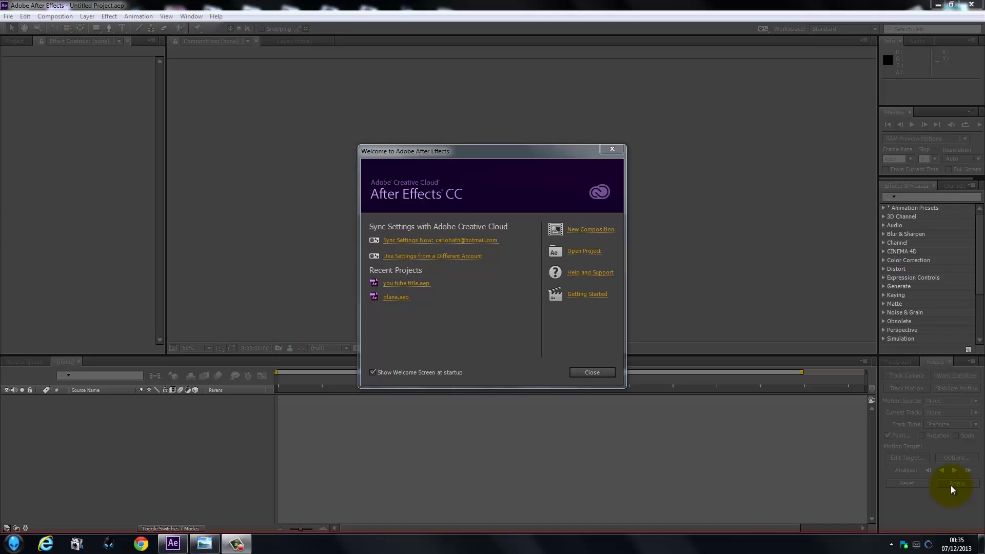
- Examine the finished 3D title render in Windows Photo Viewer, then return to After Effects
click(204, 543)
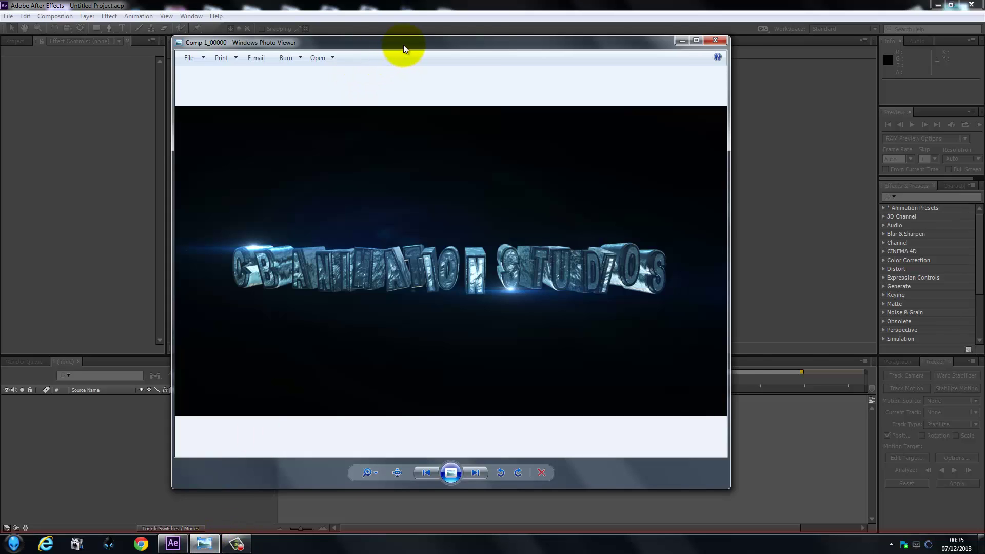
drag(402, 41, 479, 55)
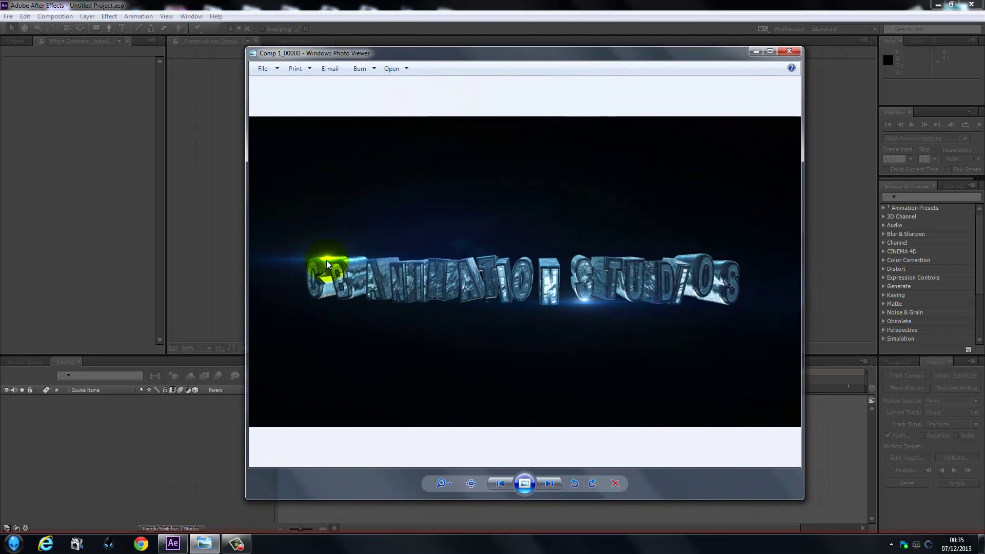
click(500, 259)
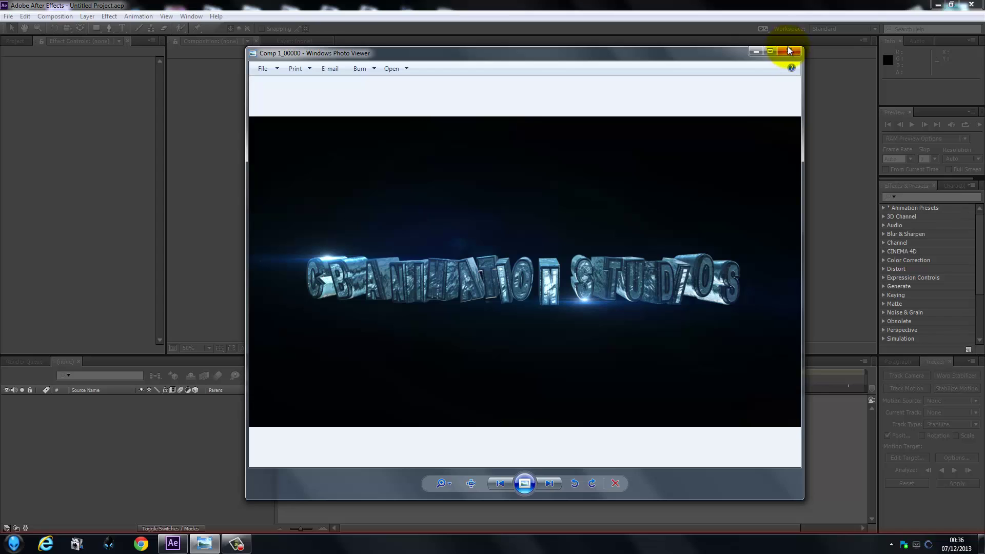
click(756, 51)
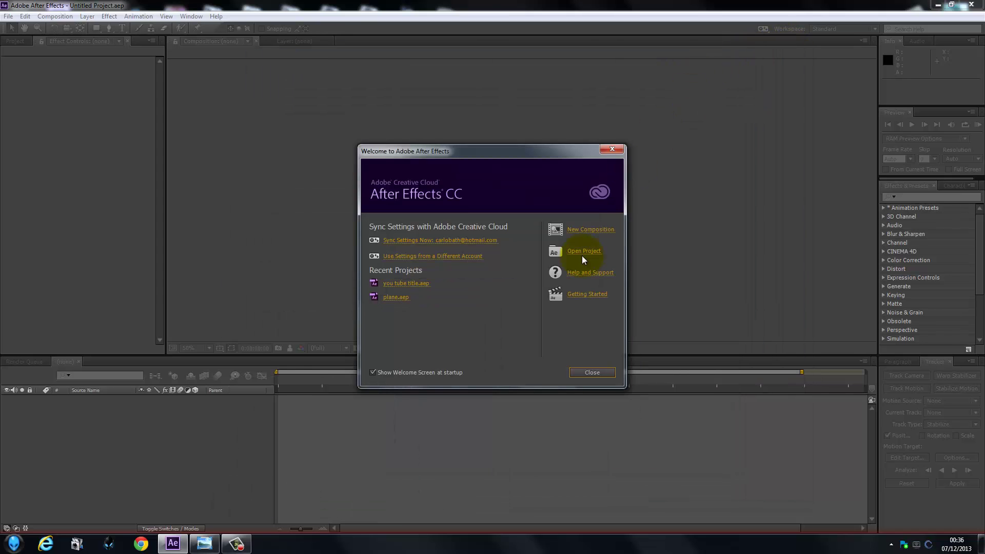
- Create a new HDTV 1080 29.97 composition with a duration of one frame (0;00;00;01)
click(590, 230)
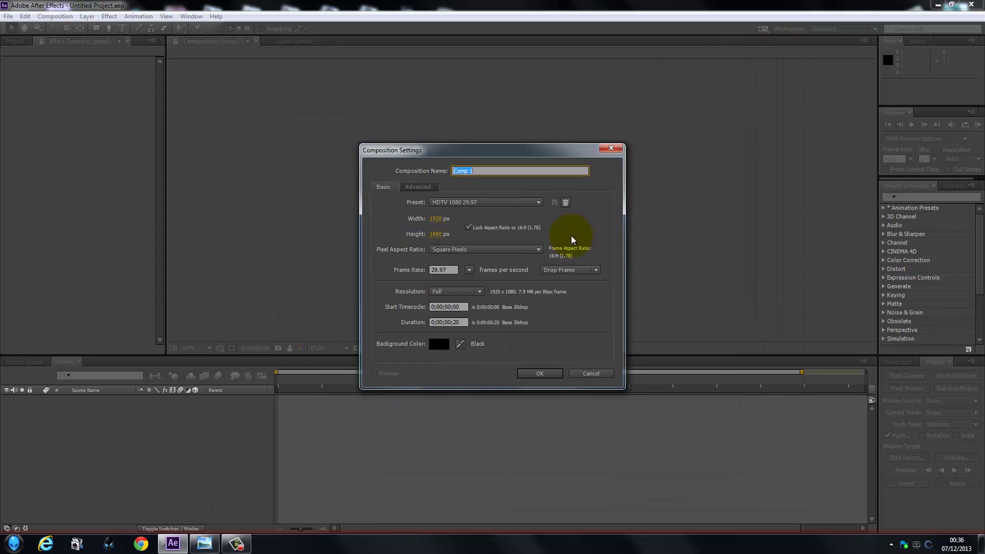
double_click(454, 321)
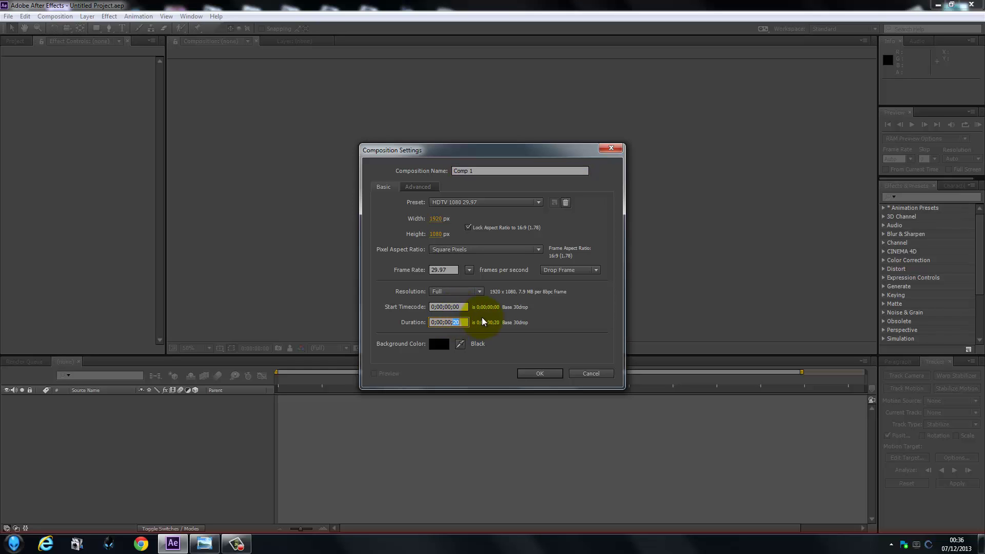
text(1)
key(Return)
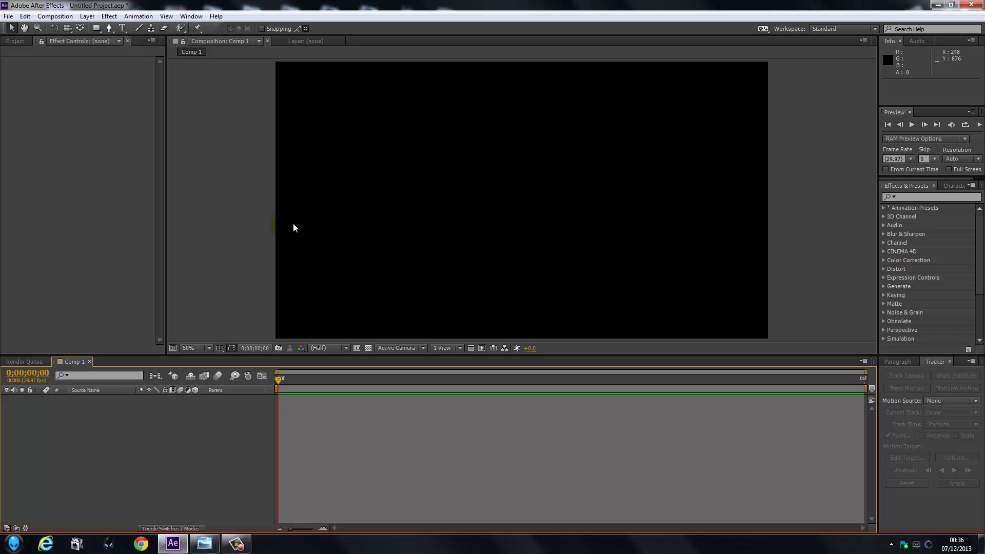
- Add a composition-sized solid layer in dark blue, colour 143E61
click(365, 393)
click(83, 16)
mouse_move(112, 27)
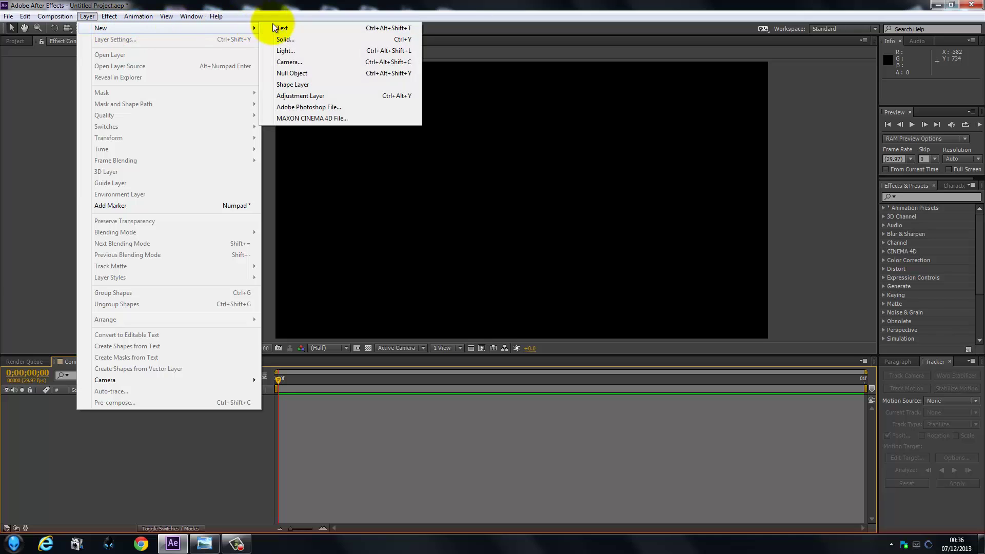
click(278, 42)
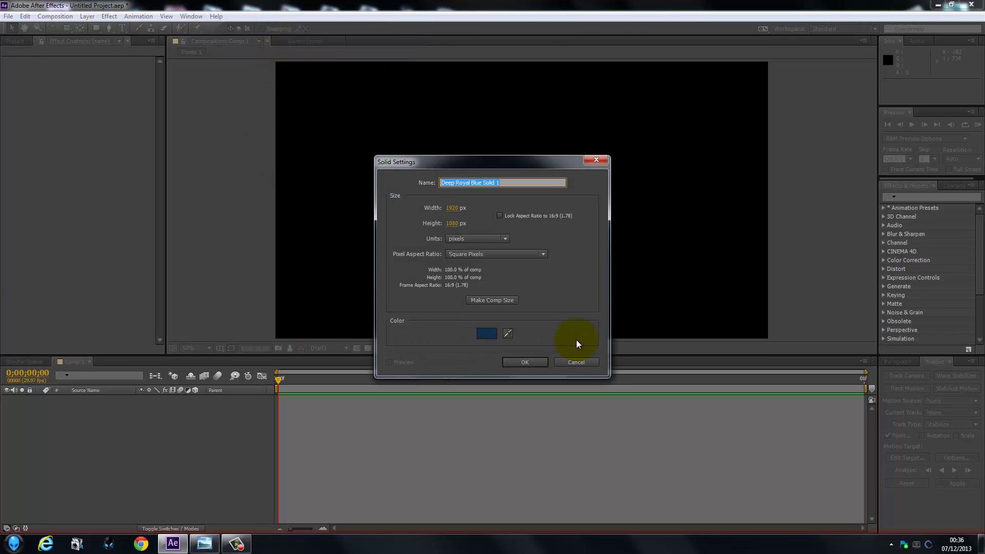
click(487, 333)
mouse_move(488, 329)
mouse_down()
mouse_move(468, 299)
mouse_move(474, 287)
mouse_up()
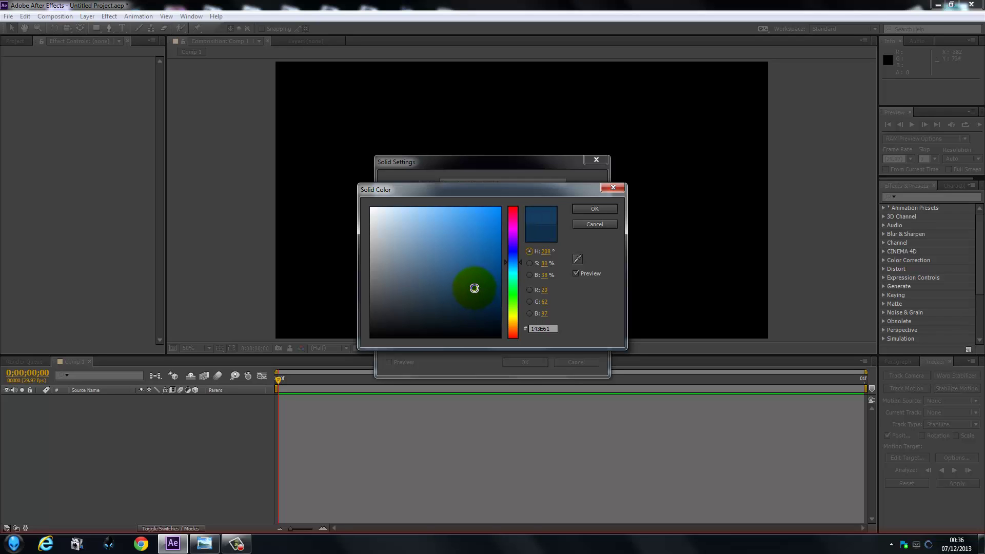
click(513, 259)
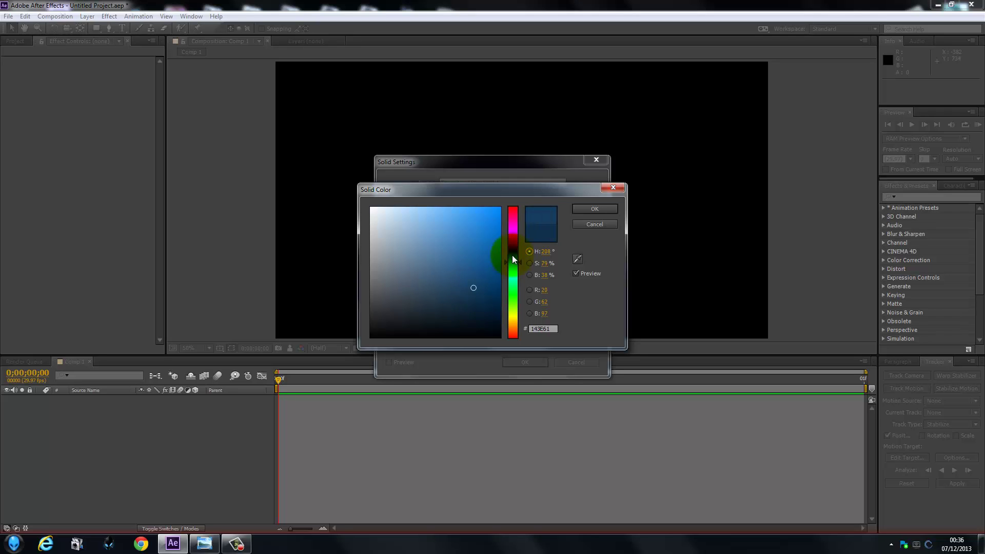
click(592, 209)
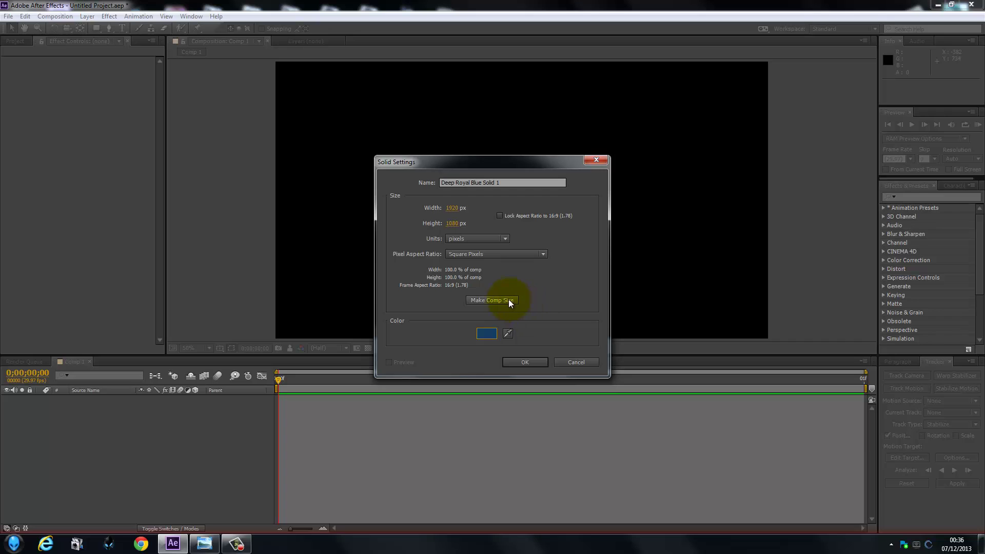
click(524, 362)
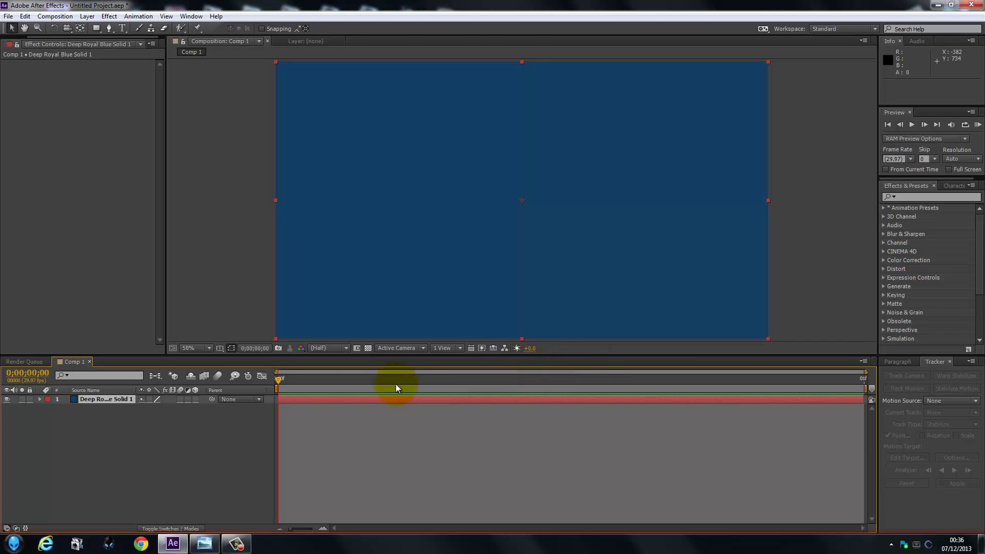
- Add an elliptical mask to the blue solid that fills the whole layer
click(119, 400)
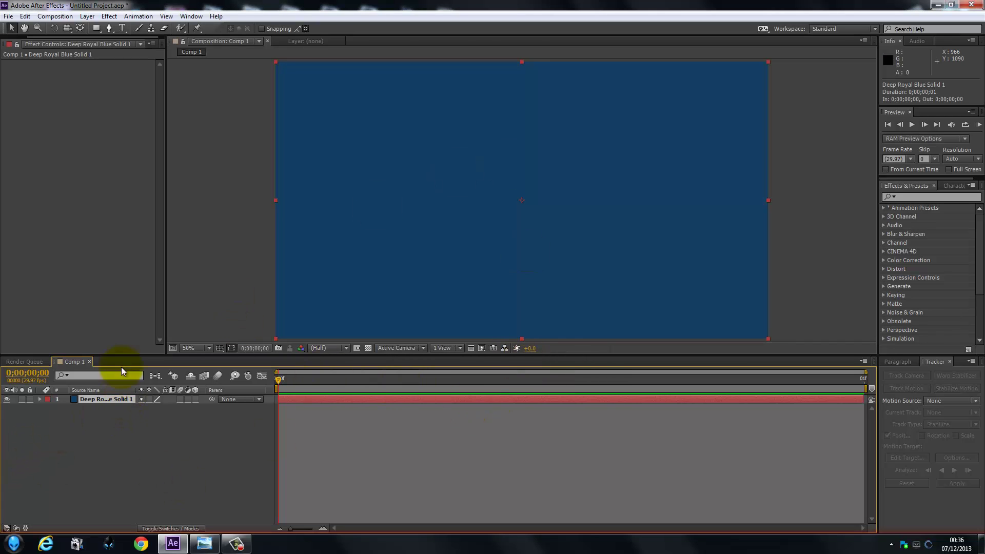
drag(99, 32, 123, 48)
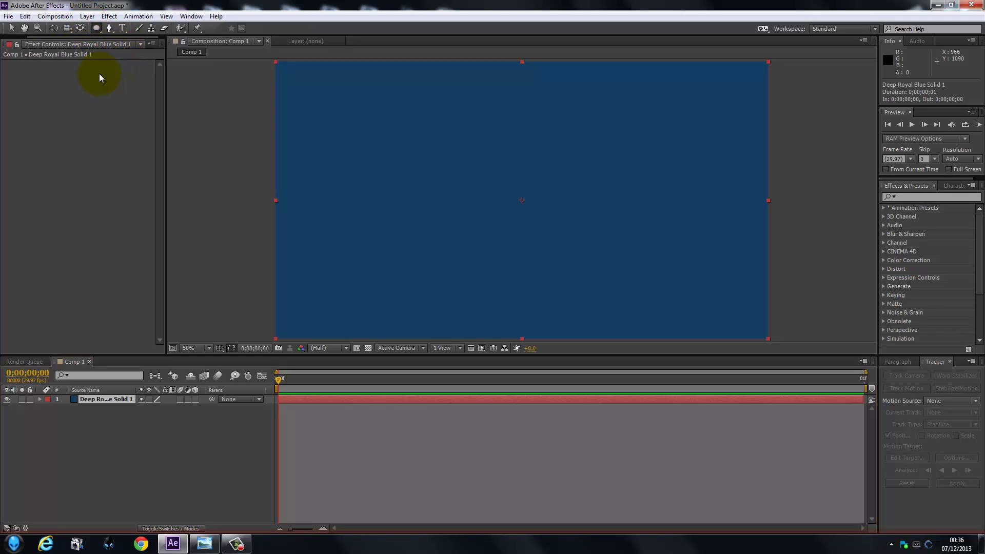
double_click(98, 28)
key(v)
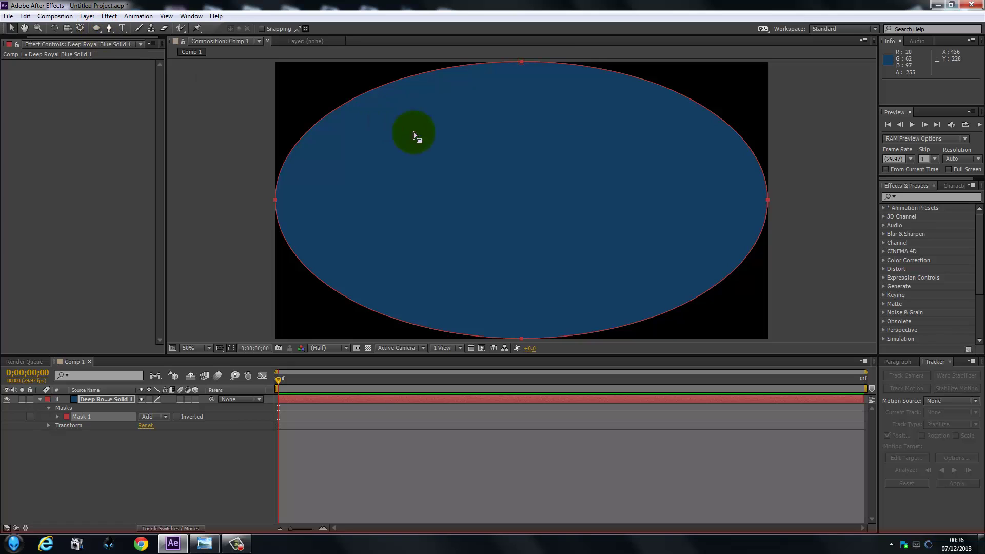
- Set the blue solid's mask feather to 301 pixels to soften the edges into a vignette
click(112, 399)
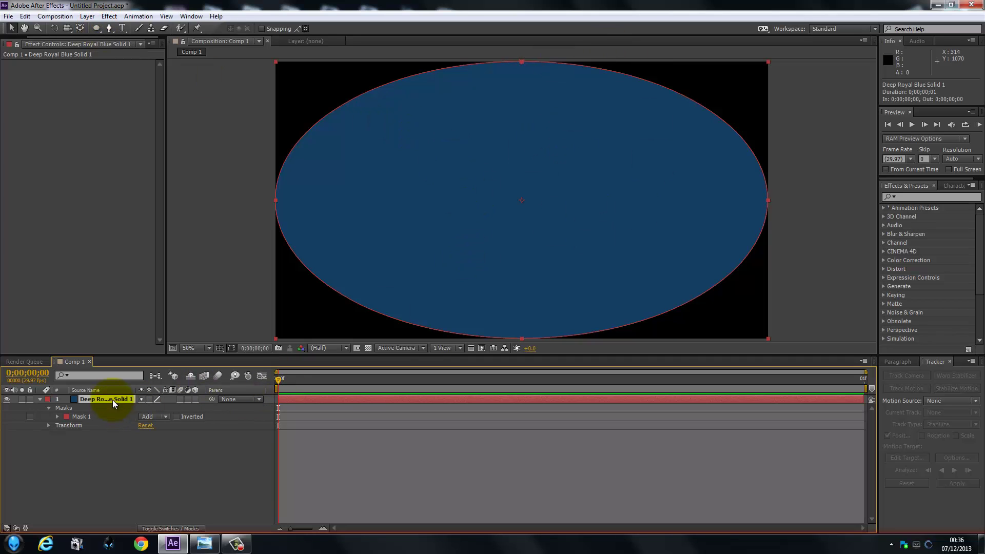
key(ctrl+Left)
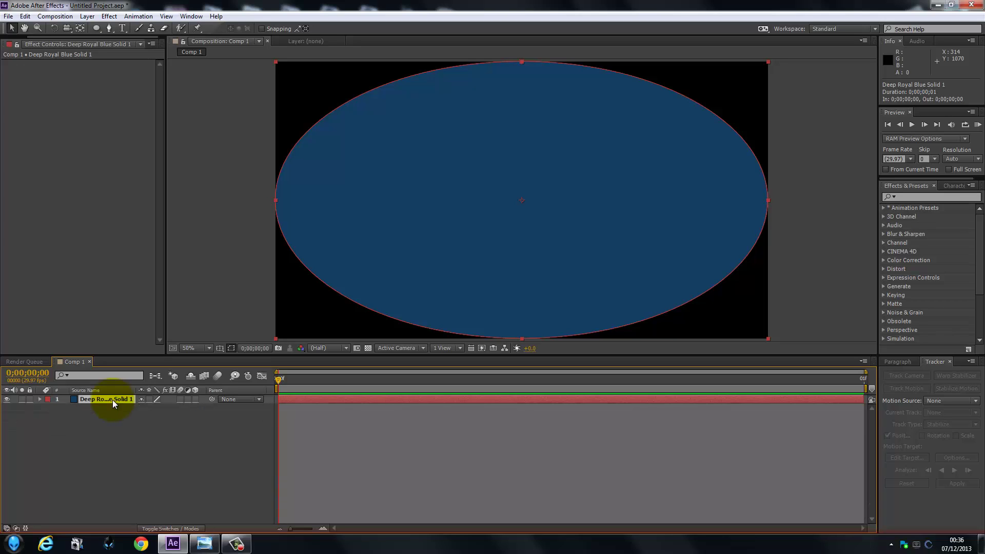
key(m)
key(m)
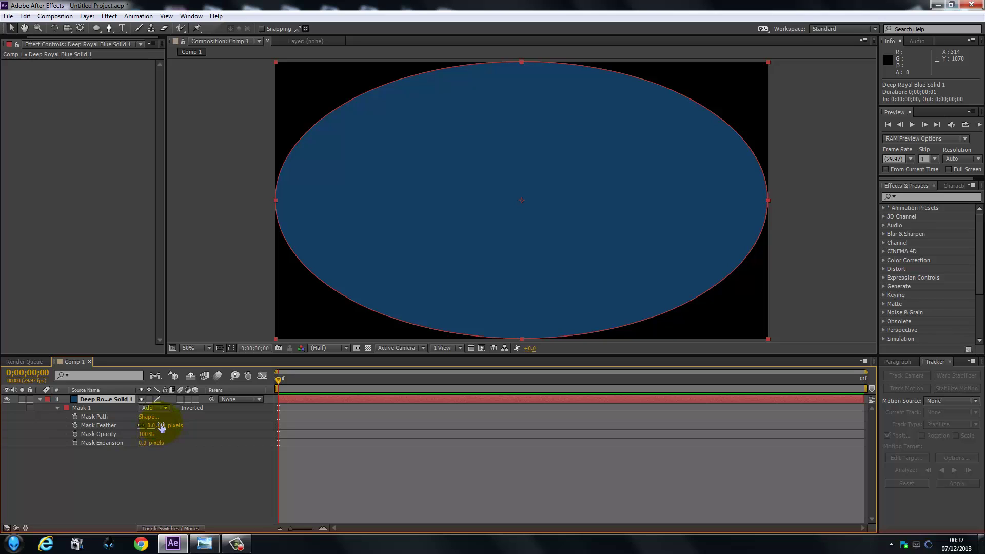
drag(163, 427, 299, 412)
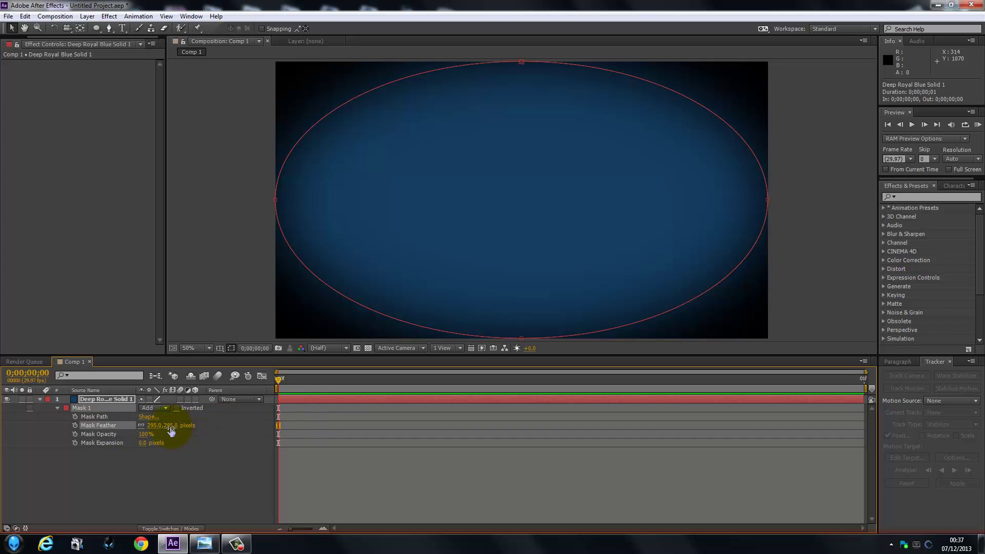
drag(168, 426, 171, 425)
click(220, 231)
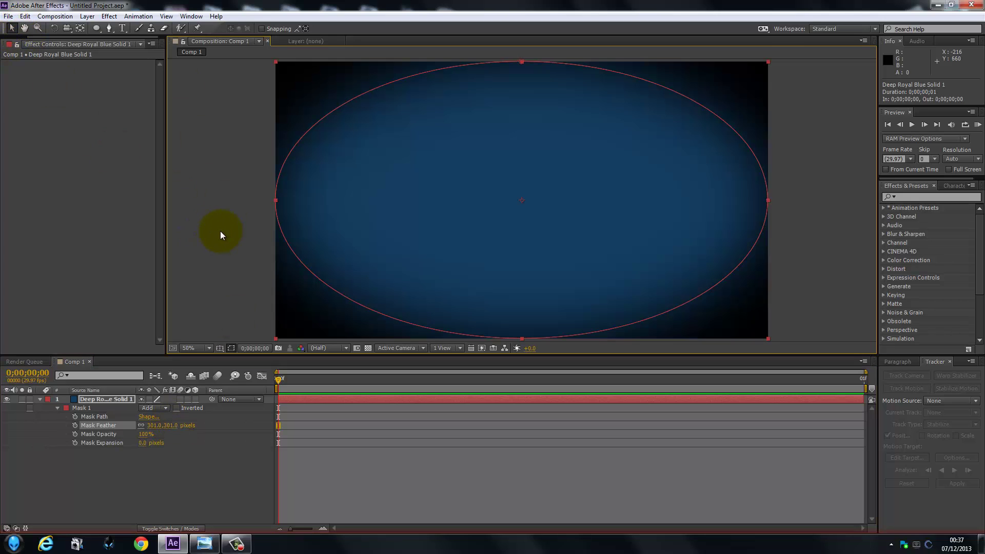
click(259, 167)
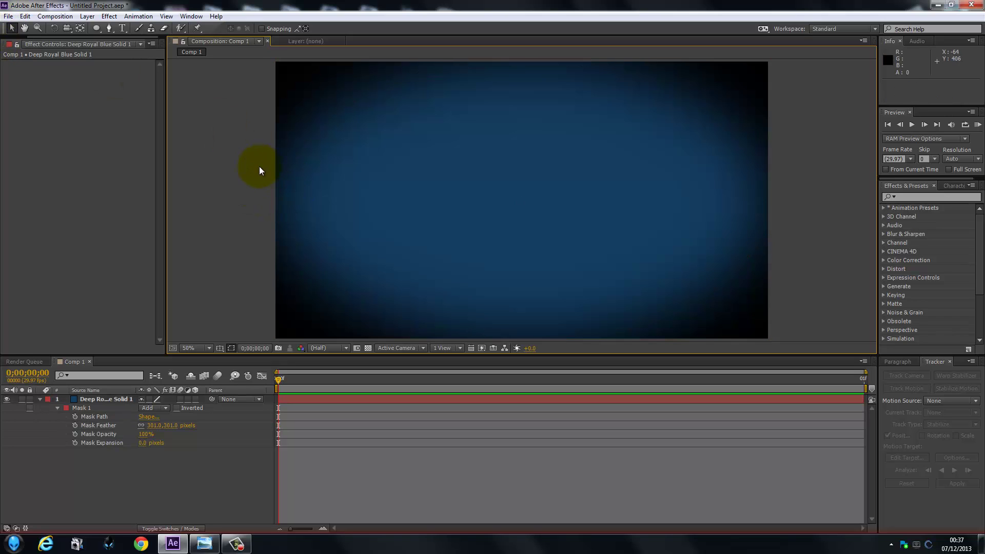
- Add a text layer with the creator's first name in capitals and place it at the centre of the composition
click(123, 28)
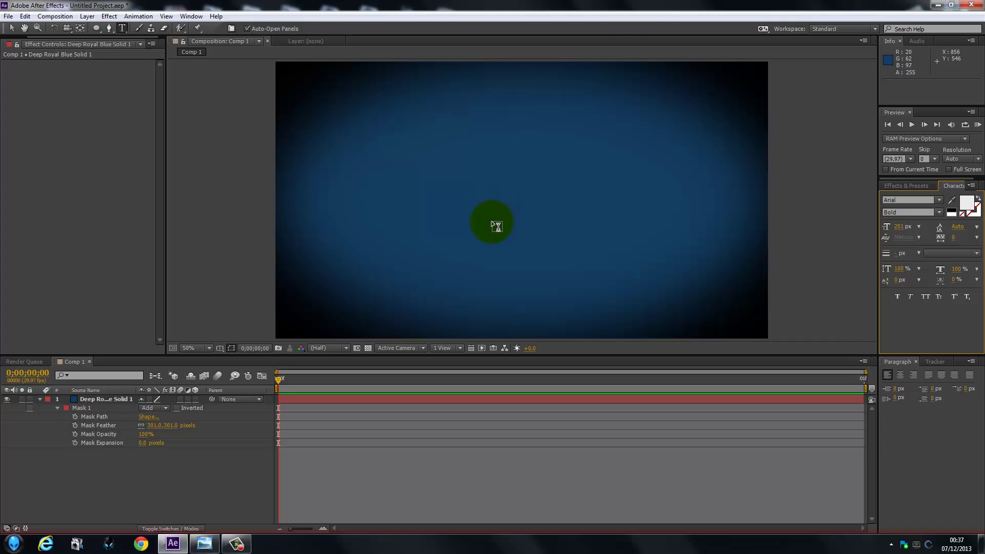
click(491, 217)
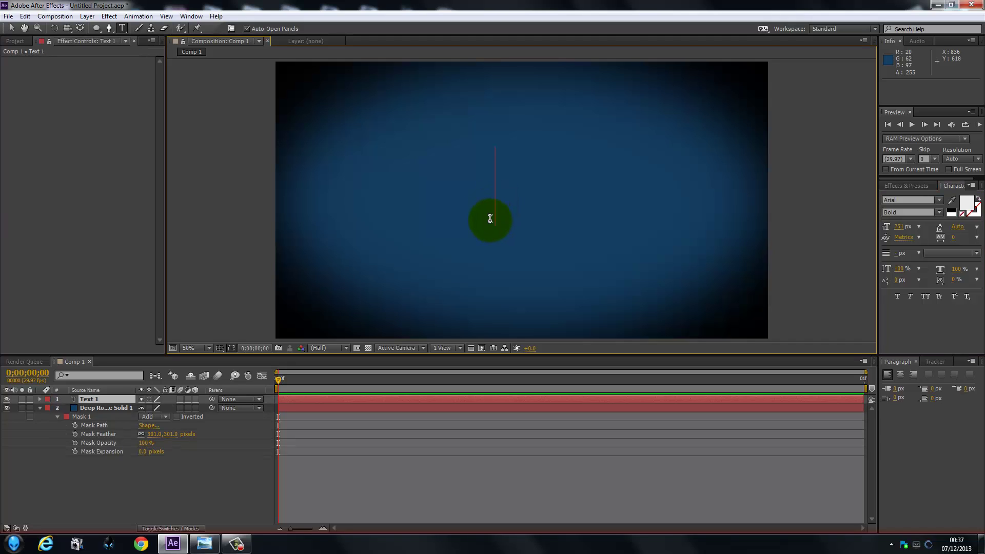
text(CA)
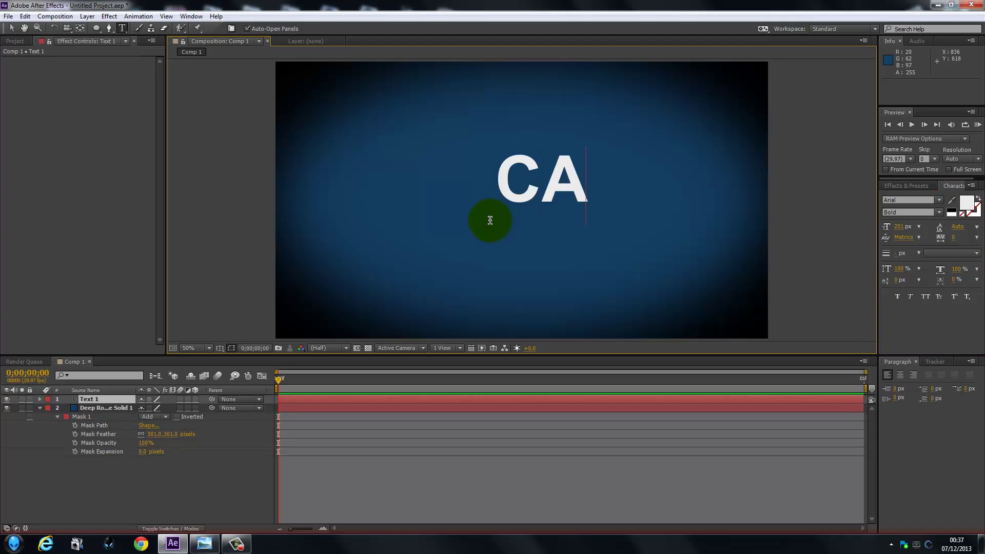
text(RLO)
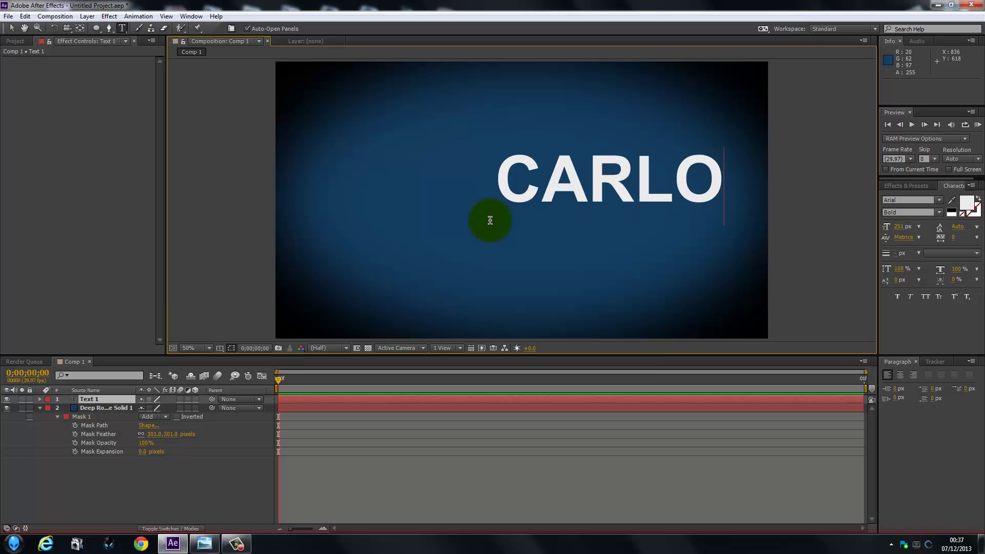
click(12, 28)
drag(578, 186, 476, 201)
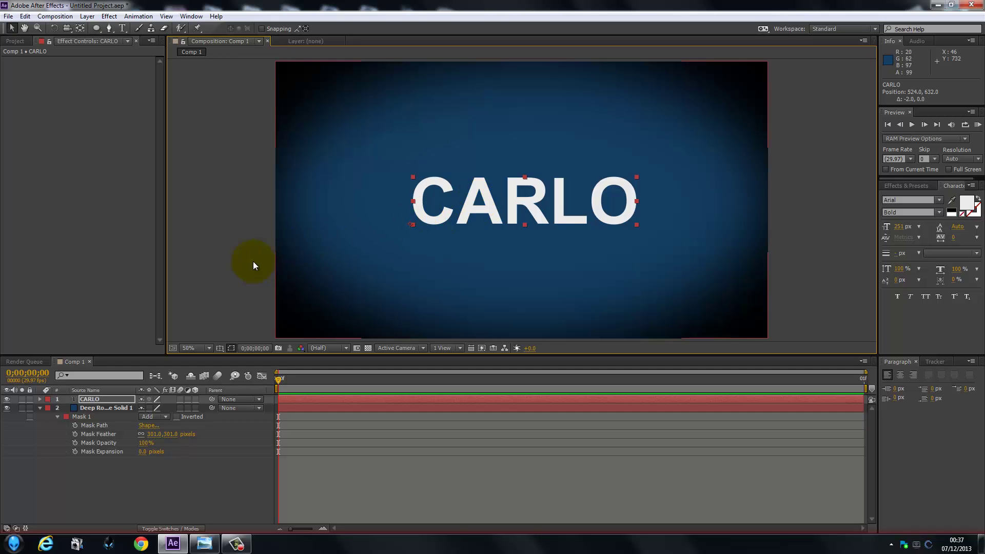
click(40, 408)
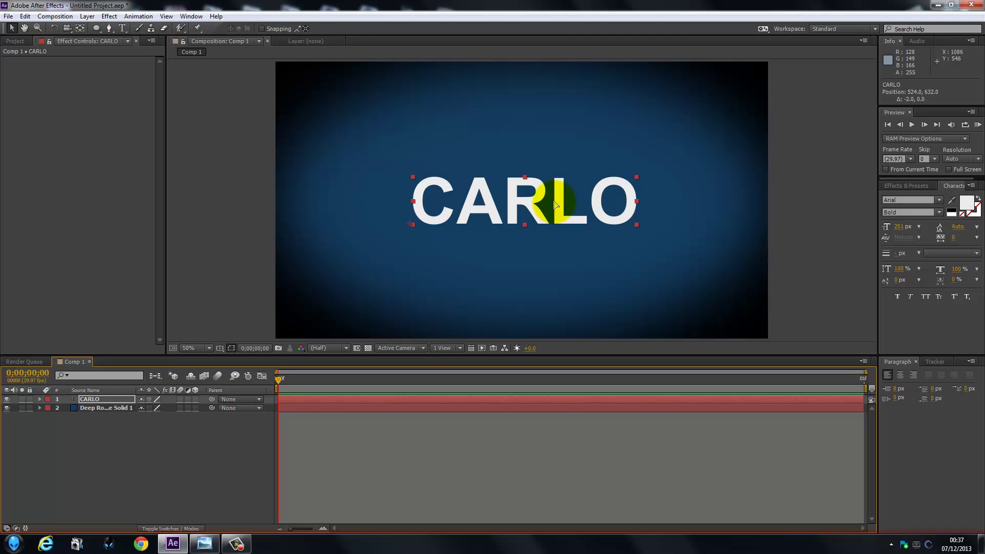
drag(555, 205, 556, 205)
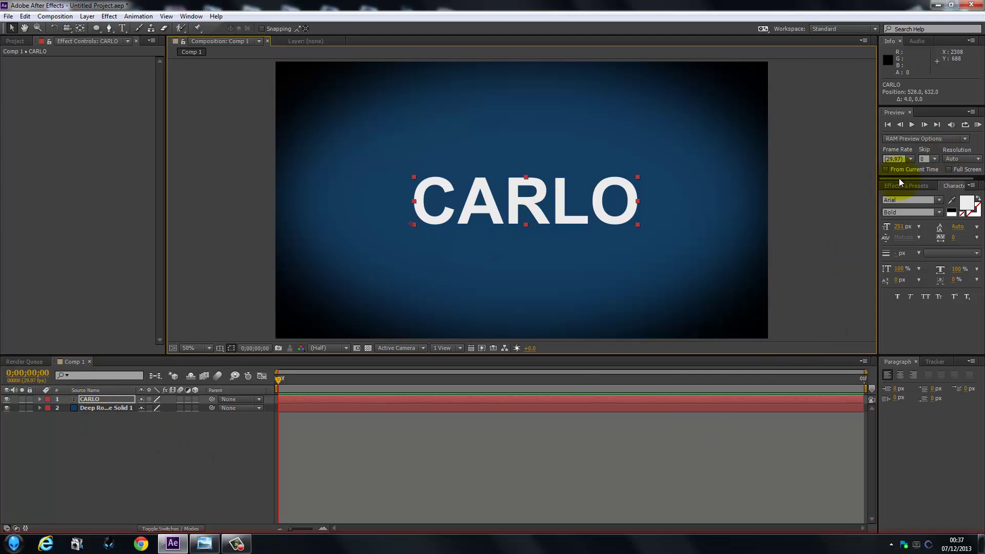
- Search the effects for "ele" and locate the Video Copilot Element effect
click(913, 185)
click(908, 197)
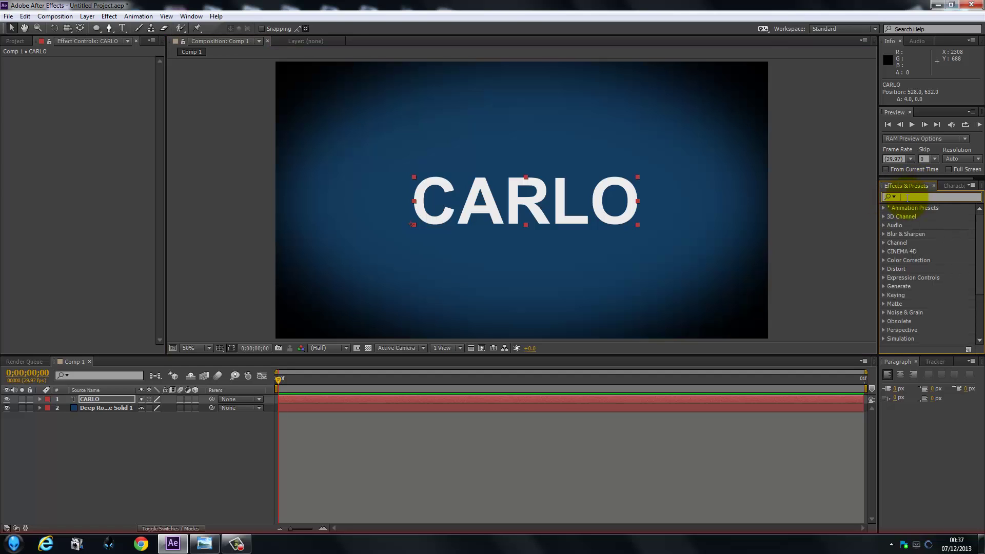
text(ele)
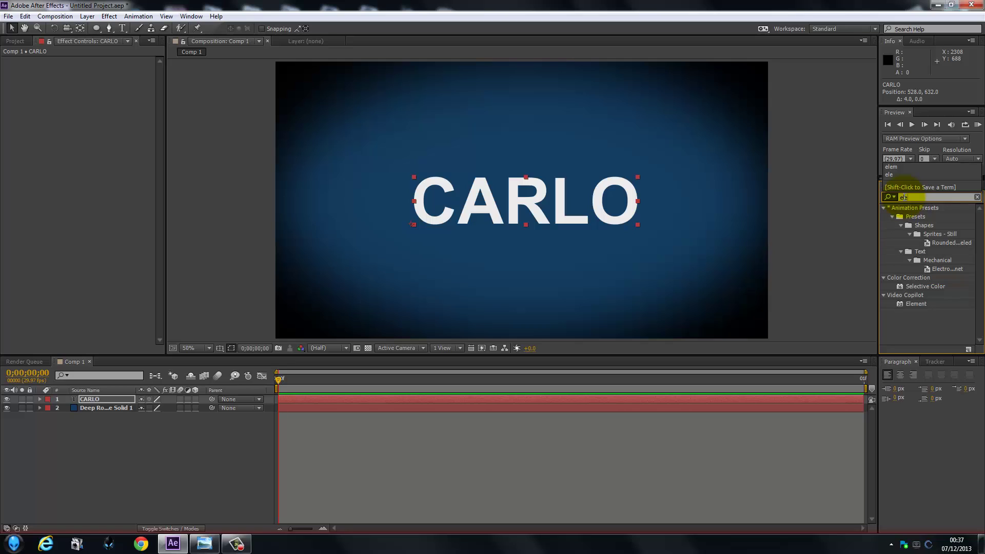
click(914, 304)
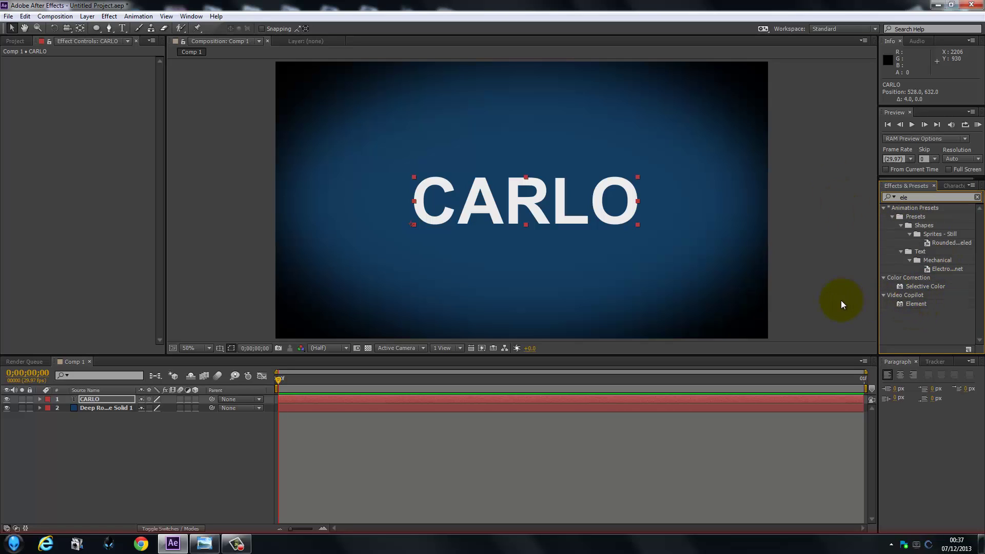
- Create a new solid layer named el3d above the text layer
click(131, 469)
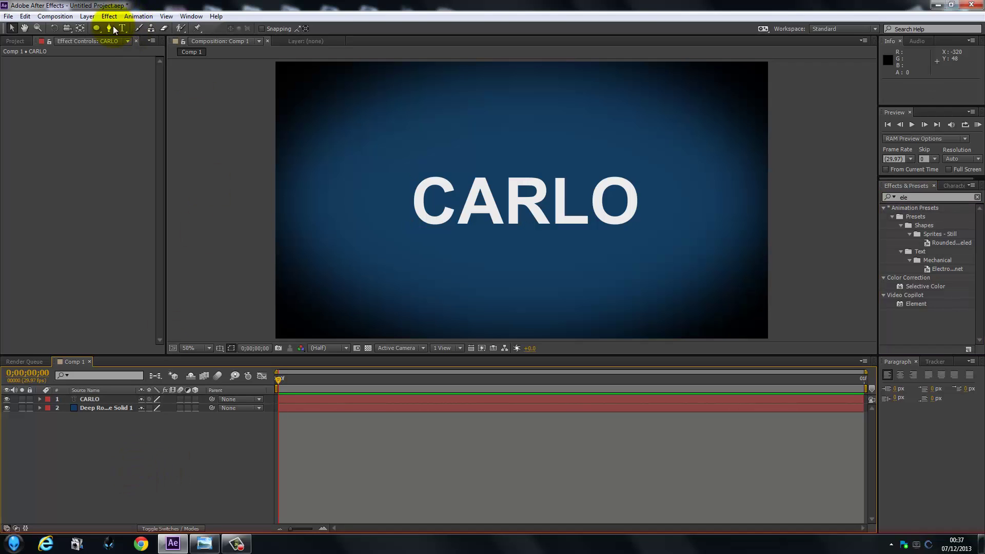
click(88, 17)
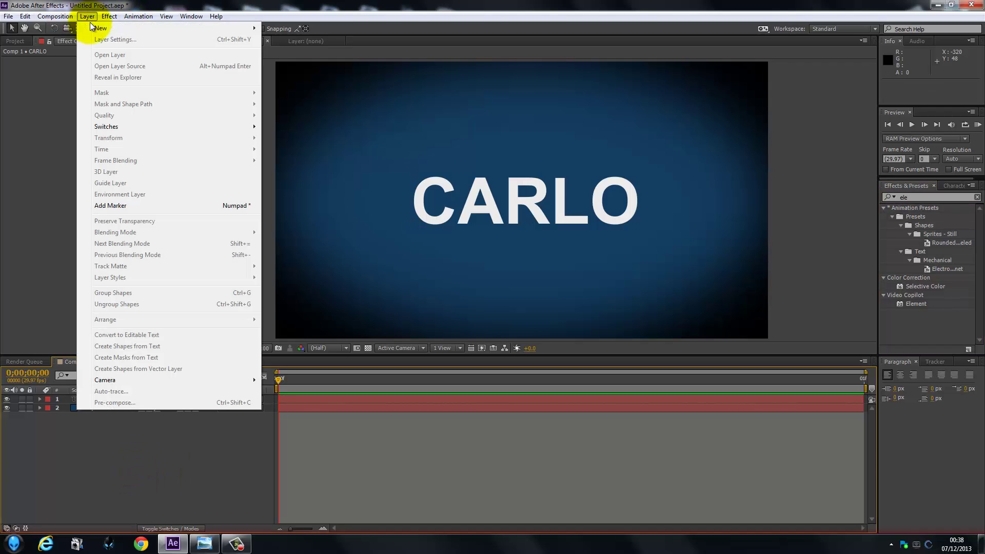
mouse_move(91, 26)
click(281, 40)
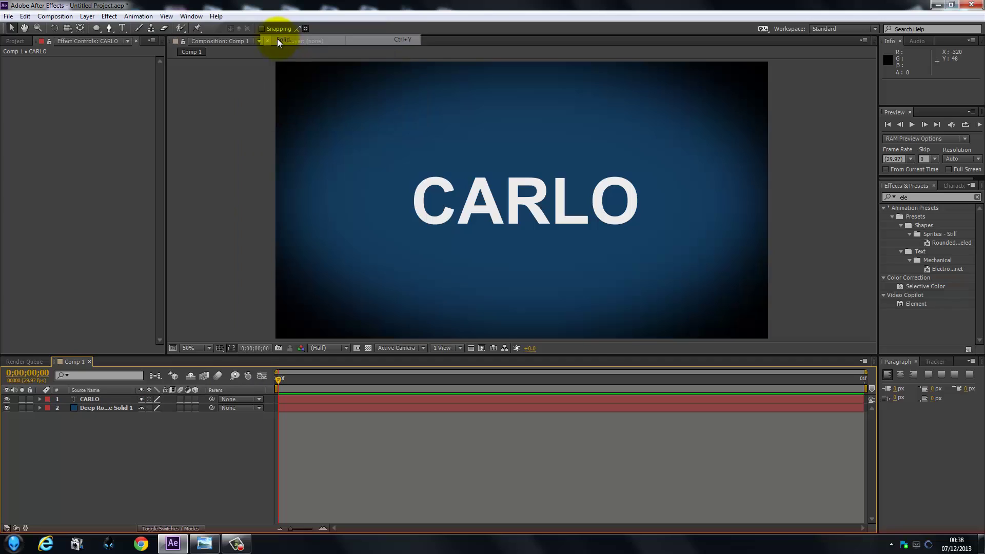
text(e)
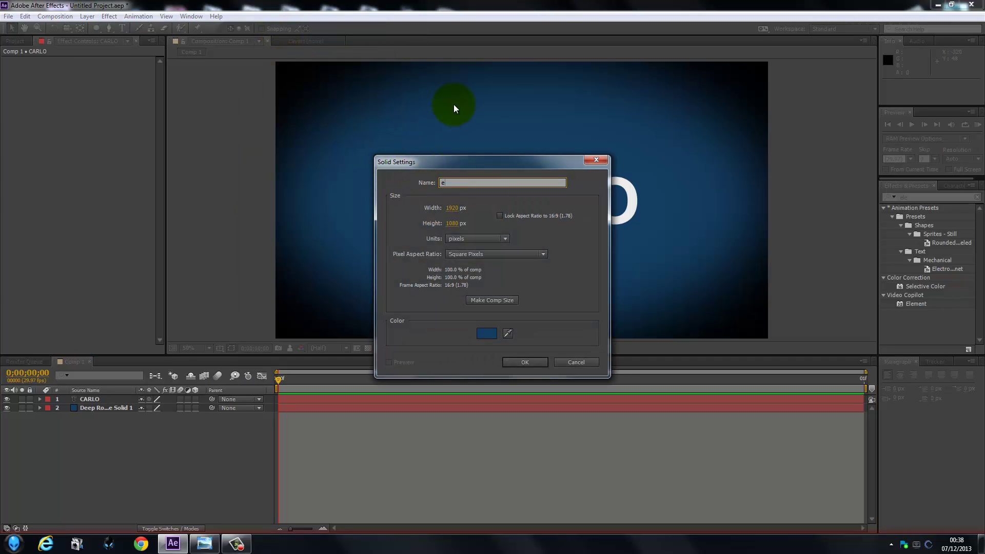
text(l3d)
key(Return)
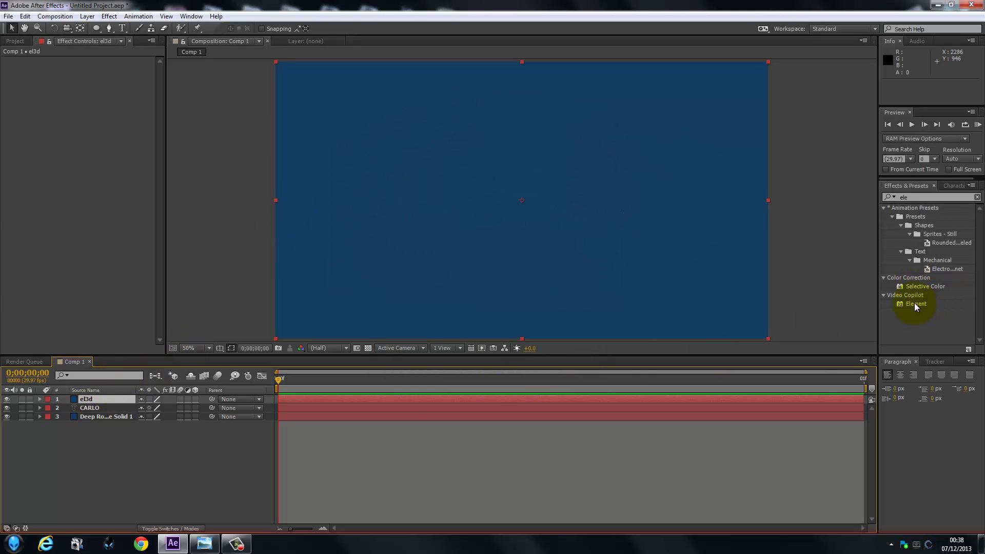
- Apply the Video Copilot Element effect to the el3d solid and assign the text layer as its custom Path Layer 1
drag(914, 304, 95, 402)
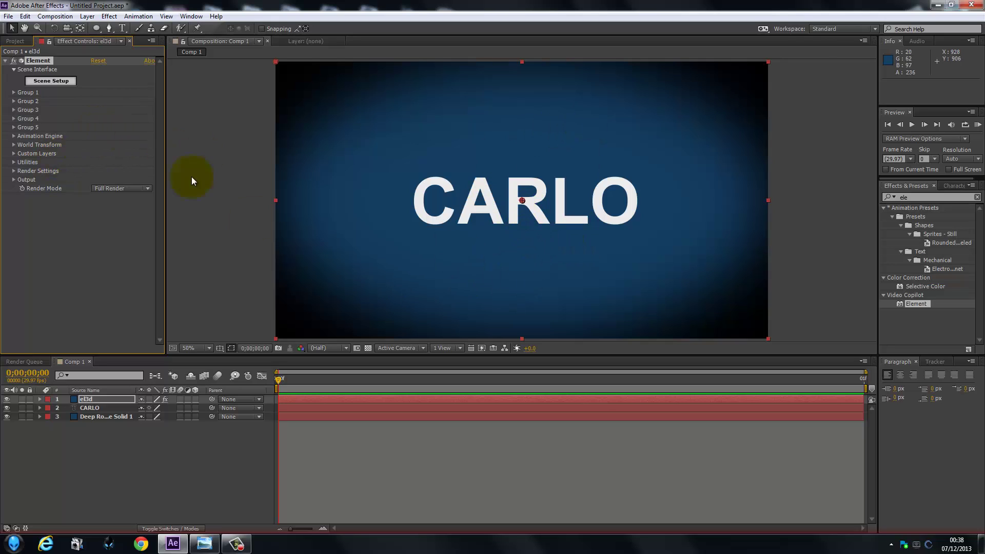
click(14, 162)
click(15, 153)
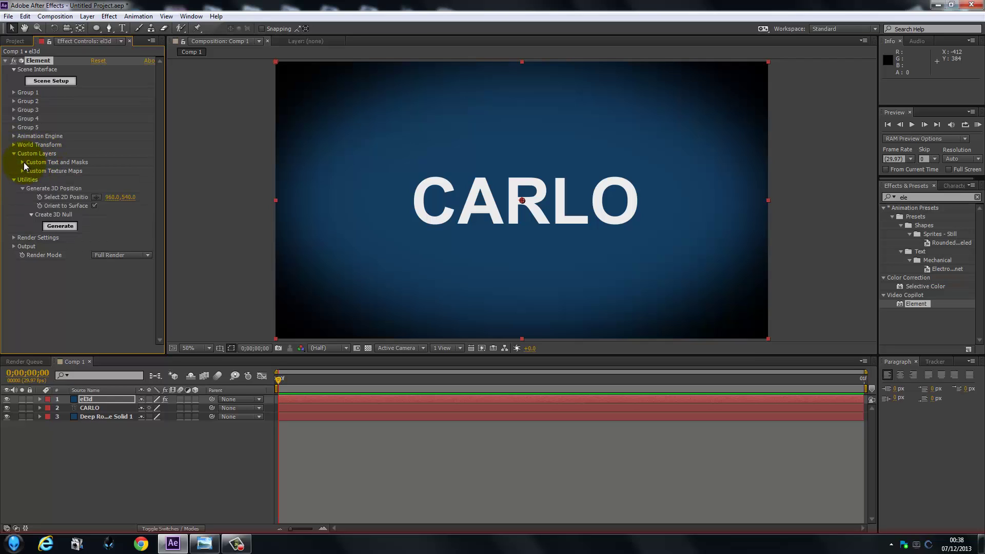
click(22, 162)
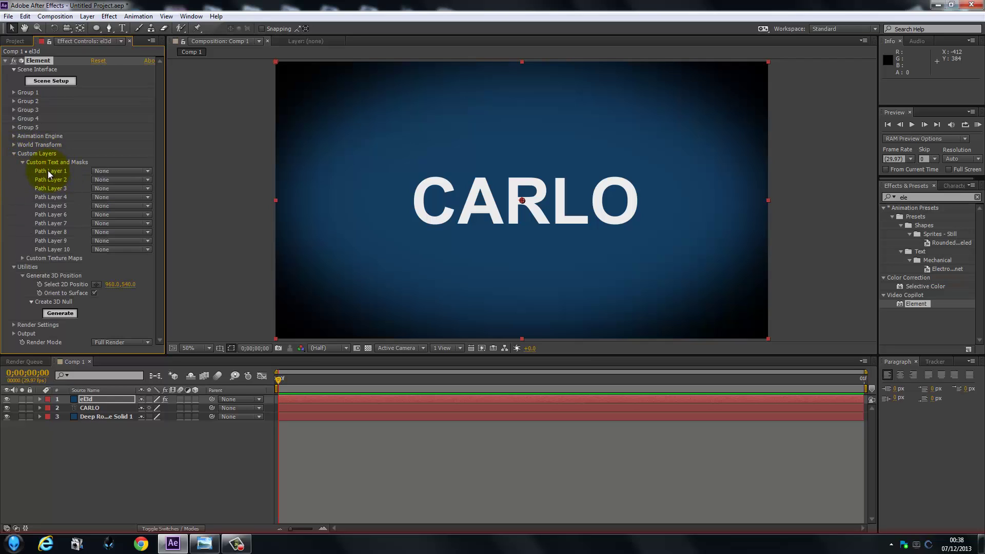
click(147, 171)
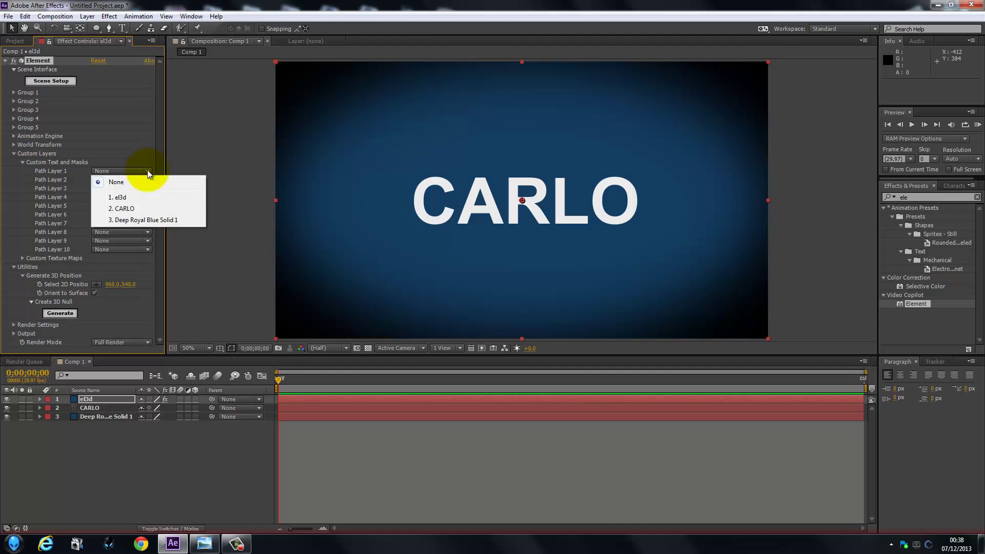
click(139, 209)
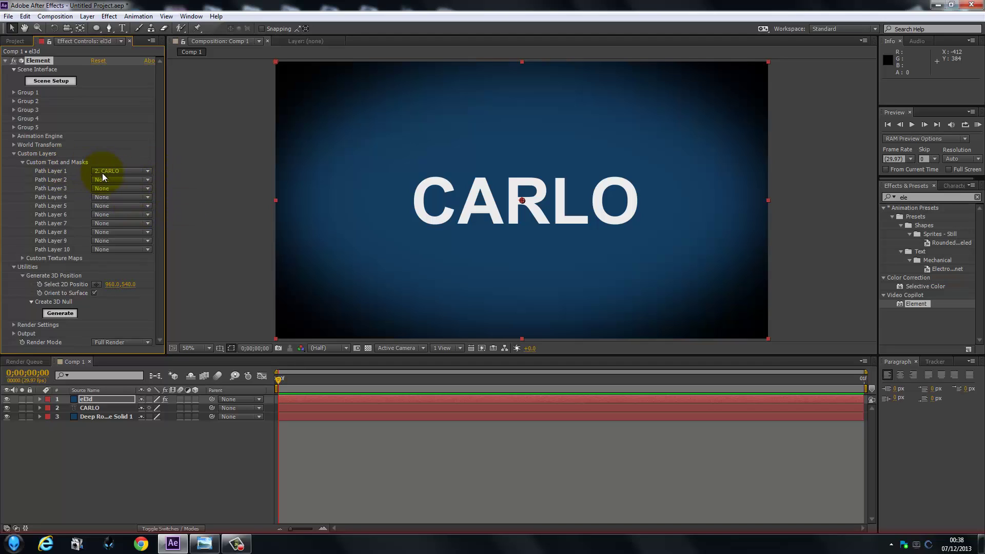
click(14, 153)
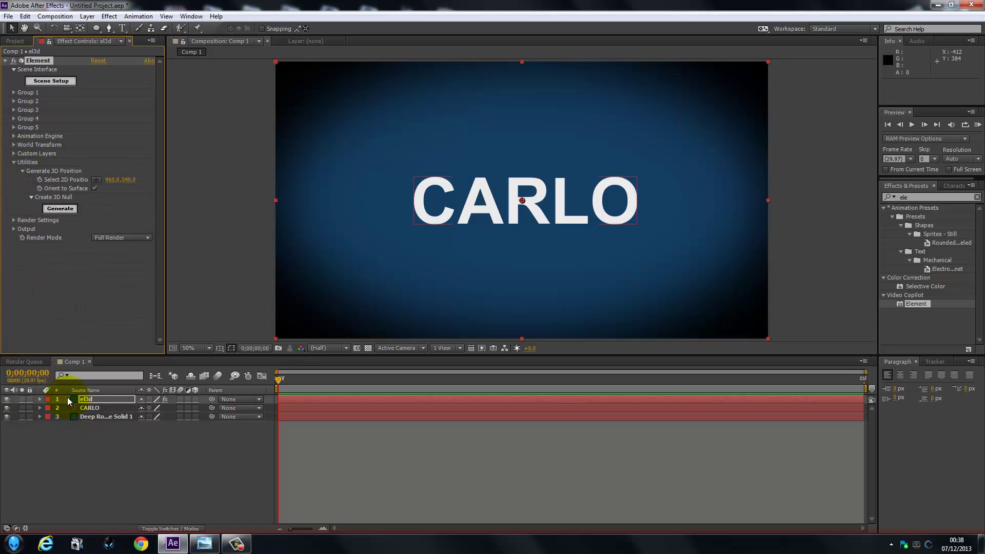
- Hide the original text layer and extrude its custom path into a 3D model in Element's Scene Setup
click(7, 408)
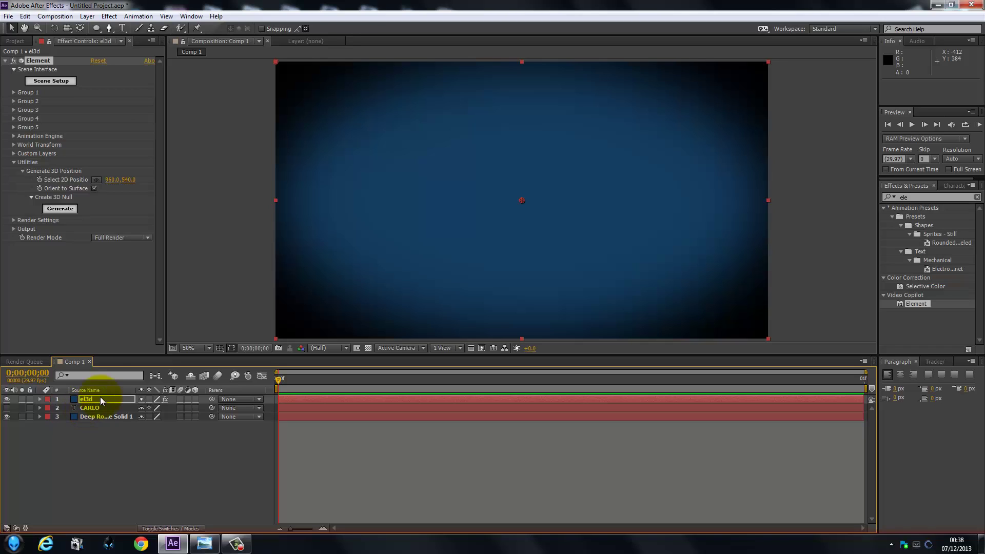
click(14, 162)
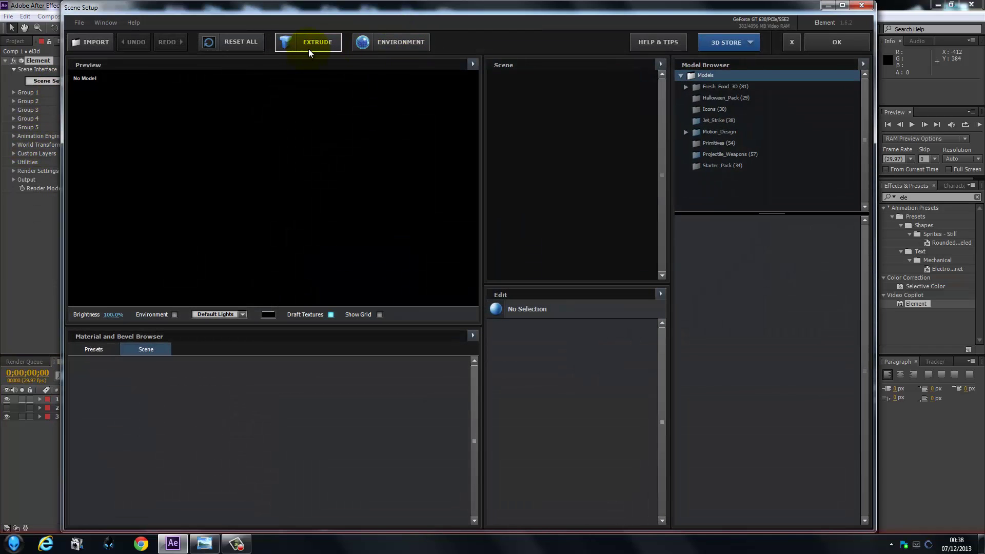
click(309, 49)
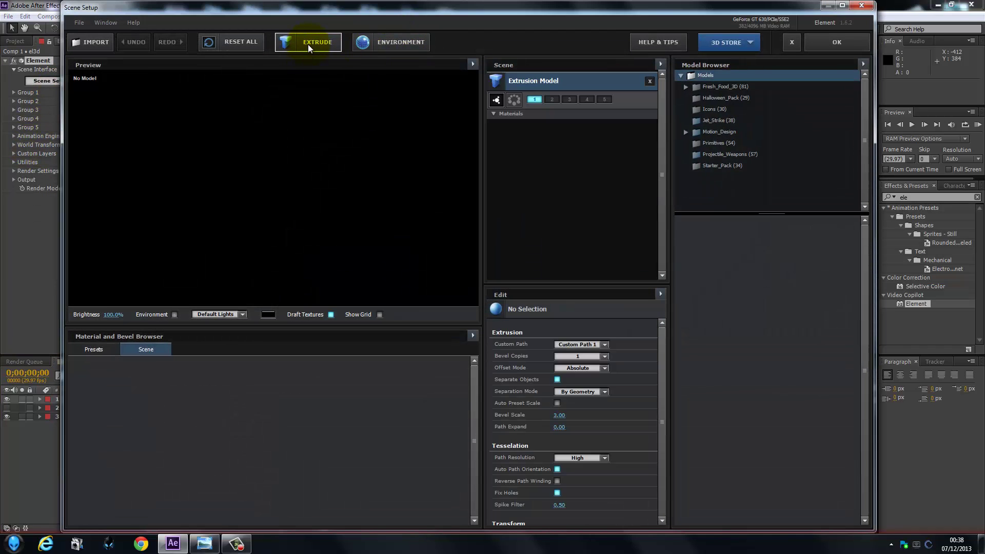
drag(275, 193, 222, 207)
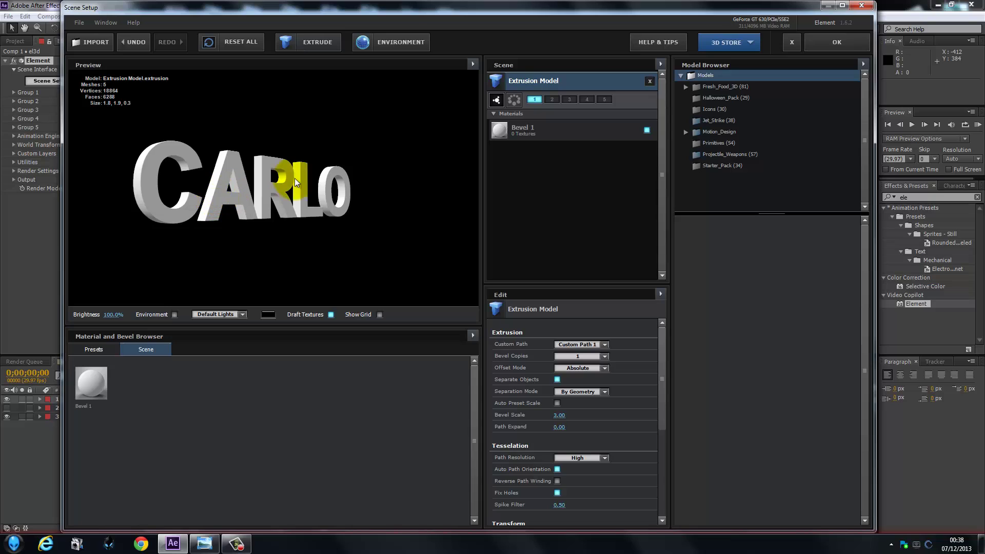
drag(312, 183, 300, 214)
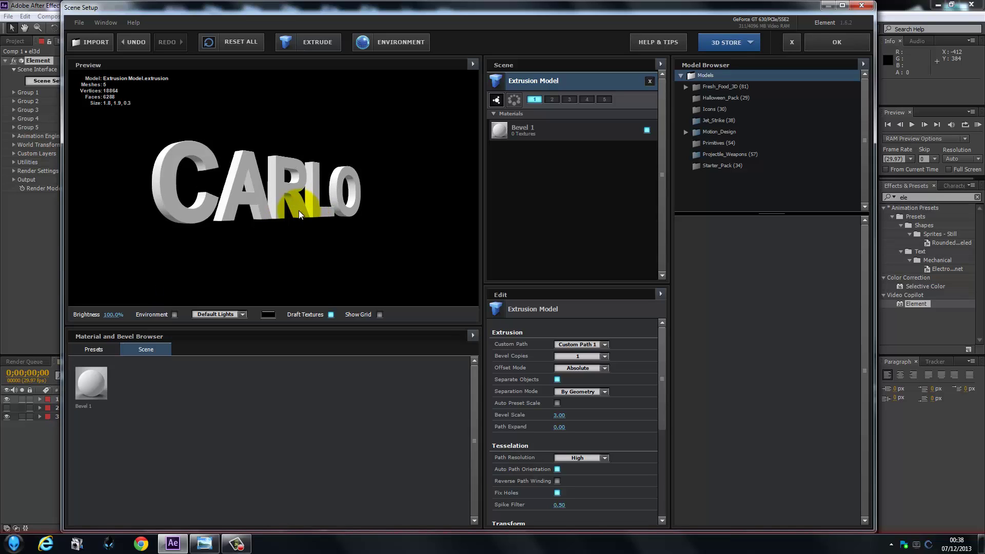
- Apply the Gold_Rim bevel preset to the extruded text model
click(95, 347)
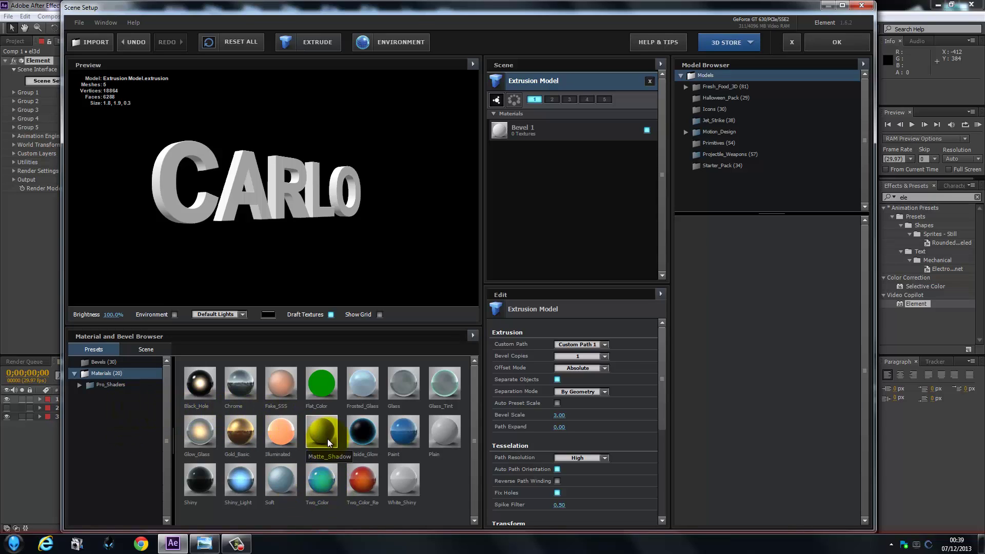
click(97, 363)
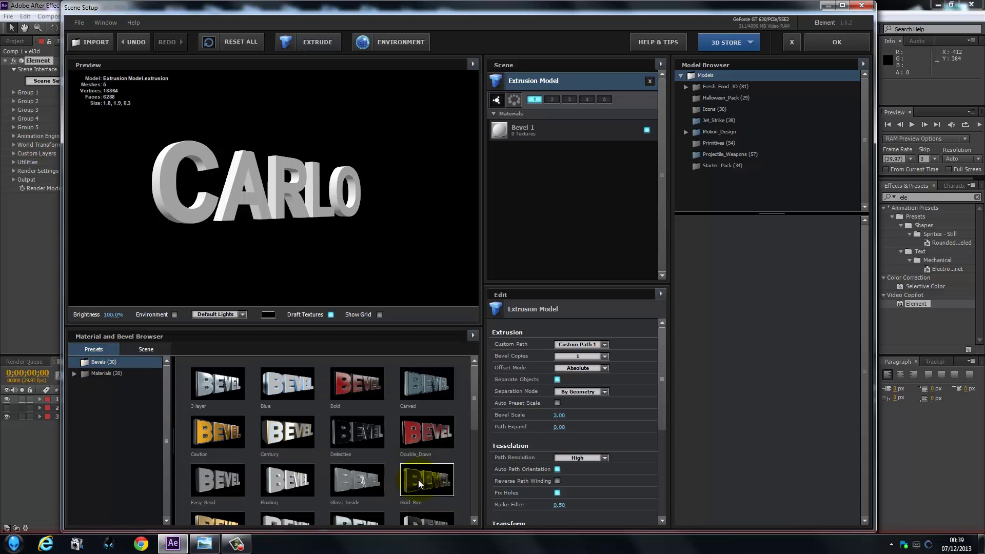
drag(419, 485, 235, 163)
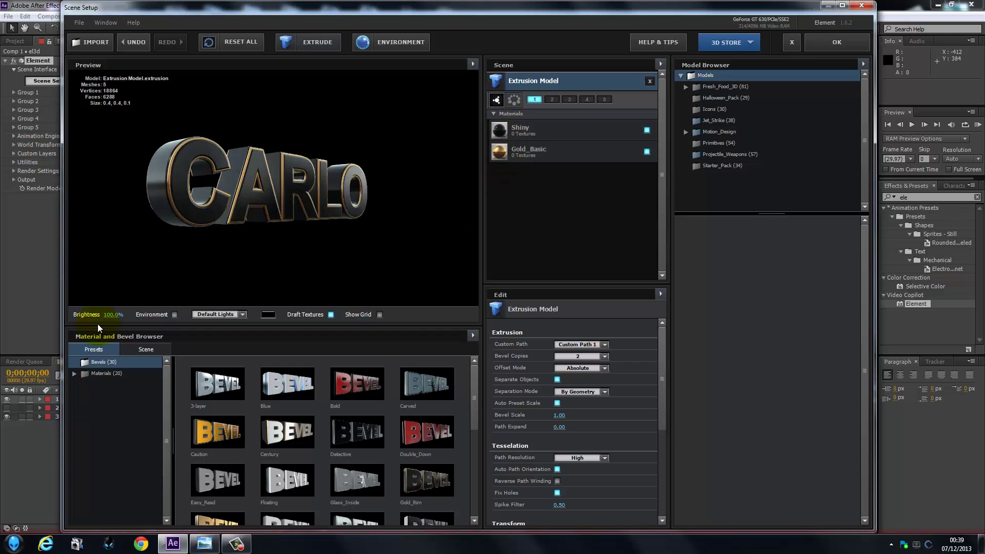
- Try the ice_wall material on the model's Shiny bevel, and replace it with glazed from the Translucent Pro_Shaders
click(73, 374)
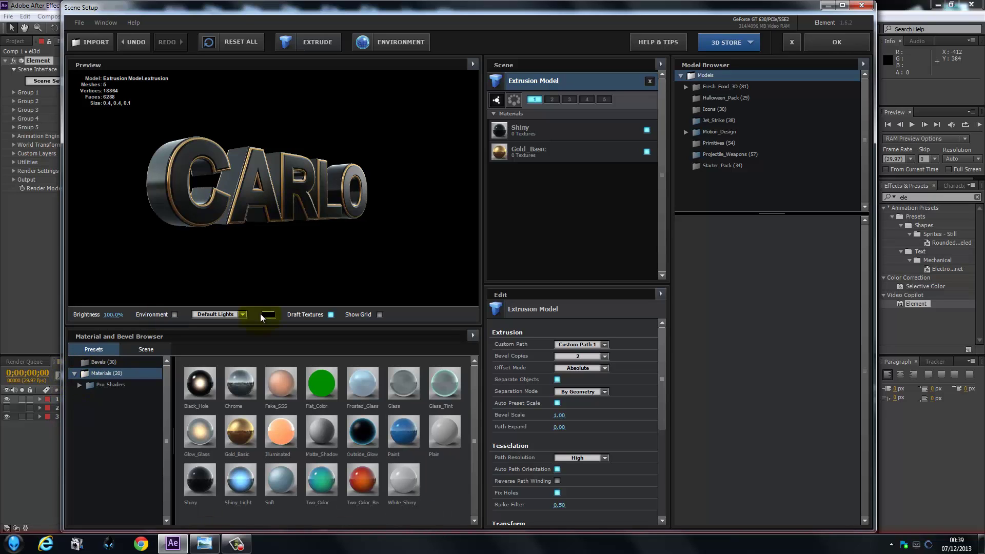
click(80, 386)
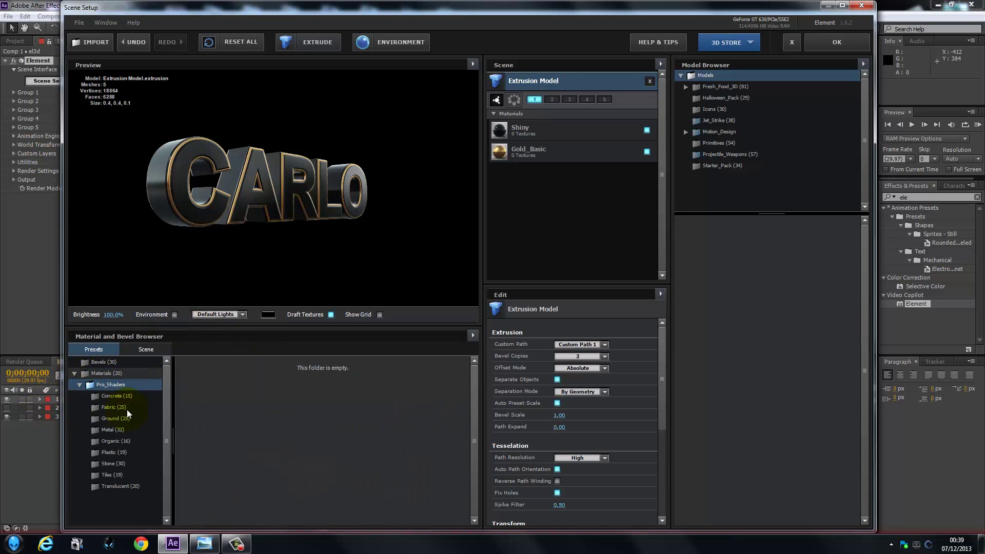
click(113, 487)
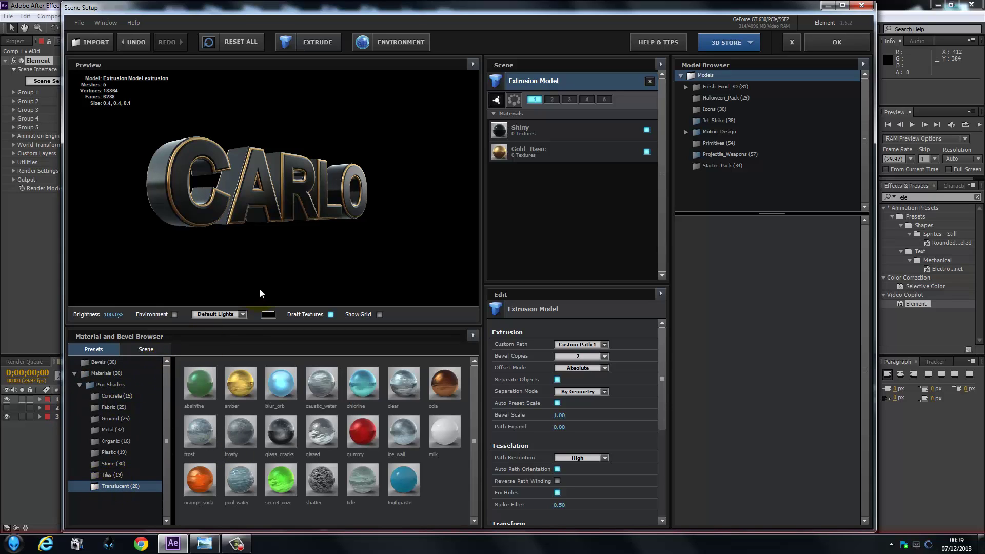
drag(324, 210, 297, 221)
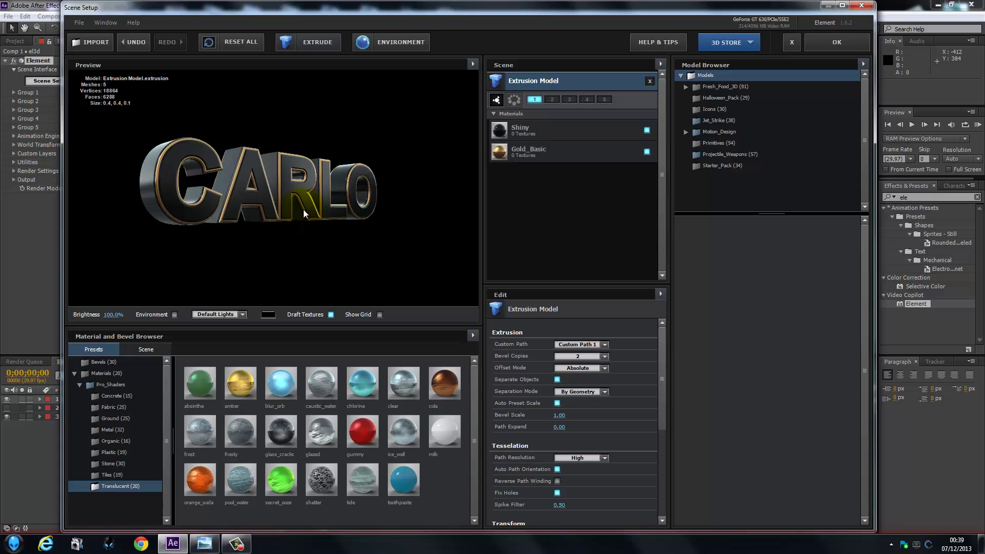
drag(310, 211, 306, 214)
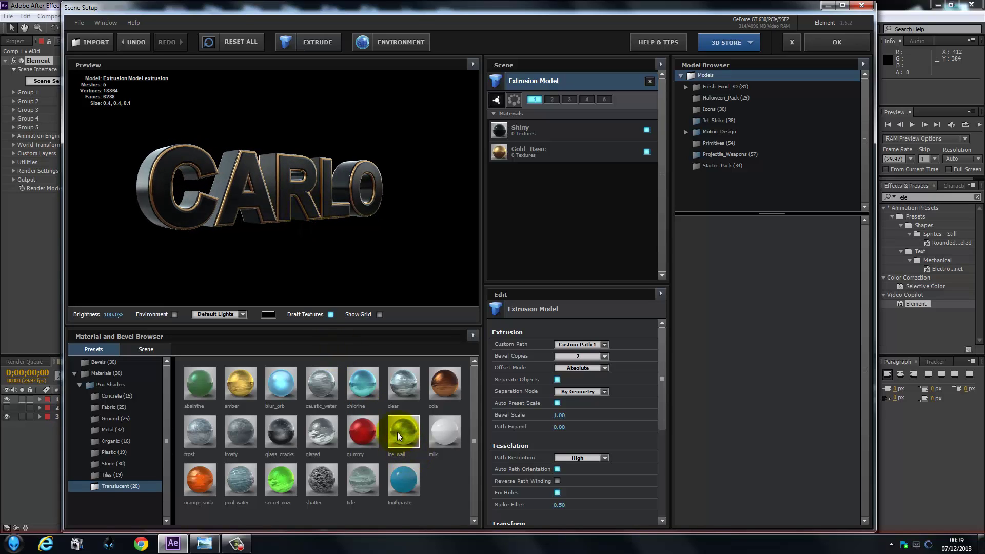
drag(399, 432, 515, 133)
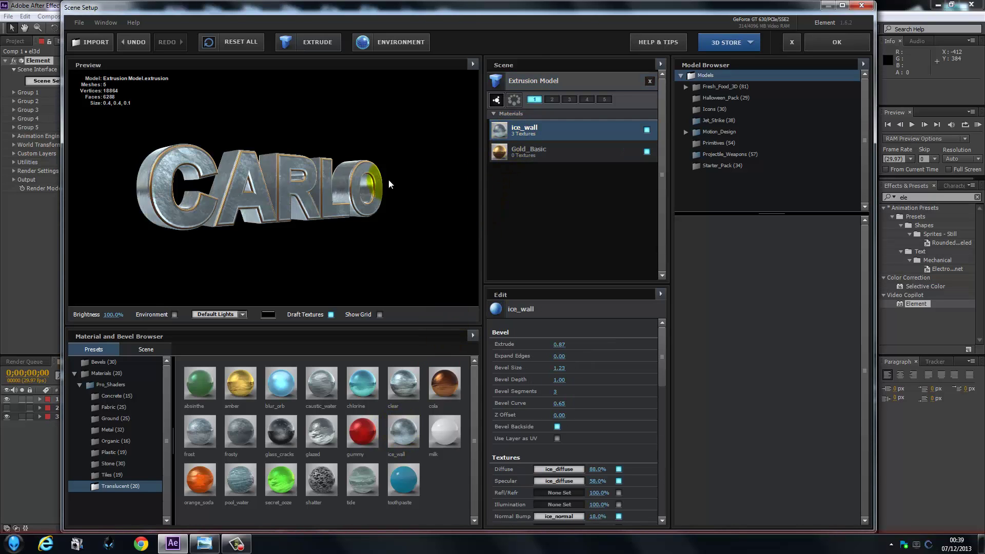
mouse_move(257, 214)
mouse_down()
mouse_move(257, 205)
mouse_move(279, 211)
mouse_move(240, 211)
mouse_up()
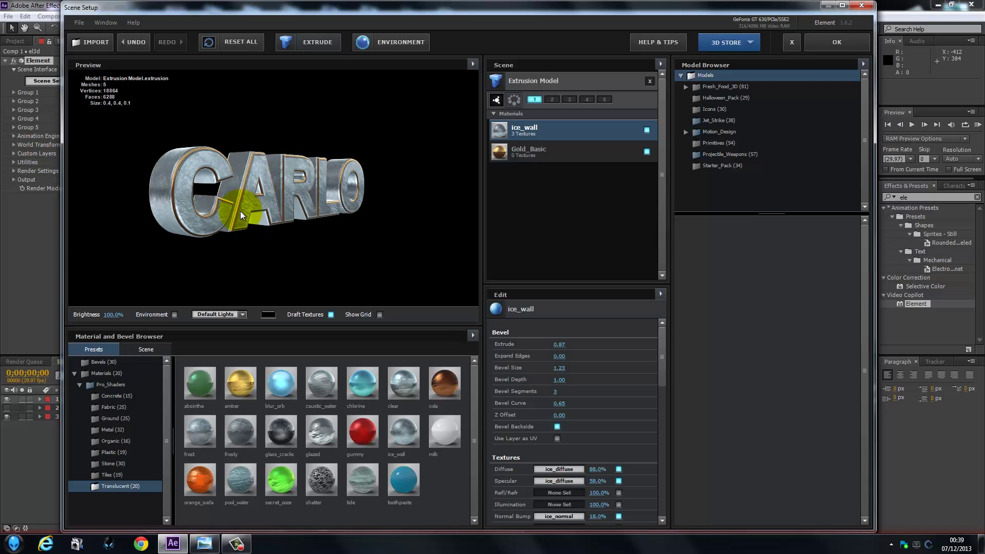
drag(312, 435, 527, 132)
drag(277, 201, 250, 215)
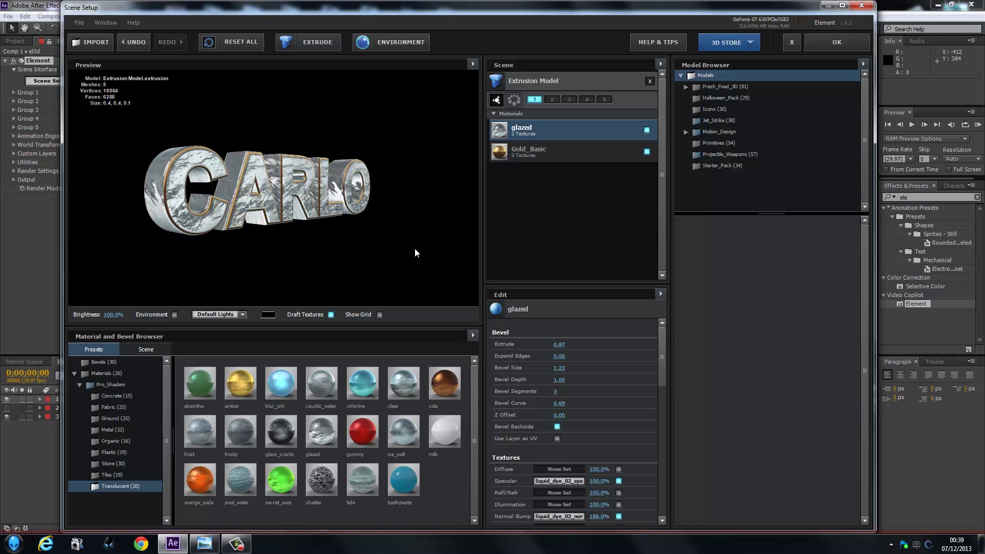
- Set the Extrude value of the Gold_Basic bevel to 1.06
click(527, 154)
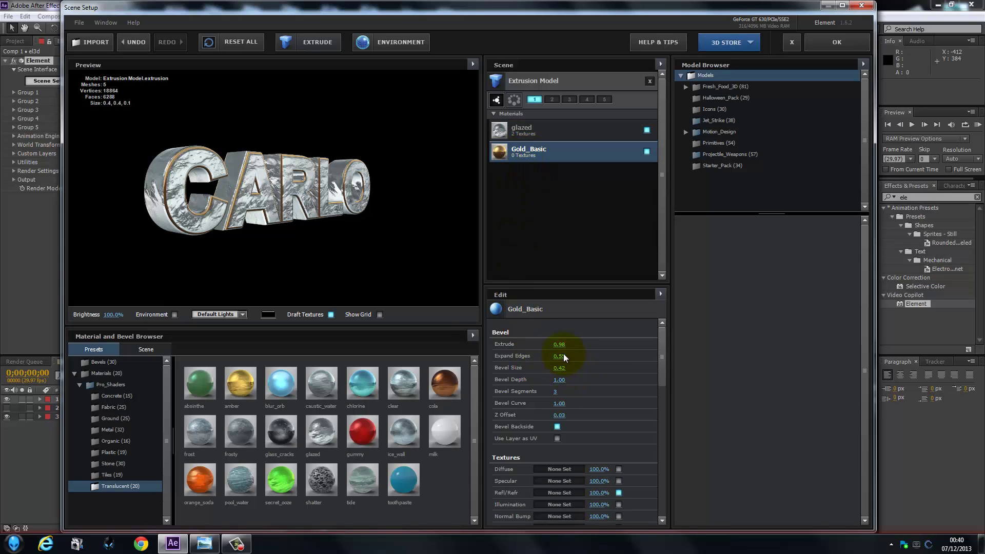
drag(558, 344, 560, 343)
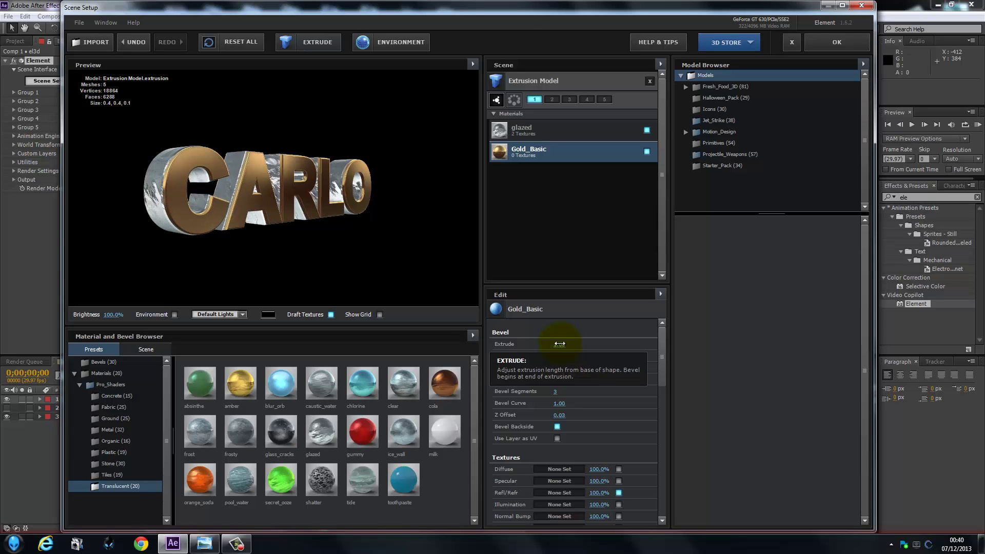
drag(333, 189, 323, 216)
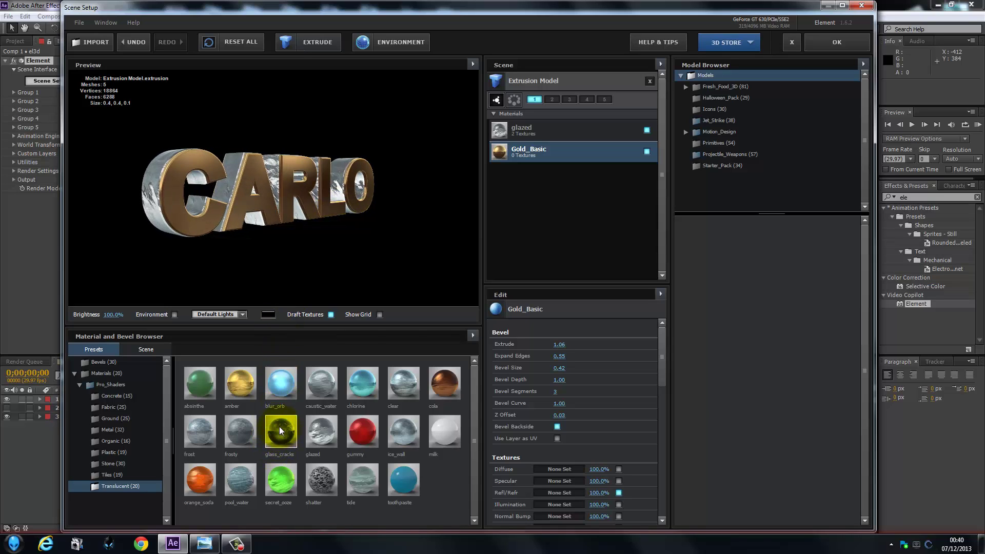
- Replace the Gold_Basic material with glass_cracks, and accept the scene with the preview's environment shown
drag(281, 431, 534, 152)
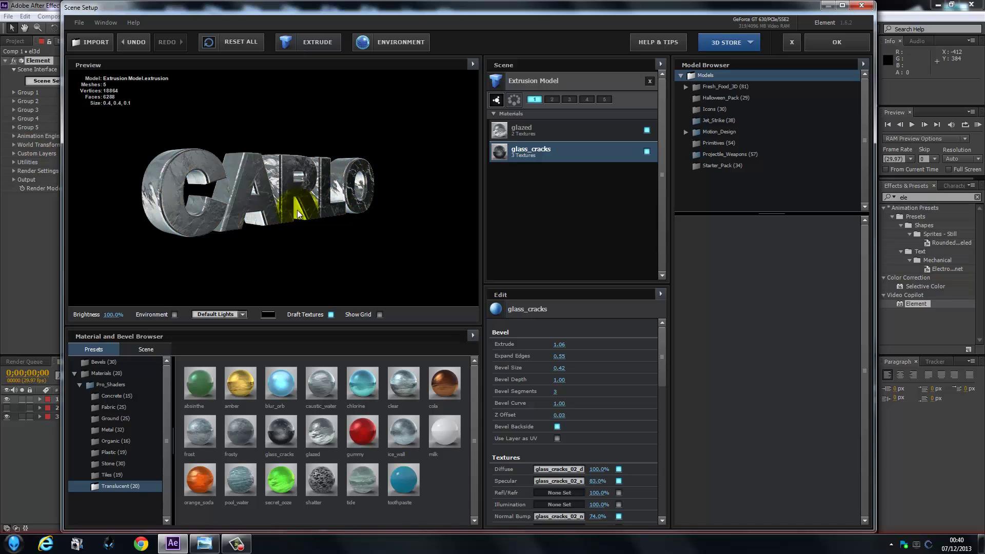
drag(297, 210, 241, 187)
click(175, 315)
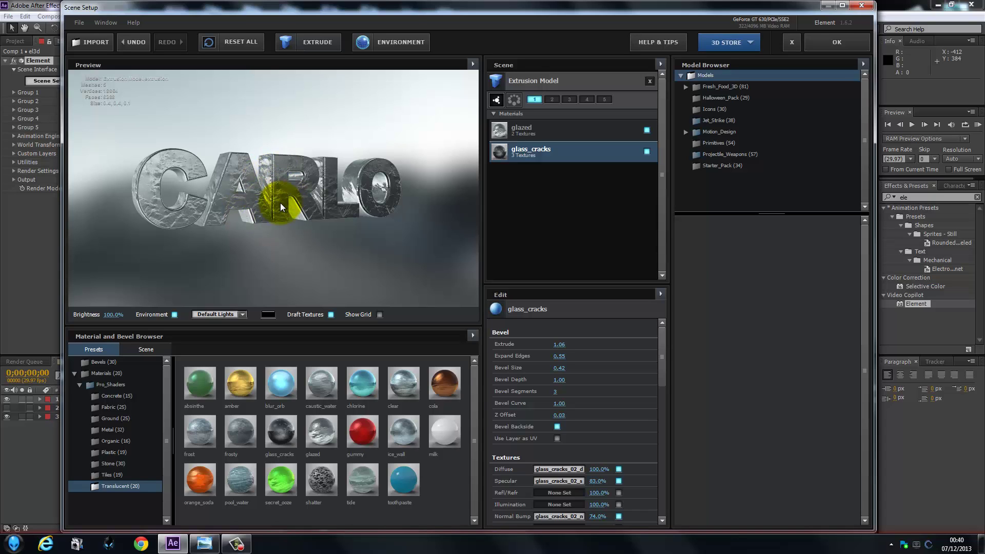
click(836, 40)
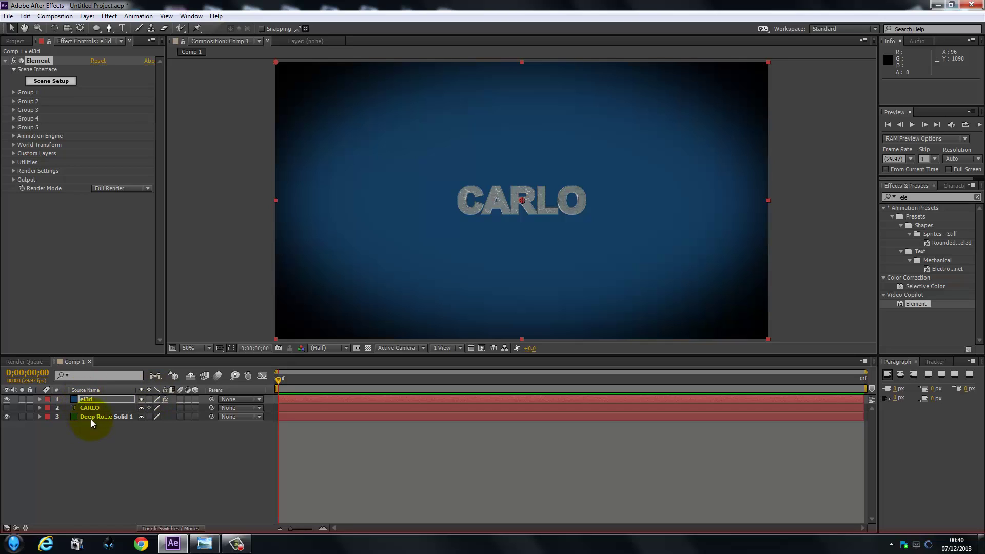
- Add a two-node camera with the 15mm preset to the composition
click(83, 19)
mouse_move(261, 27)
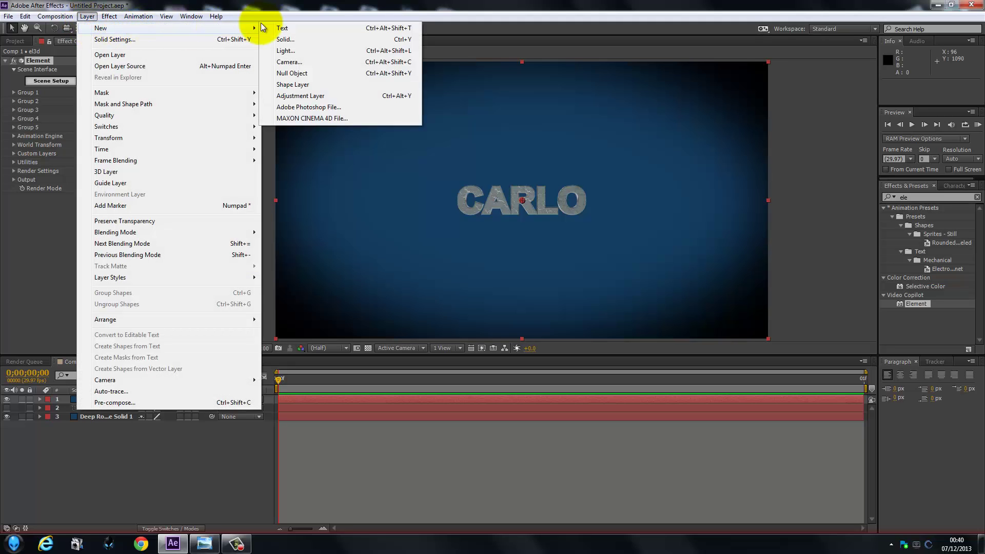
click(283, 63)
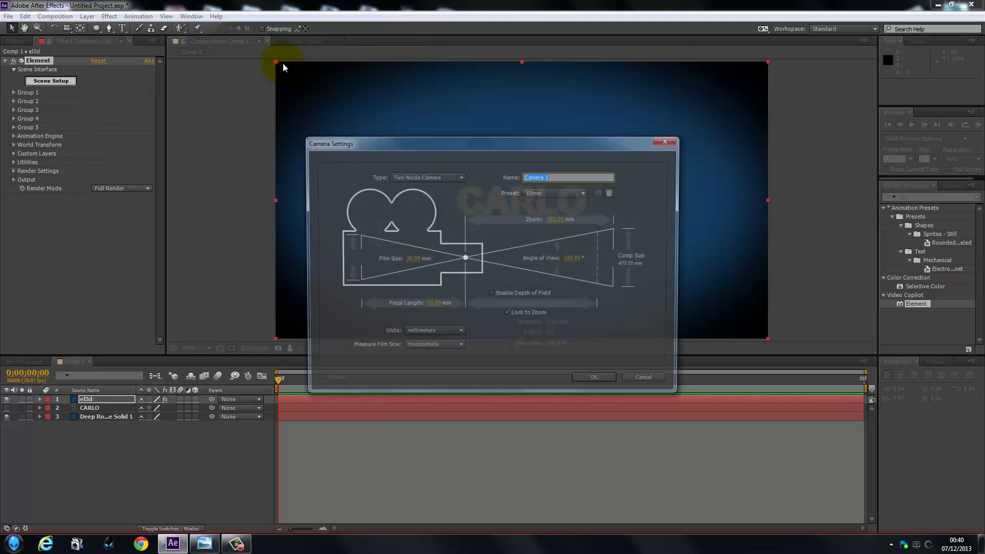
click(584, 192)
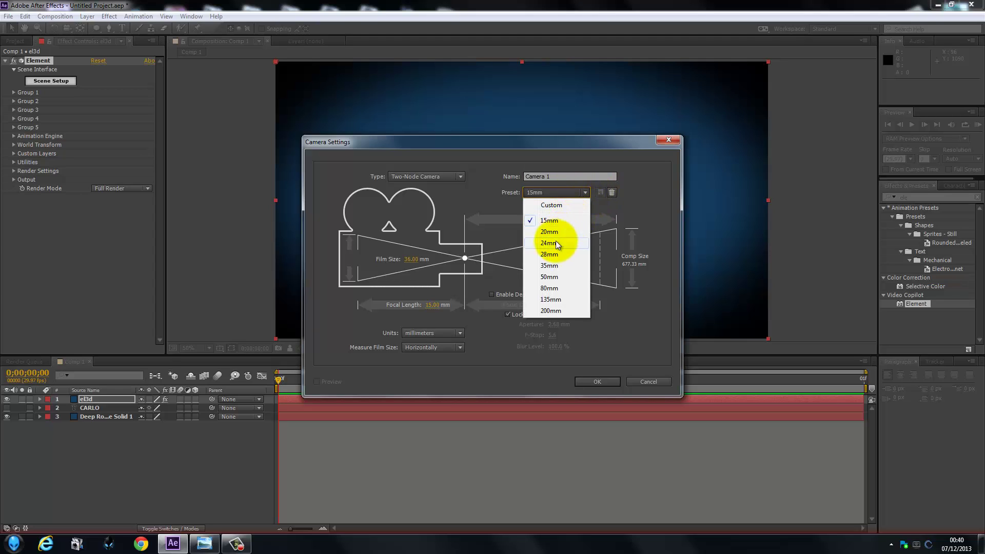
click(556, 220)
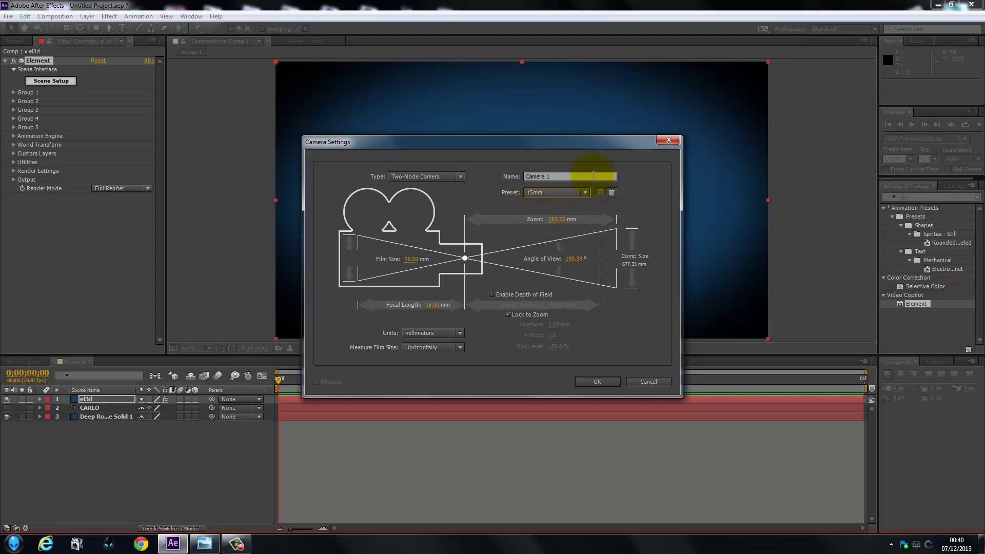
click(590, 381)
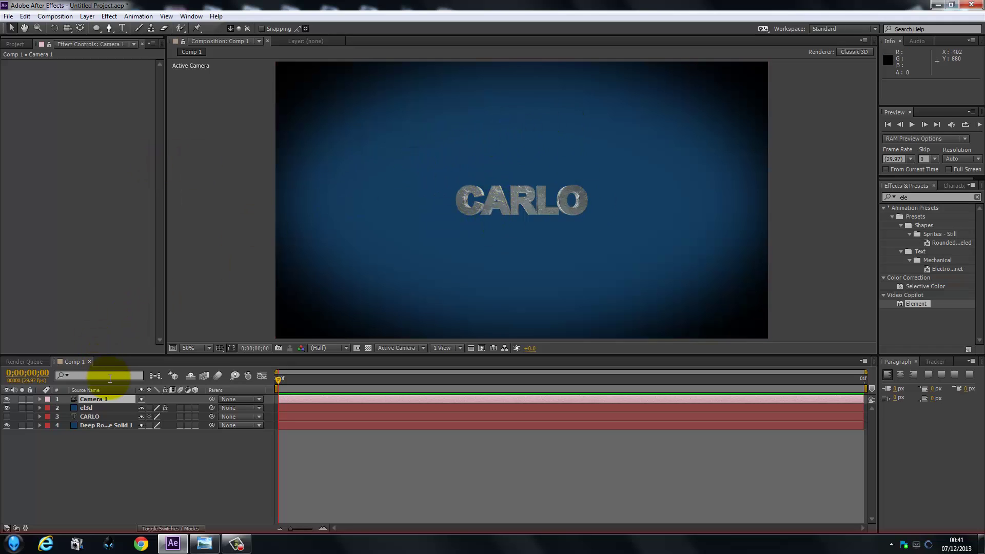
- Orbit the camera around the 3D title and bring it closer, so the first letter looms largest and the sides show in perspective
key(c)
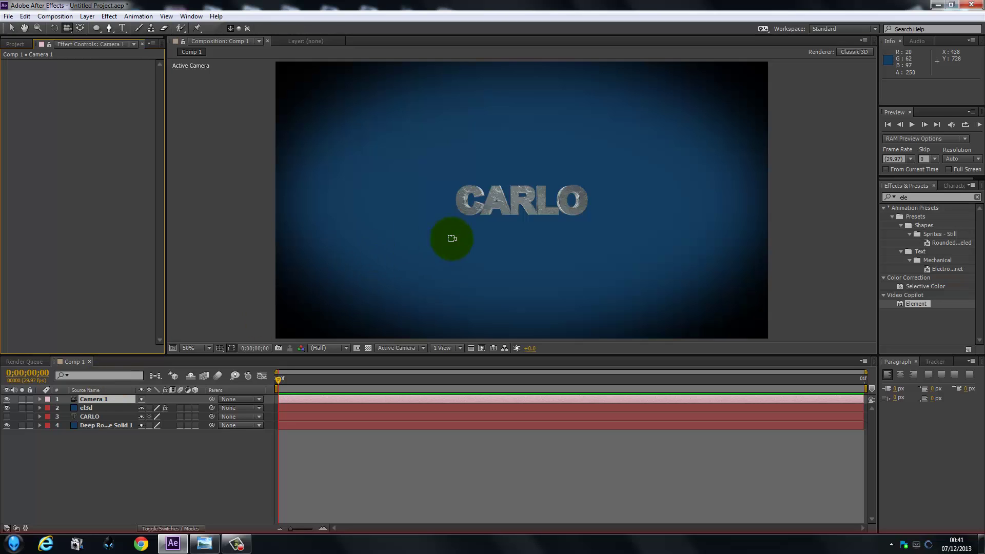
click(498, 226)
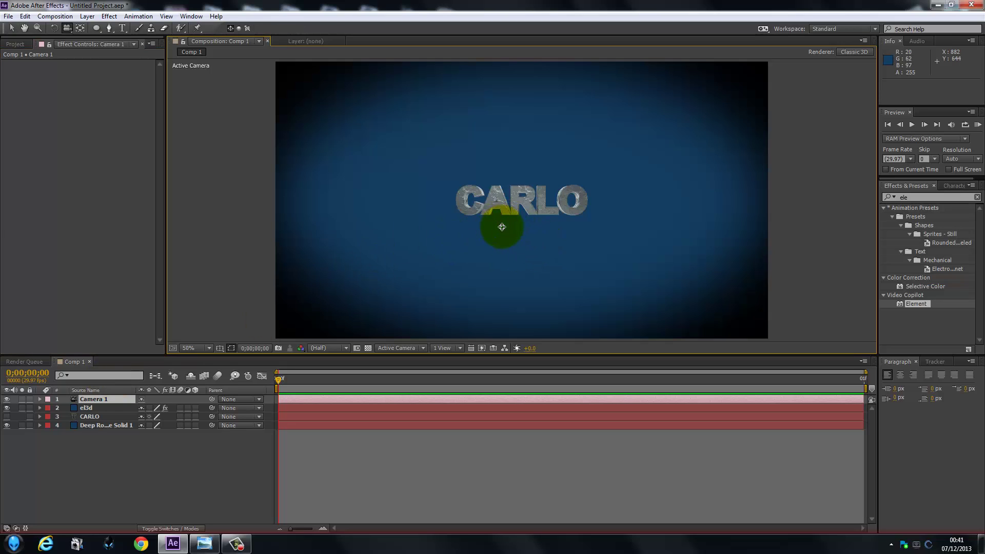
drag(501, 227, 525, 207)
key(comma)
key(comma)
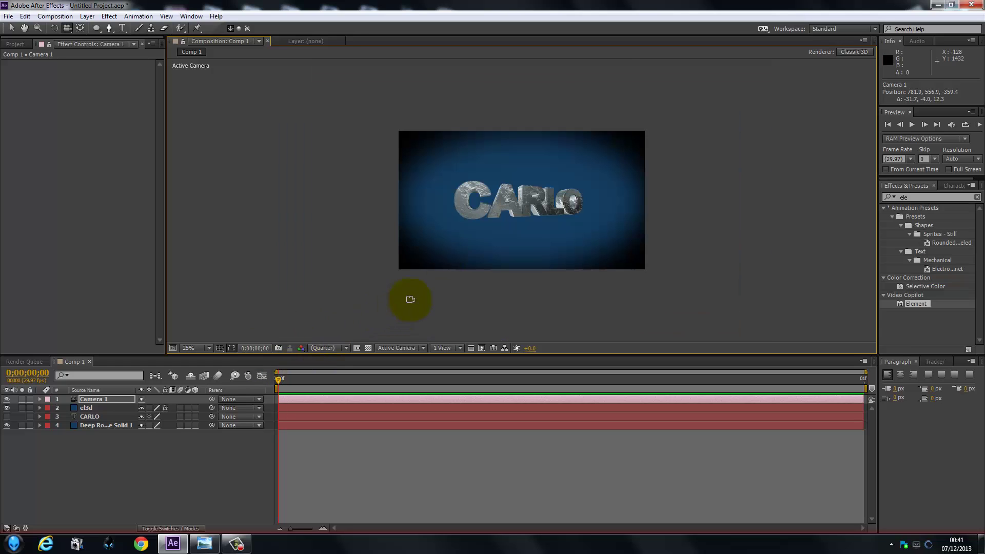
key(period)
key(period)
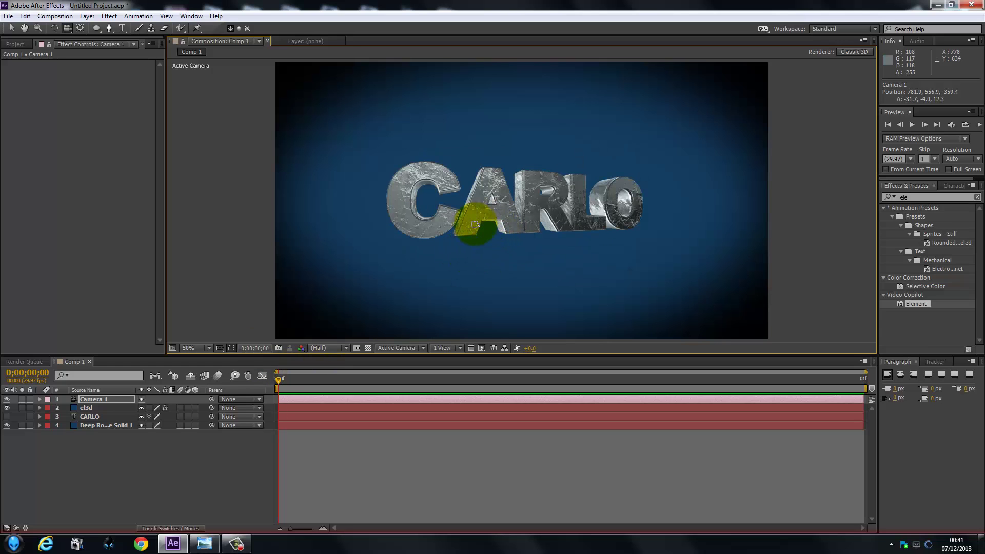
drag(474, 225, 477, 225)
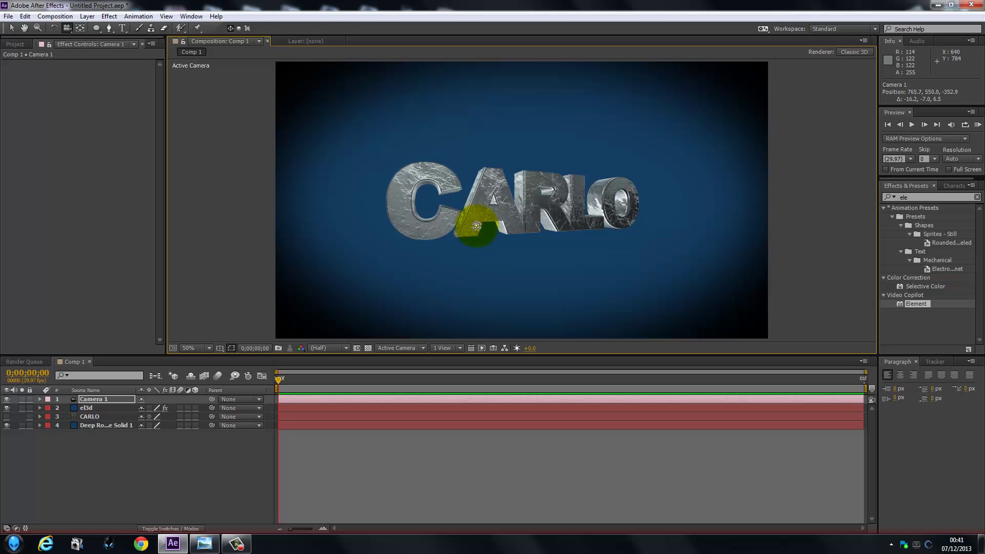
click(107, 398)
click(99, 448)
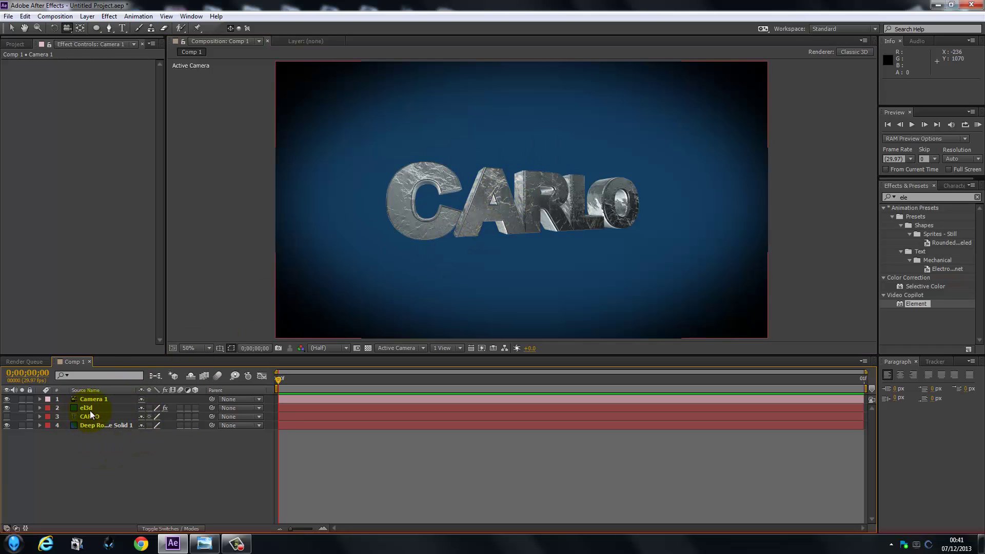
- Search the effects for curves and apply the Curves effect to the el3d layer
click(95, 424)
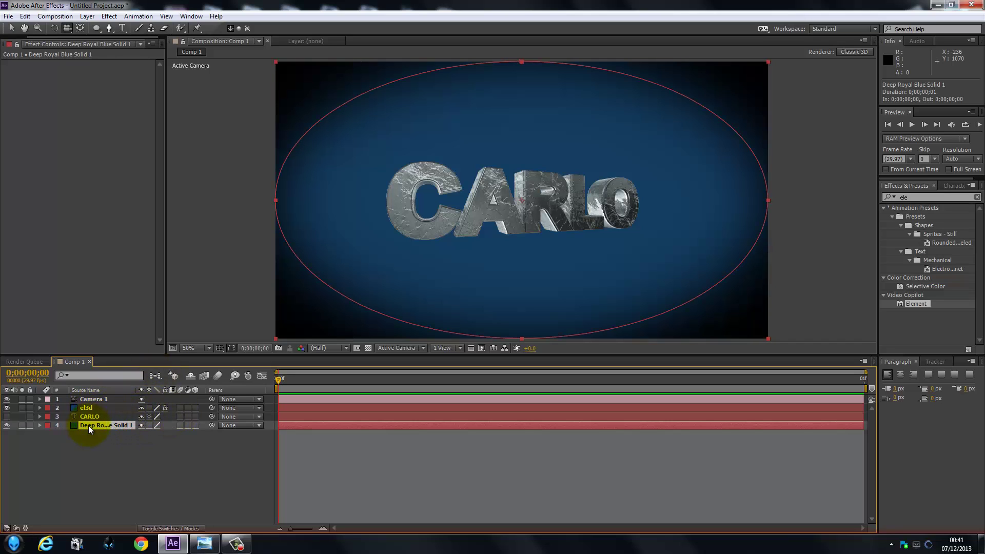
drag(87, 439, 92, 409)
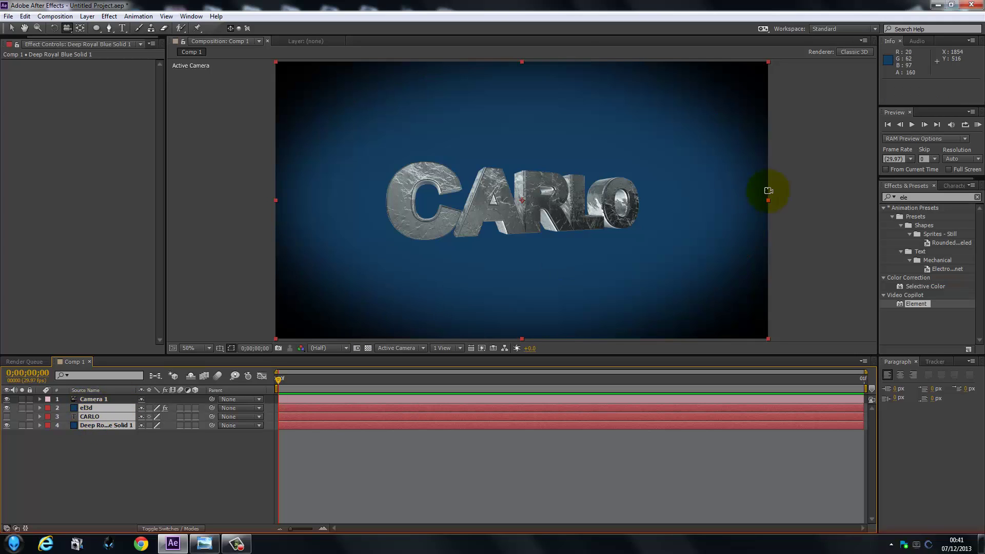
click(889, 198)
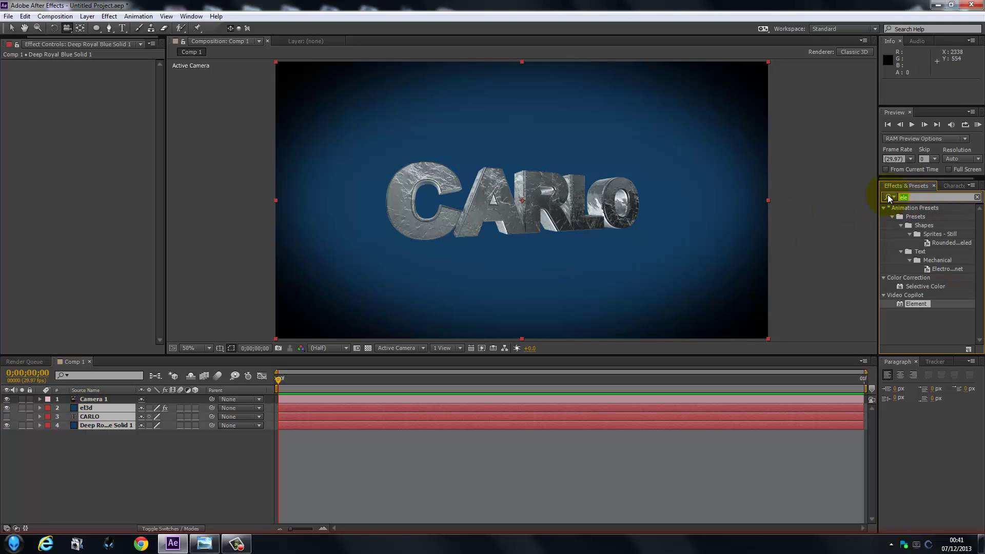
text(cur)
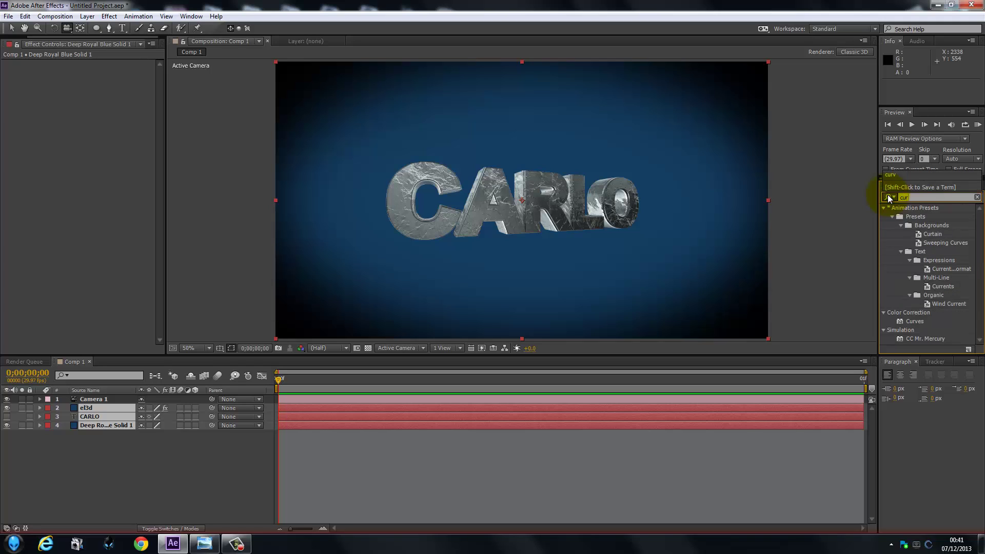
text(ves)
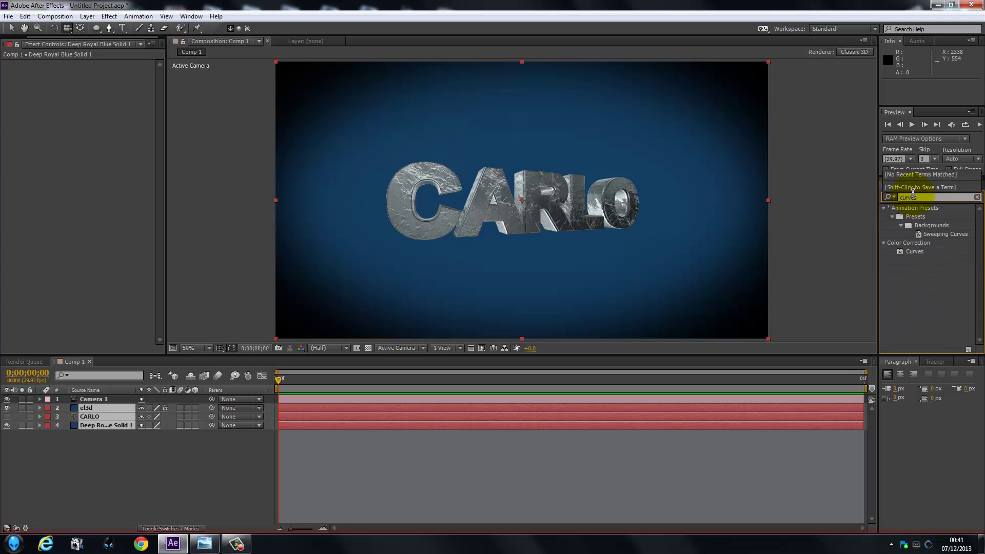
click(915, 254)
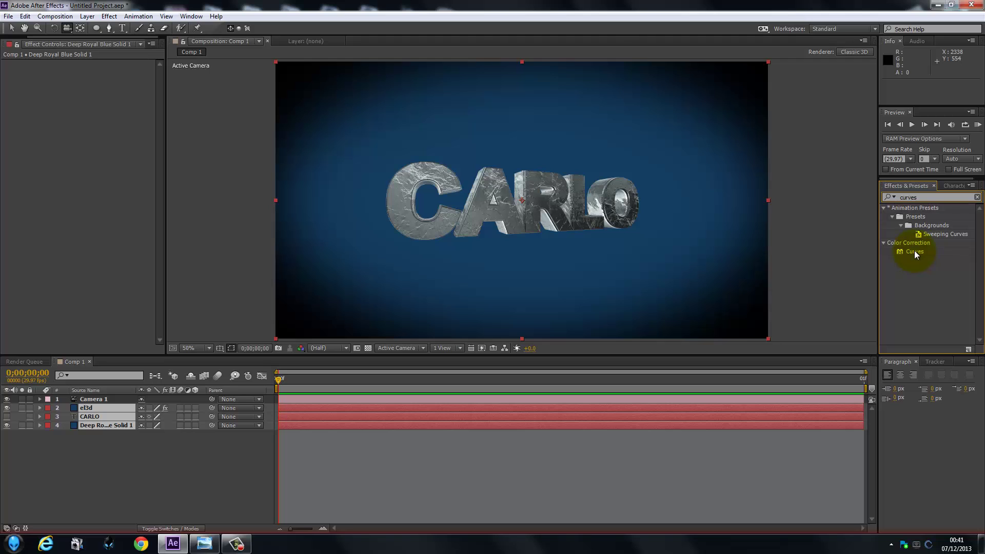
click(135, 471)
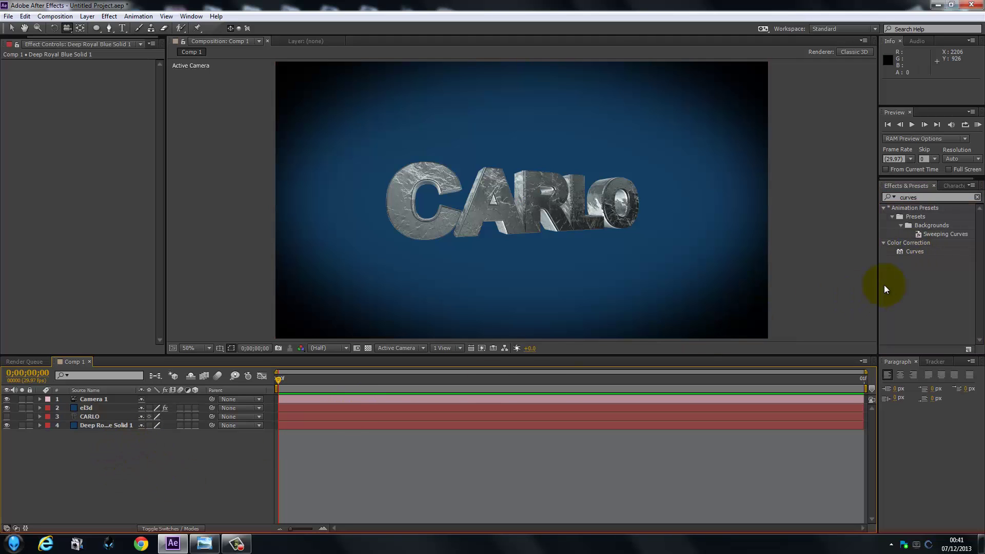
drag(910, 251, 86, 405)
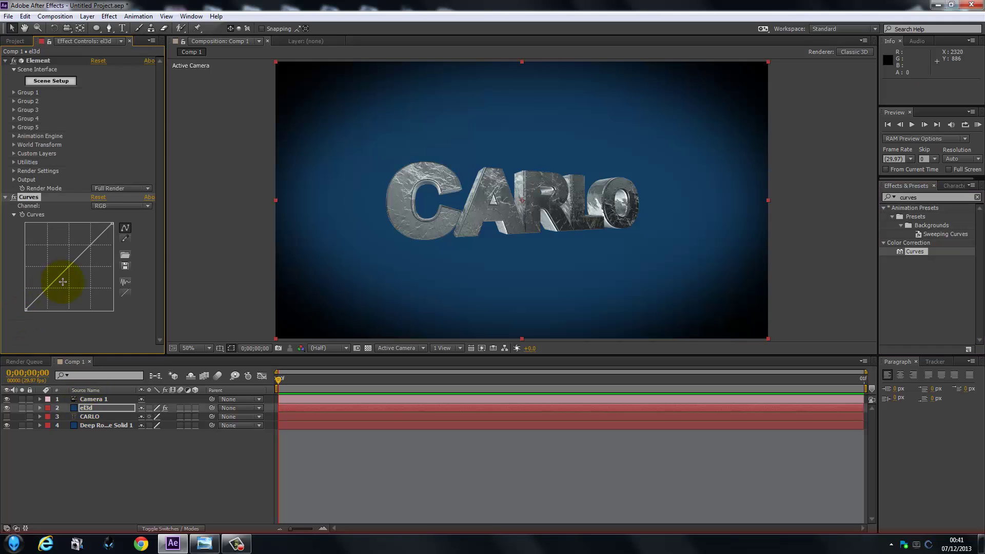
- Shape the el3d layer's RGB and Red curves into gentle S-curves to increase the title's contrast
mouse_move(57, 279)
mouse_down()
mouse_move(48, 270)
mouse_move(64, 282)
mouse_up()
drag(99, 249, 88, 245)
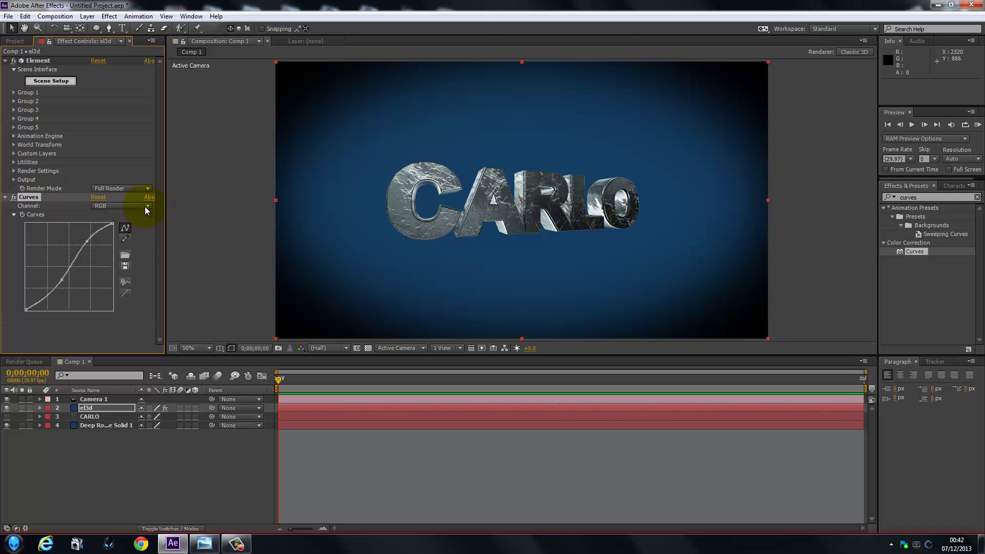
click(144, 207)
click(130, 225)
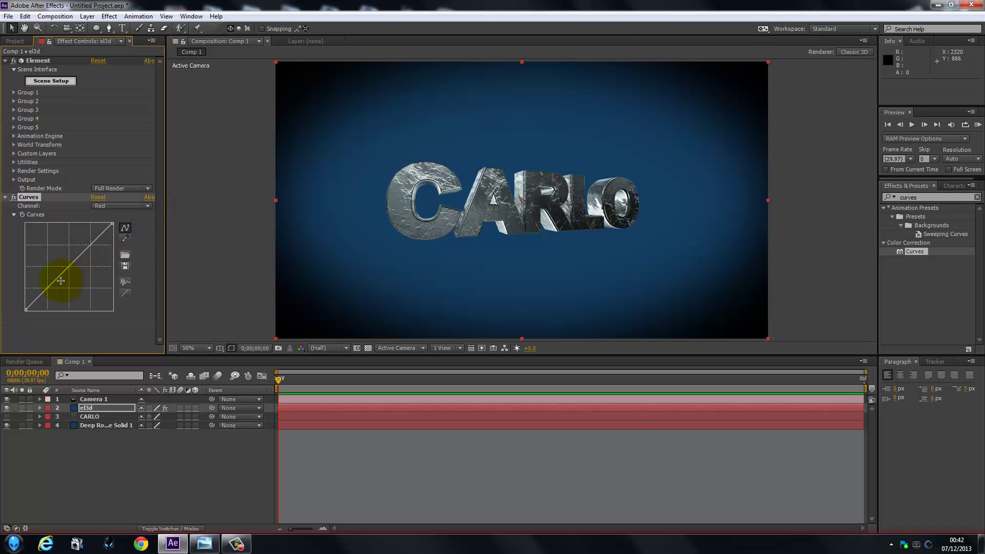
drag(58, 277, 57, 279)
drag(58, 280, 59, 278)
click(413, 210)
drag(92, 247, 90, 246)
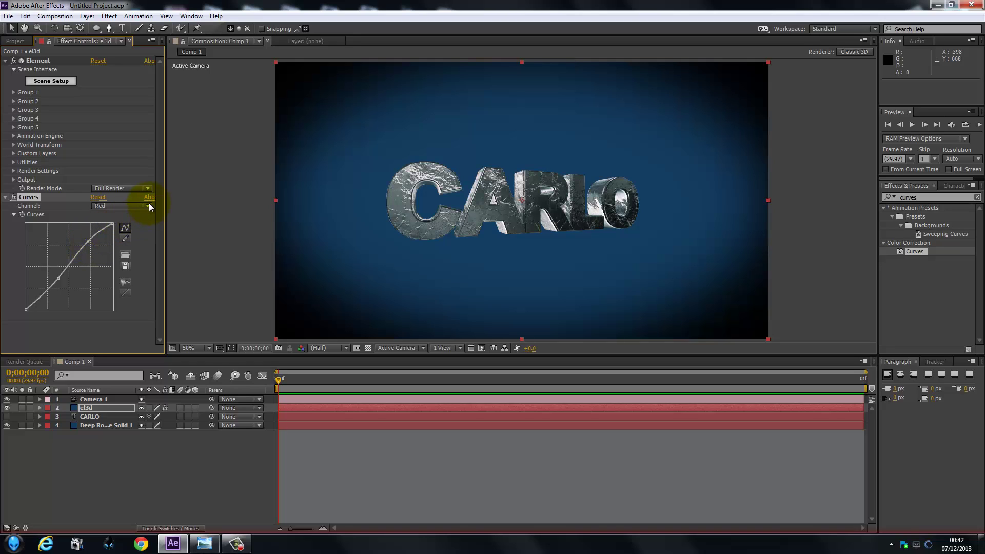
- Bend the el3d layer's Blue curve upward in the highlights, and close the reference render in the photo viewer
click(149, 206)
click(124, 250)
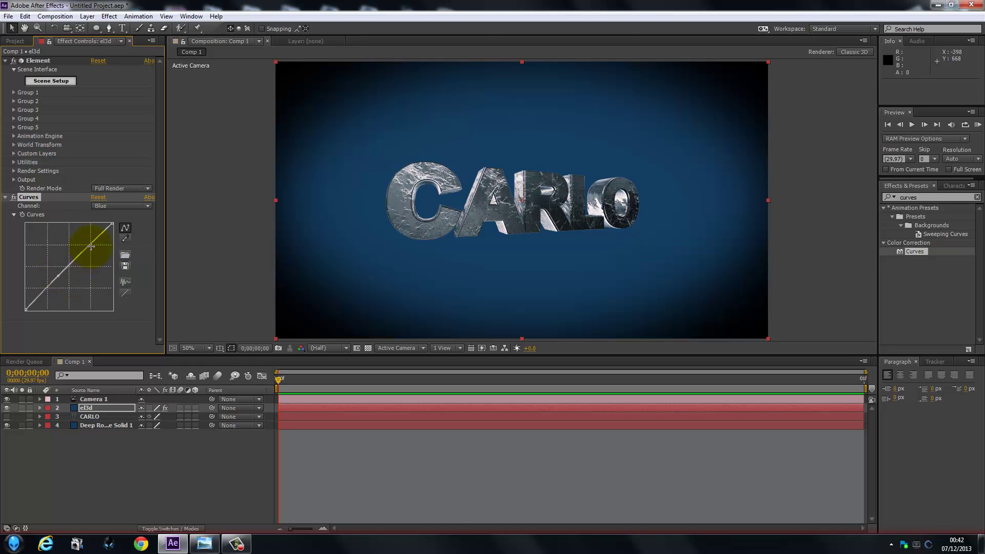
drag(91, 240, 88, 240)
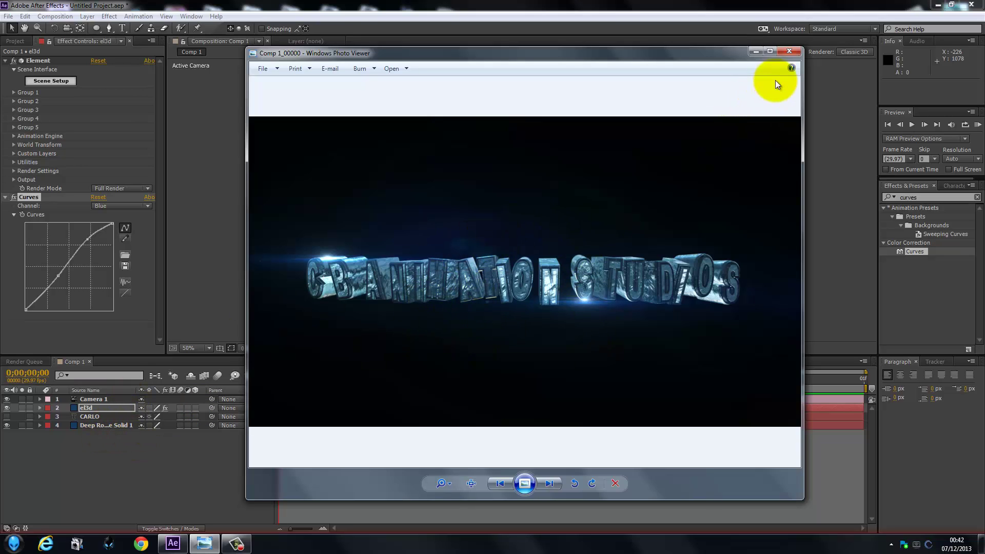
click(789, 52)
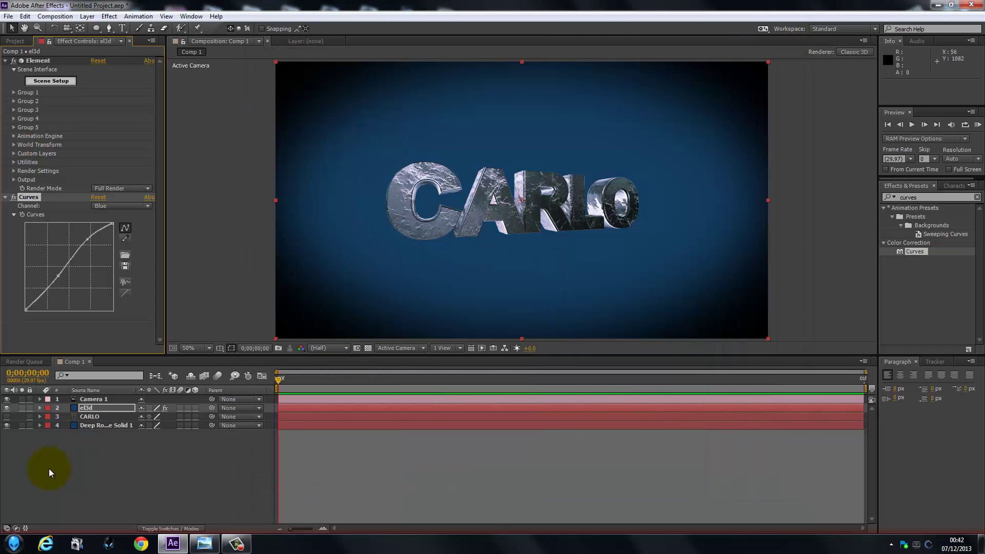
- Apply Curves to the Deep Royal Blue Solid 1 layer and pull its RGB curve down to darken the background
click(108, 425)
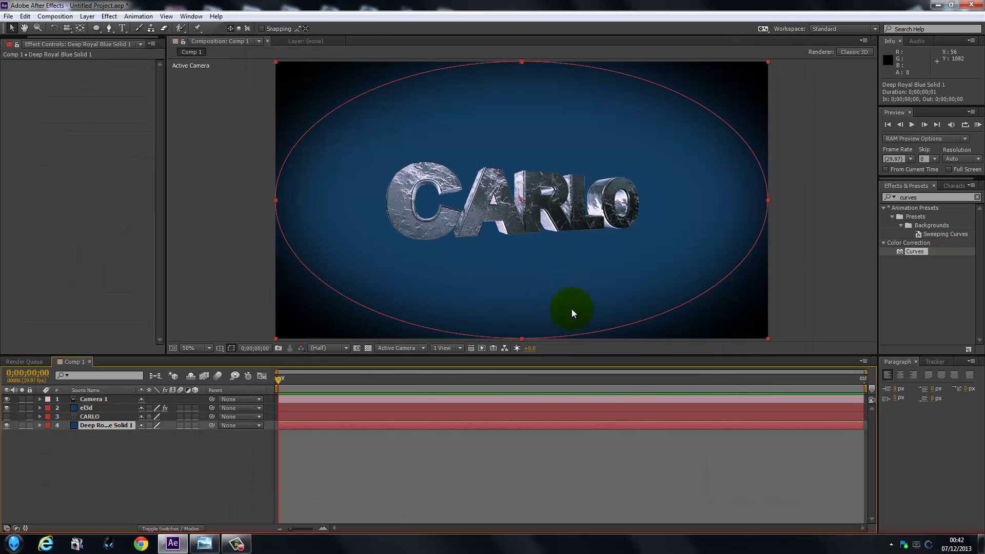
drag(909, 251, 107, 423)
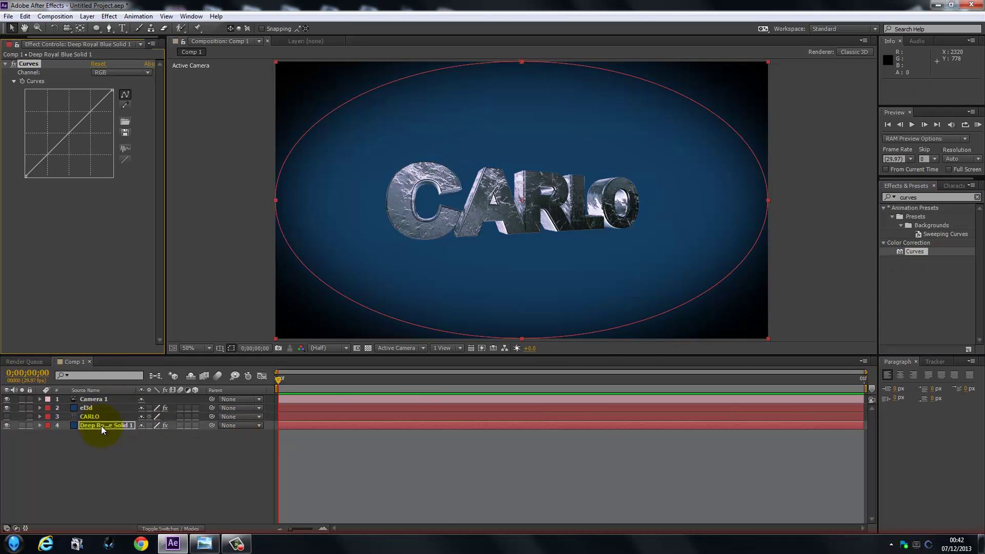
drag(56, 144, 73, 155)
mouse_move(91, 123)
mouse_down()
mouse_move(99, 110)
mouse_move(95, 119)
mouse_up()
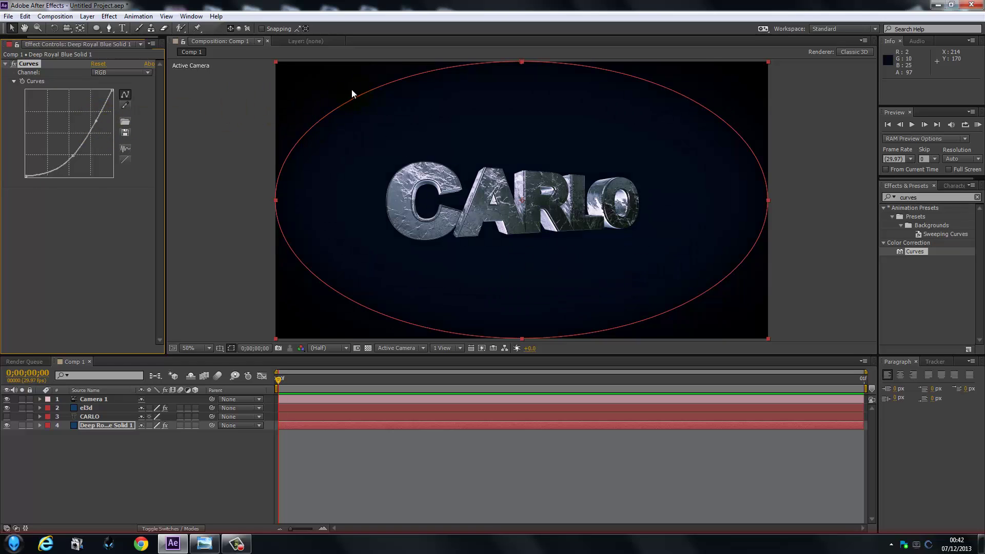
click(81, 132)
drag(87, 135, 87, 136)
- Shape the background solid's Red curve into an S-curve with lowered shadows and raised highlights
click(146, 72)
click(140, 96)
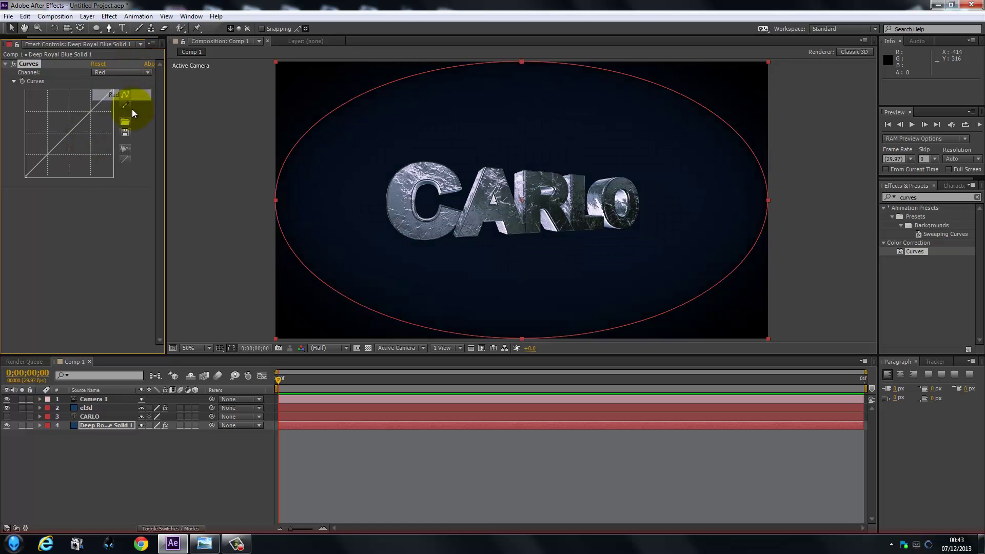
drag(58, 143, 66, 151)
drag(91, 111, 116, 86)
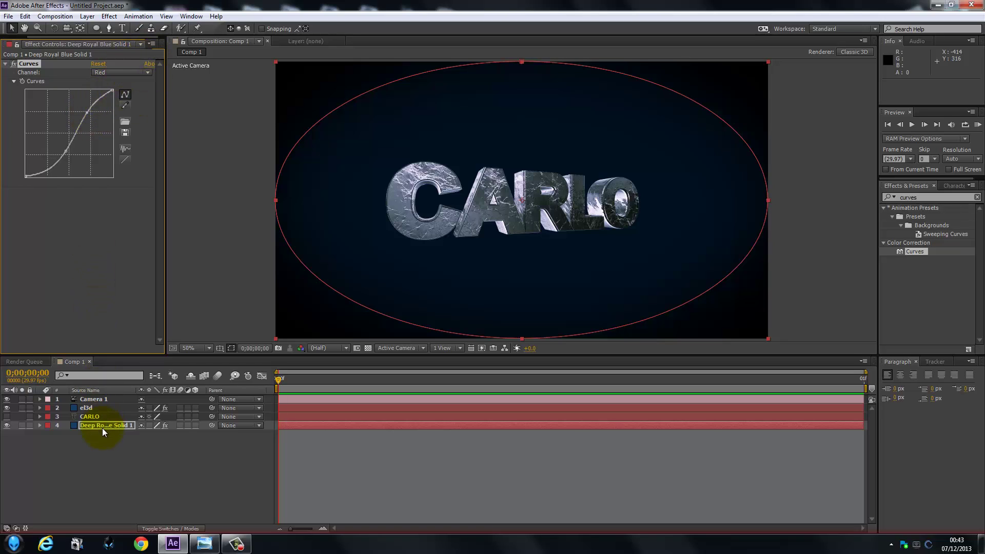
- Reshape the background solid's Blue curve, raising the lower midtones and lowering the highlights
click(147, 72)
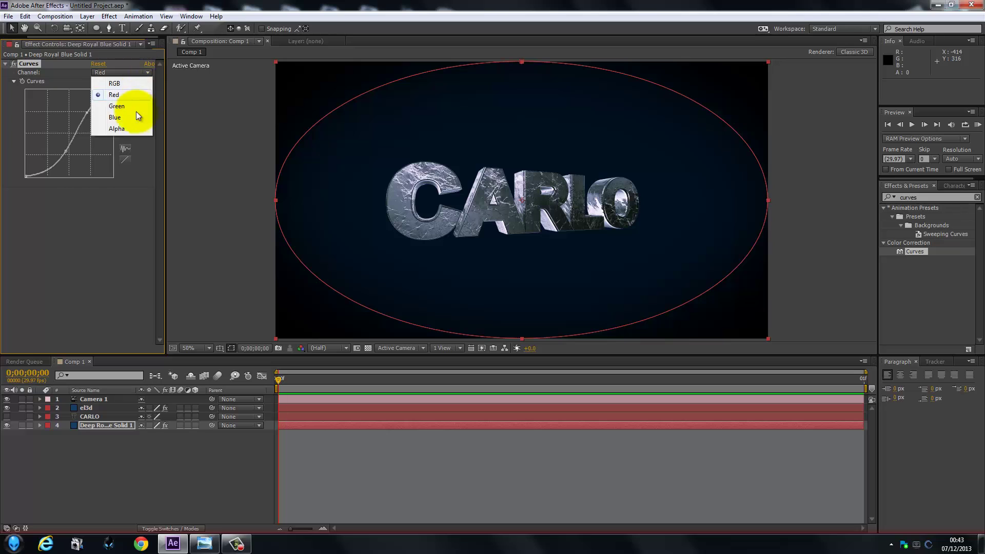
click(115, 118)
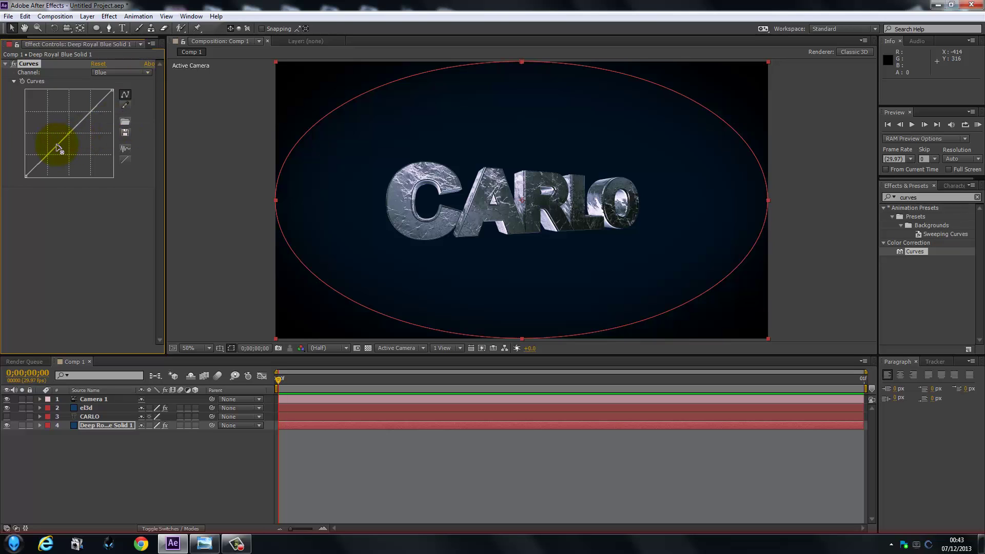
drag(57, 146, 62, 147)
click(97, 112)
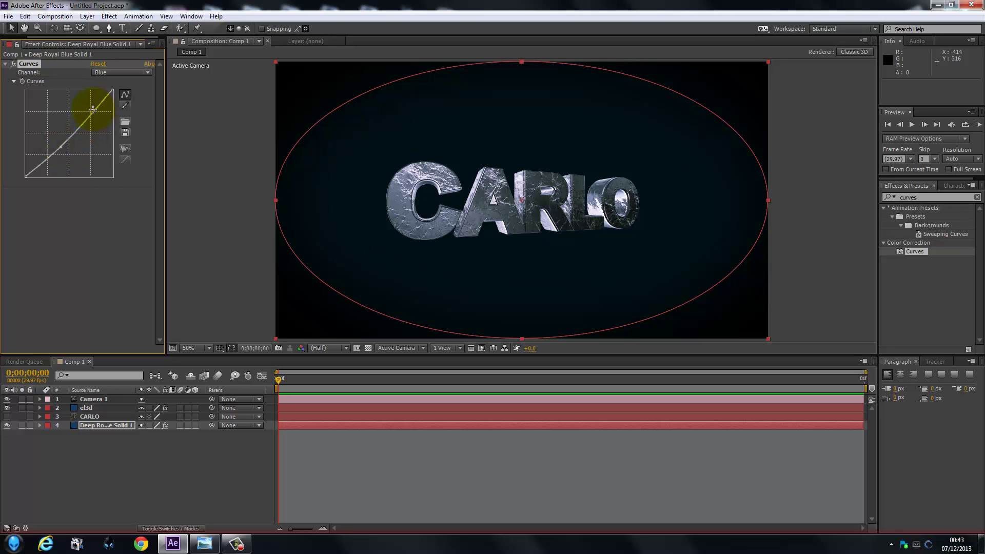
mouse_move(92, 110)
mouse_down()
mouse_move(90, 100)
mouse_move(97, 121)
mouse_up()
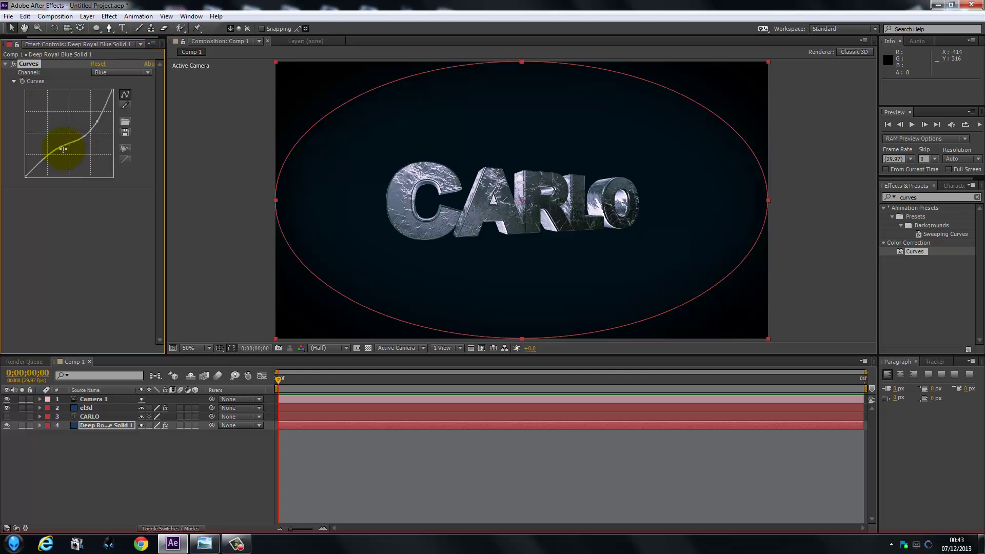
drag(62, 150, 61, 140)
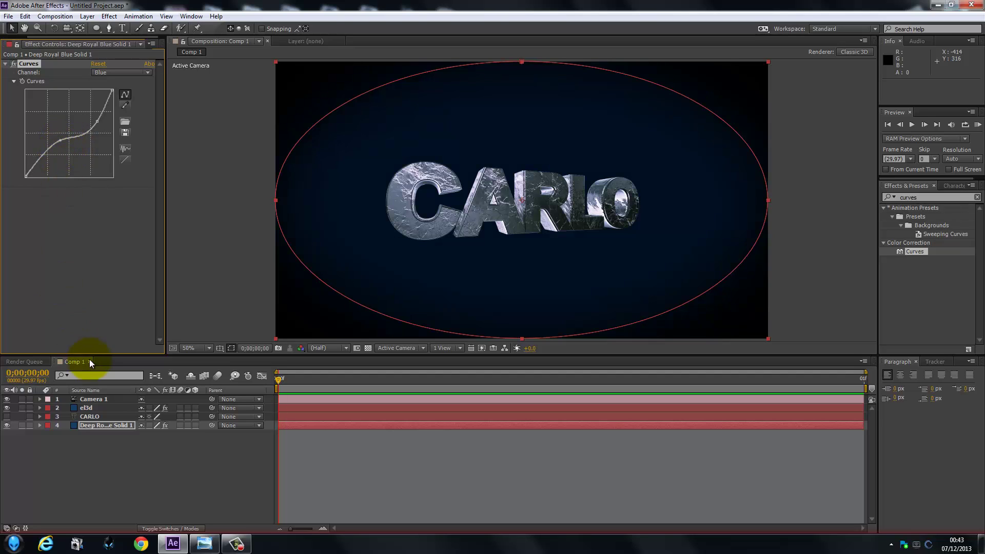
- Set the el3d layer's Group 1 Scatter to 0.1, with X, Y and Z Scatter at 1.1, 1.0 and 0.9
click(103, 457)
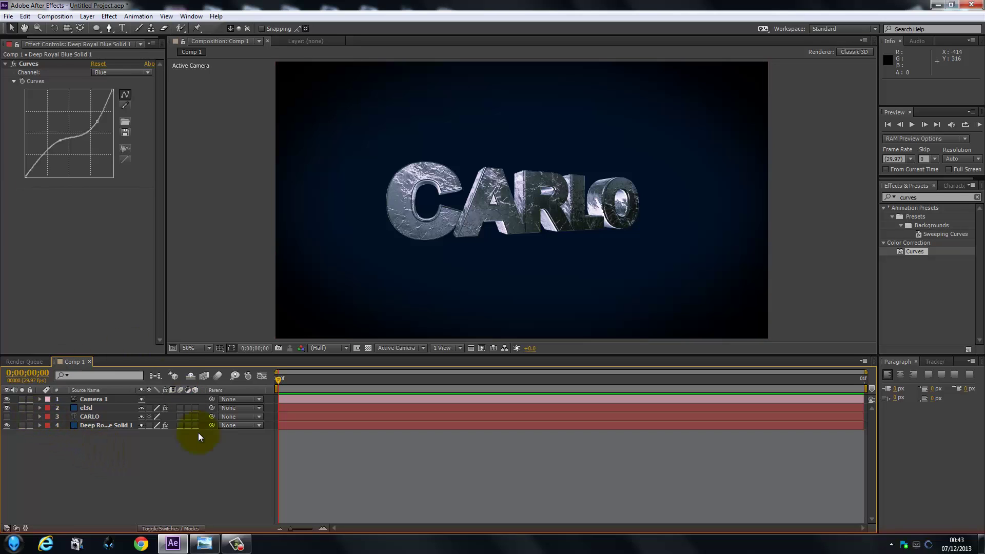
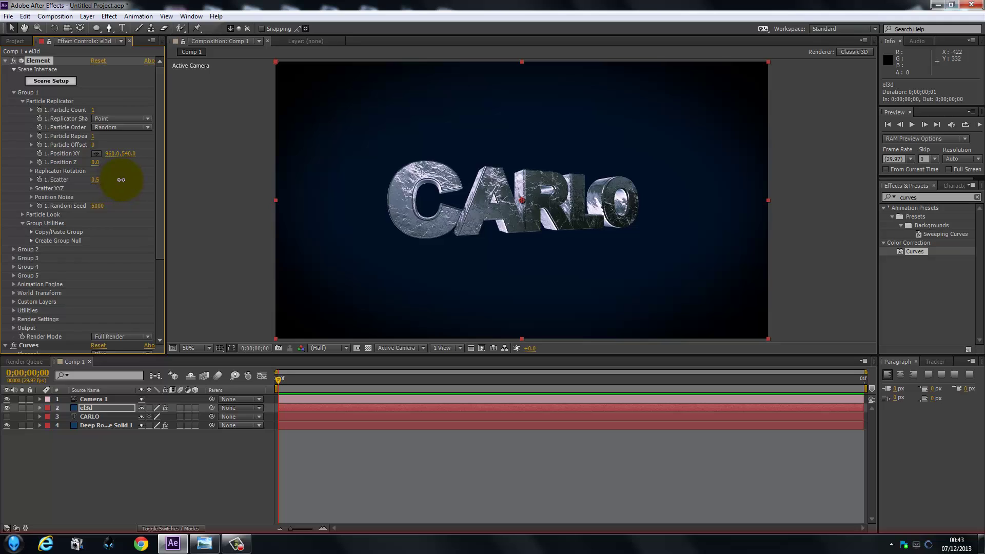
drag(118, 181, 97, 169)
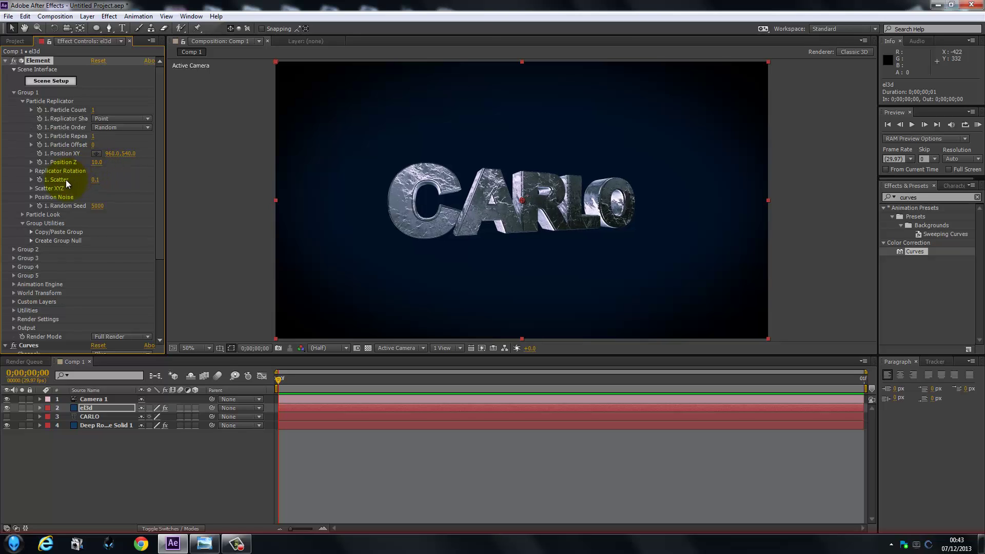
click(32, 188)
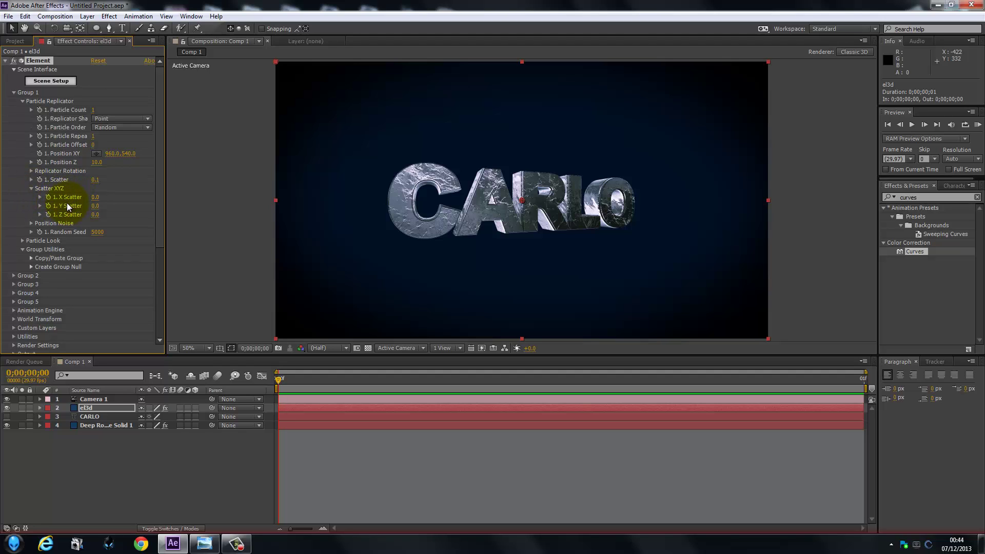
drag(95, 206, 143, 216)
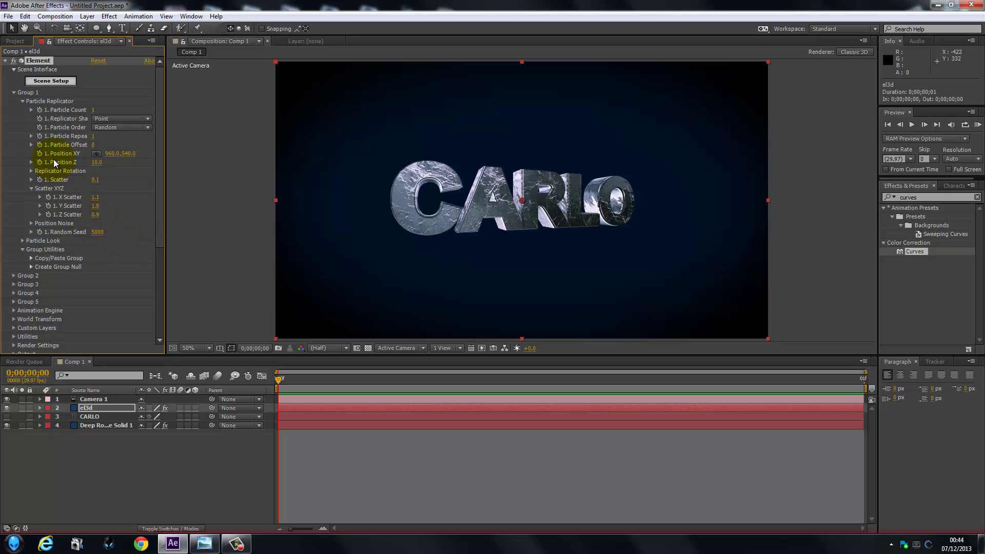
- Set Group 1's Position Z to -30 and Position XY to 960, 529, and move the el3d layer down to 960, 556
mouse_move(92, 162)
mouse_down()
mouse_move(111, 162)
mouse_move(95, 162)
mouse_up()
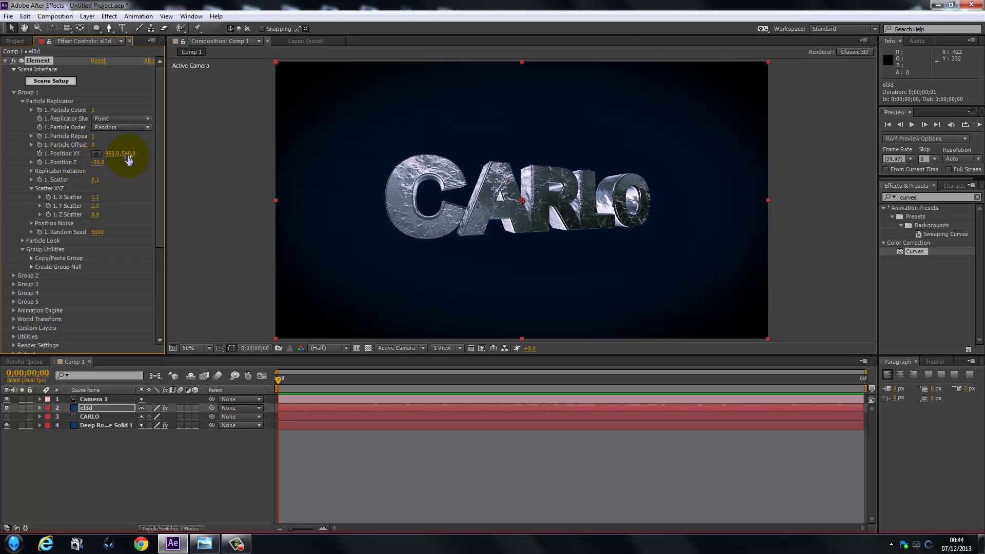
drag(130, 154, 119, 162)
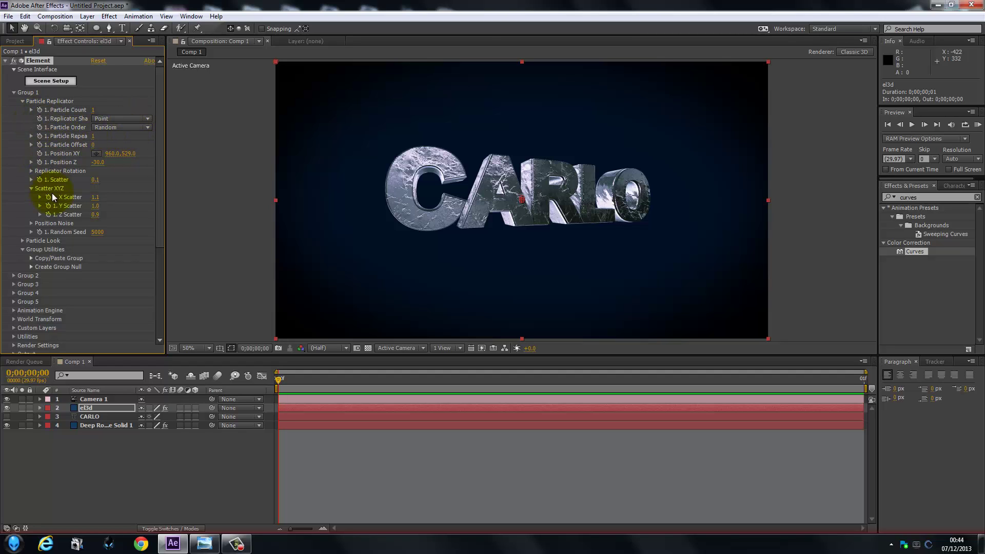
click(22, 241)
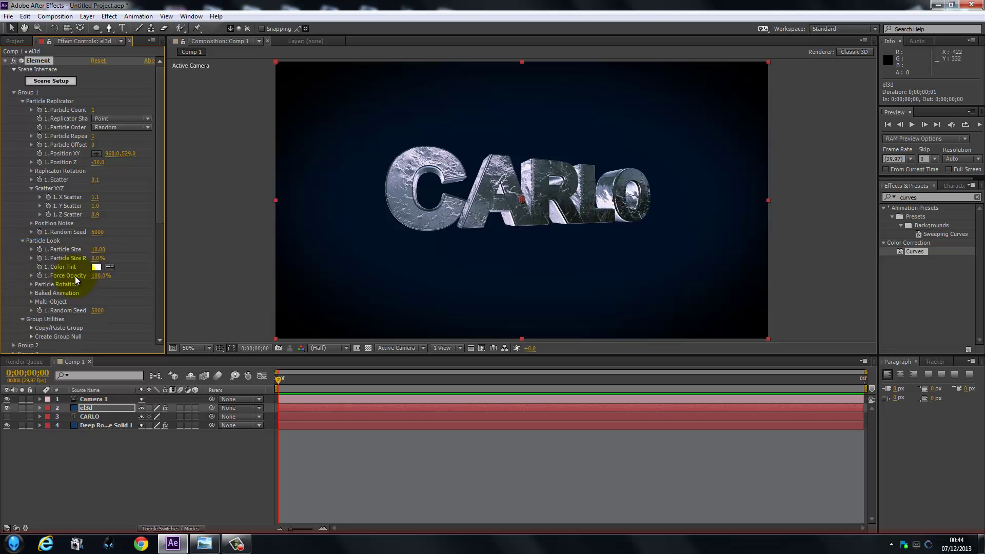
drag(98, 258, 96, 258)
drag(488, 200, 487, 205)
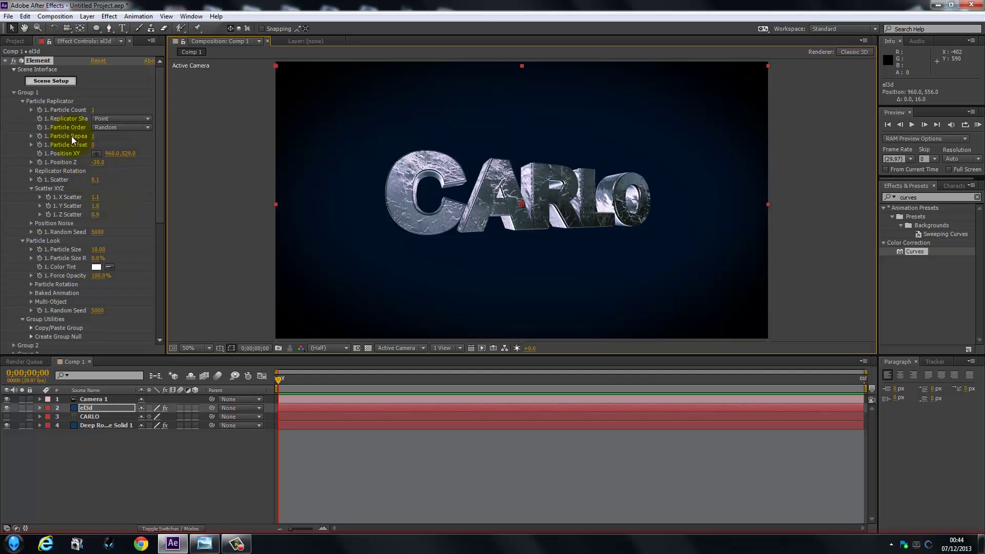
- Change Group 1's Replicator Shape to 3D Grid and set both Grid X and Grid Y to 1
click(121, 118)
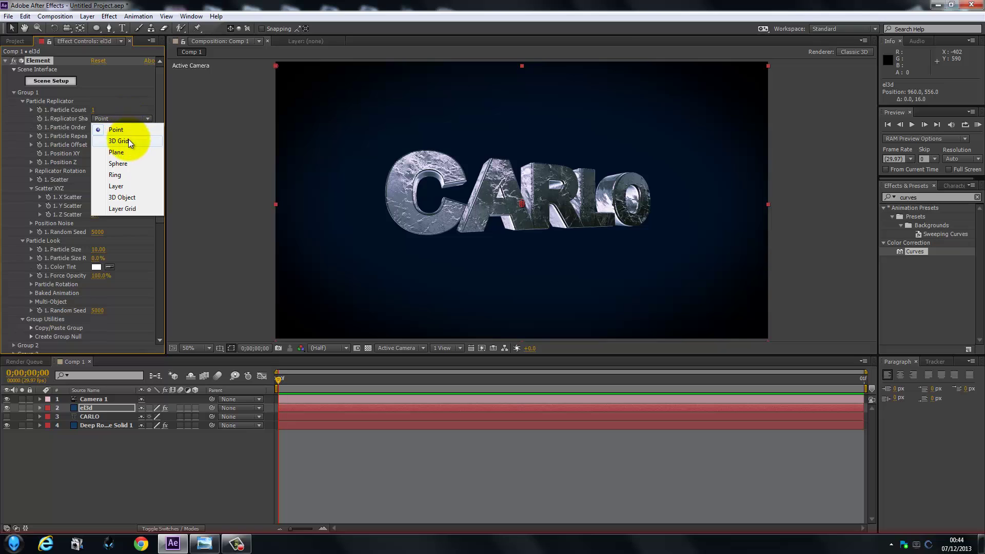
click(128, 141)
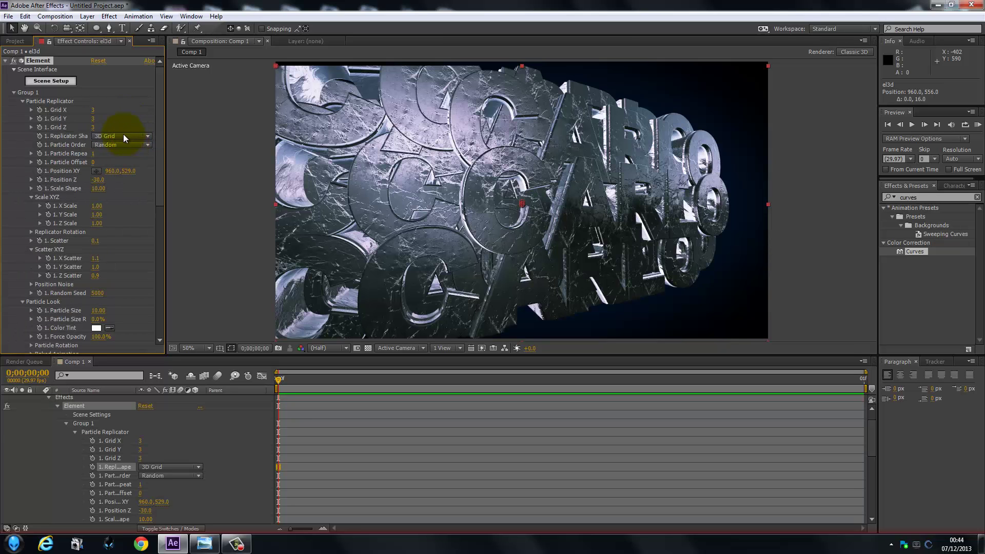
click(92, 111)
text(1)
key(Return)
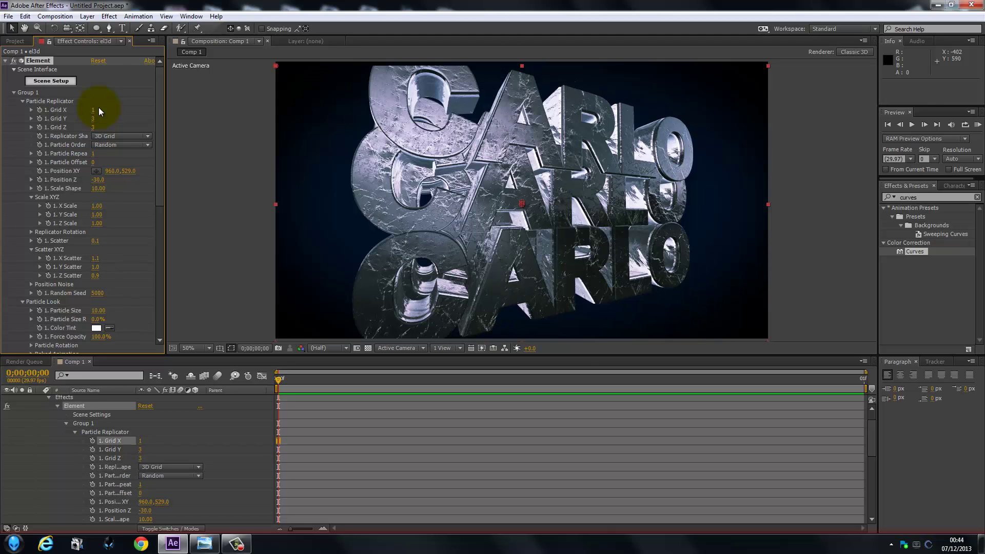
click(93, 119)
text(1)
key(Return)
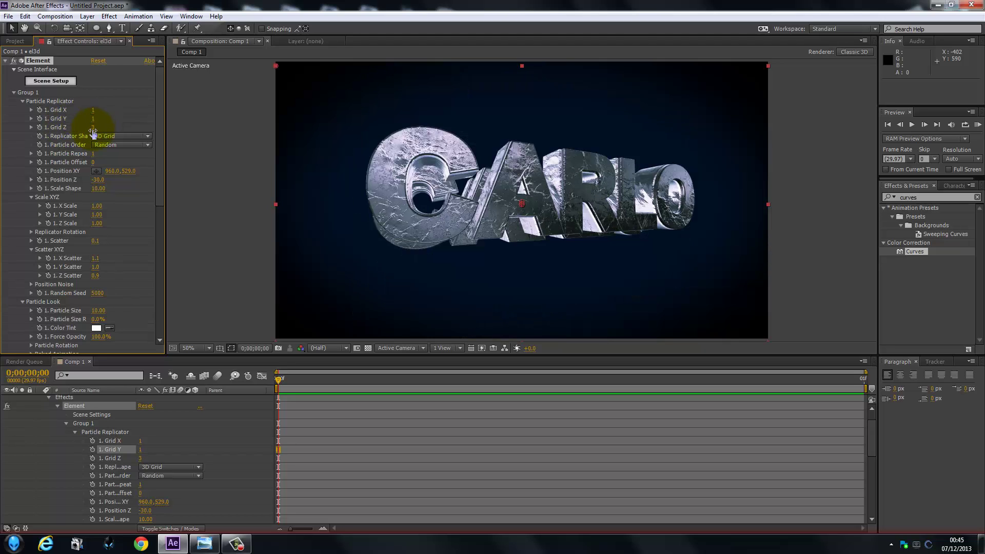
- Try a Grid Z of 2 and set it to 1 instead, keeping the 3D Grid replicator shape
click(93, 127)
text(2)
key(Return)
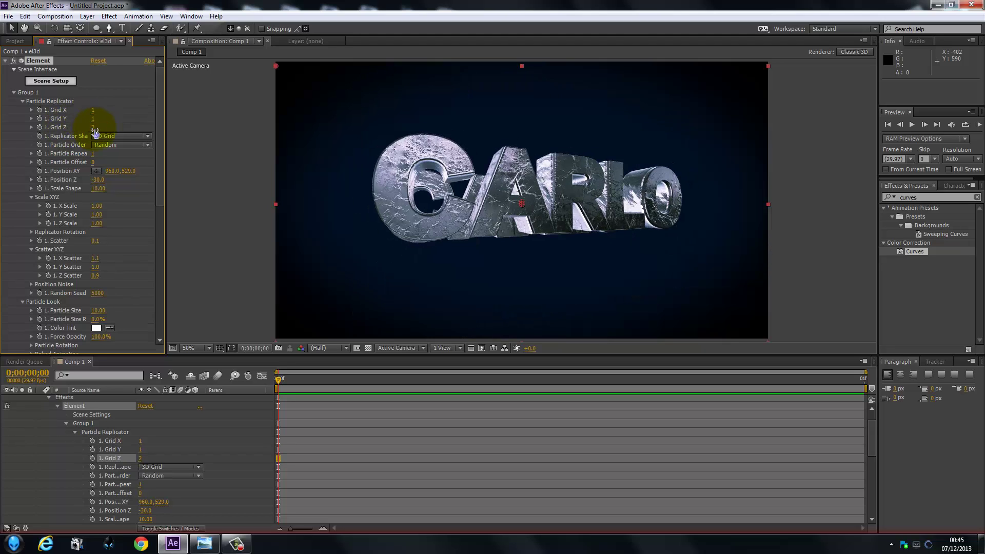
click(94, 128)
text(1)
key(Return)
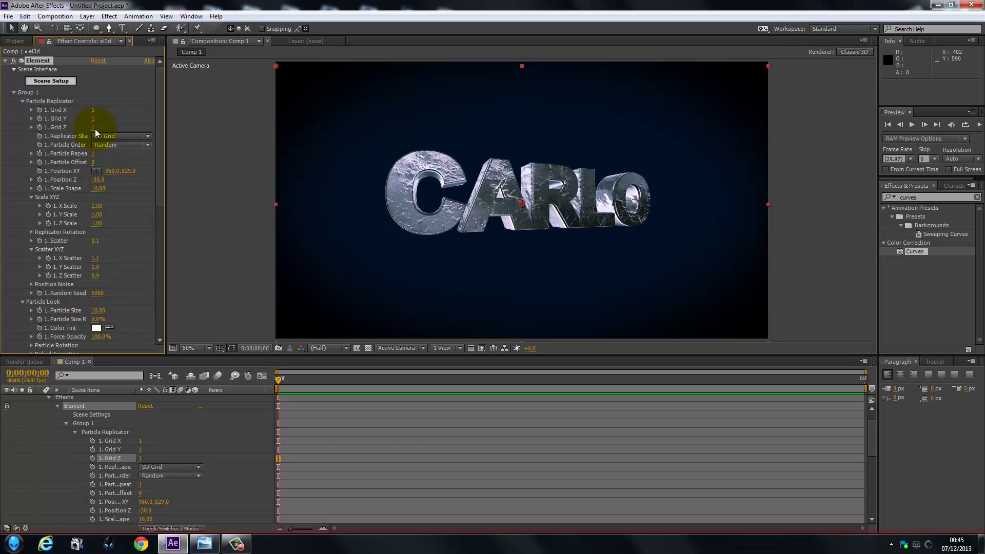
click(137, 136)
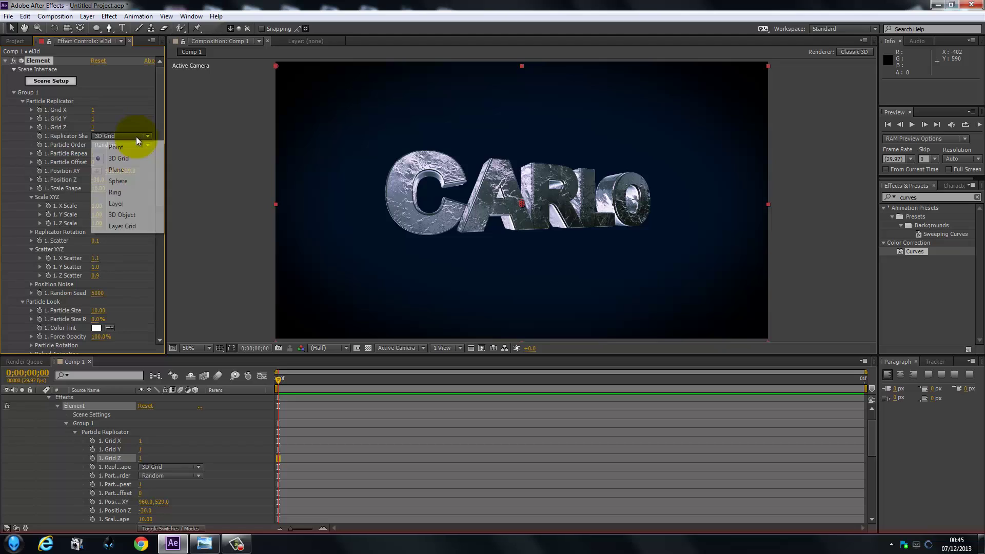
click(158, 126)
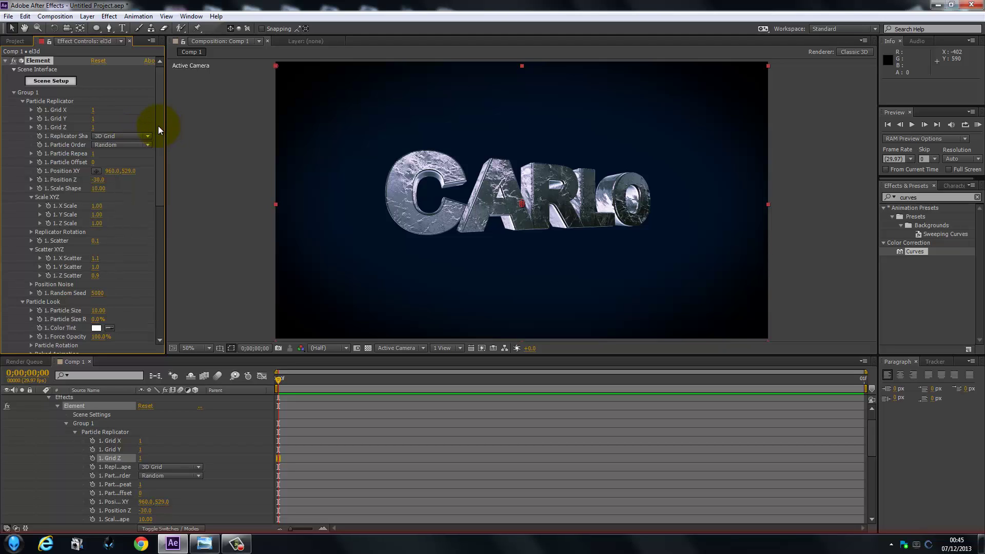
- Set Group 1's Particle Offset to 3 and Scatter to 0.4, and shift the el3d layer to 968, 556
drag(94, 161, 109, 163)
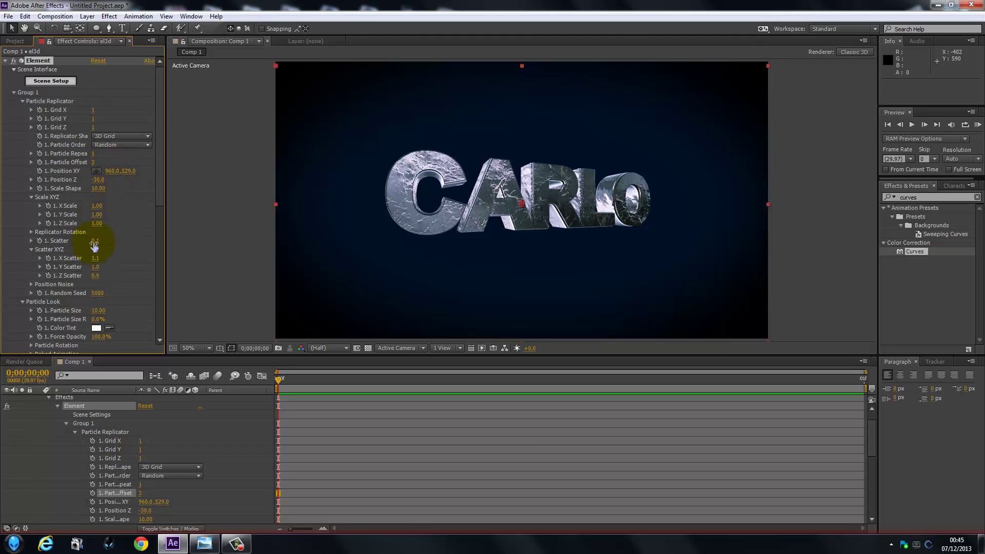
drag(94, 245, 107, 241)
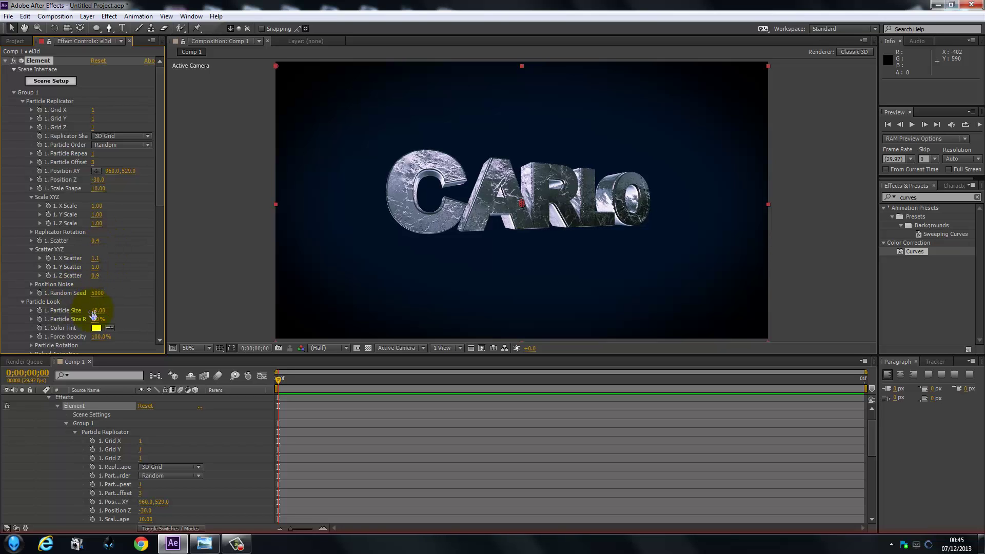
scroll(89, 271, down, 2)
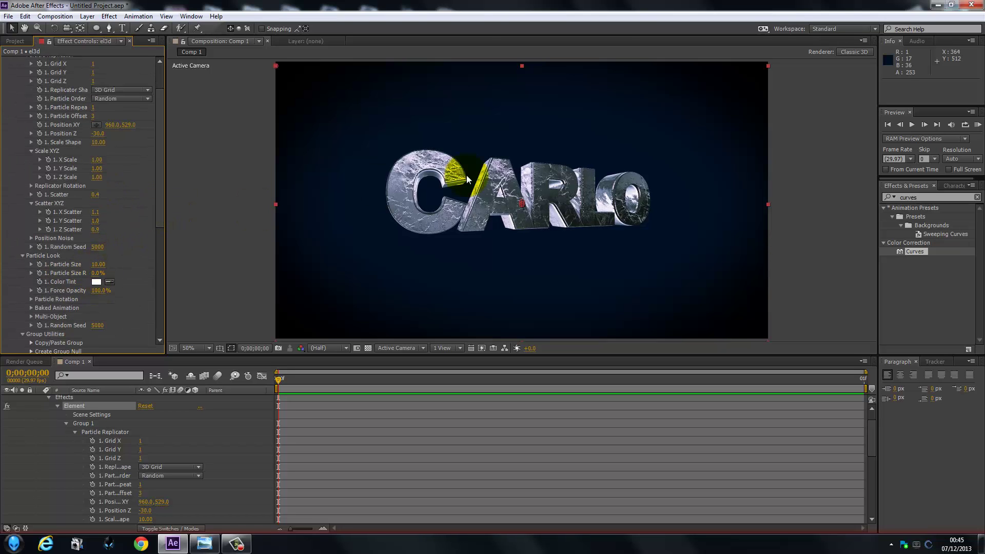
drag(488, 198, 490, 198)
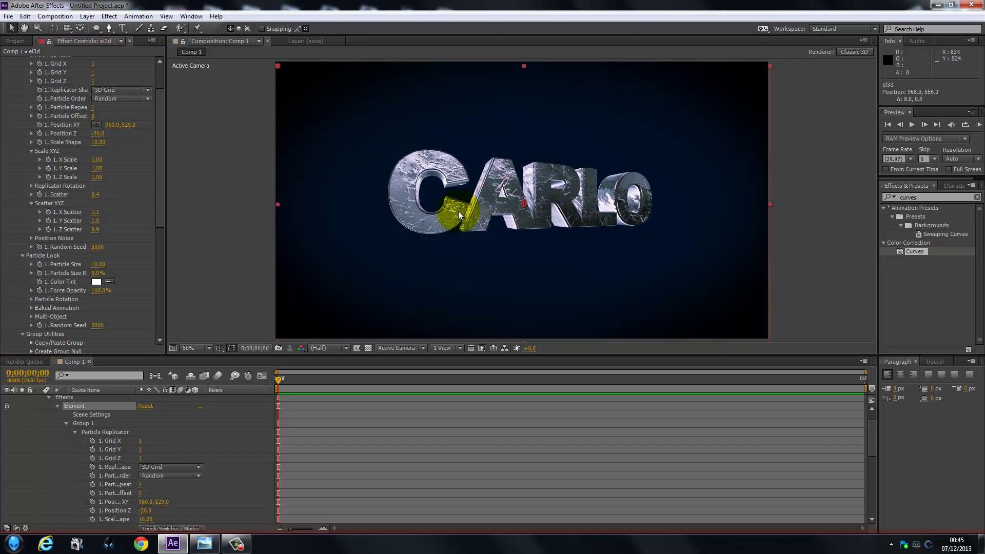
- Orbit Camera 1 slightly to a position of about 757, 585, -346, and collapse the el3d layer's properties
click(50, 396)
click(90, 398)
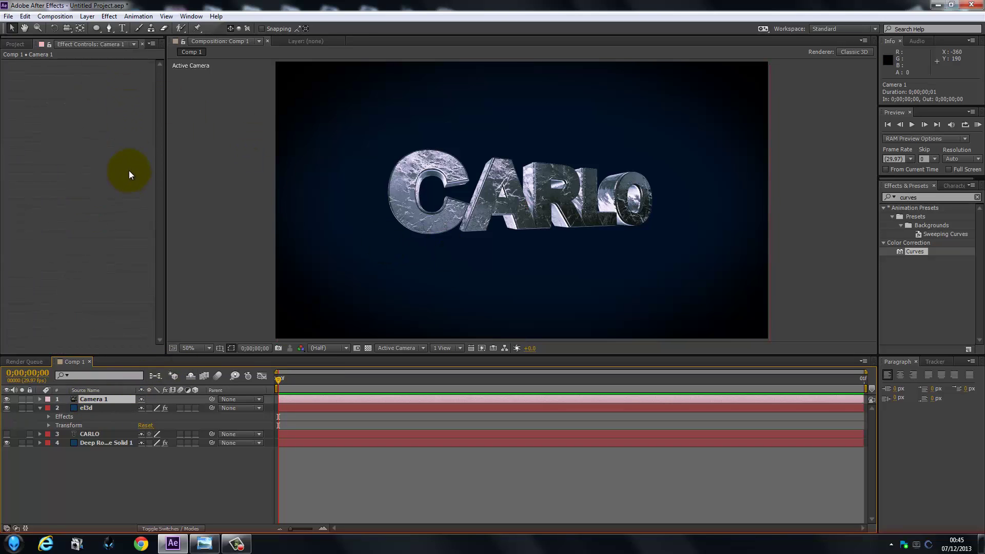
key(c)
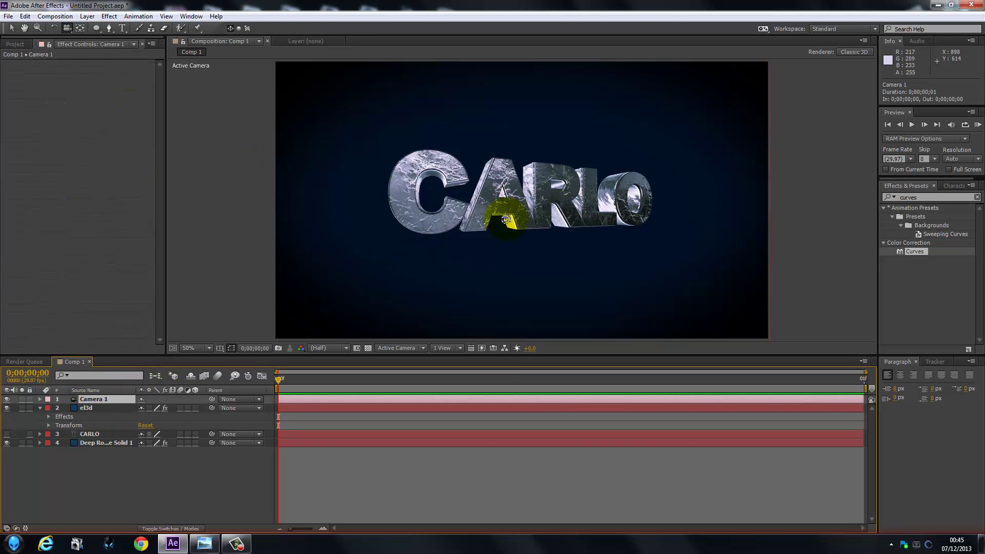
drag(505, 219, 507, 214)
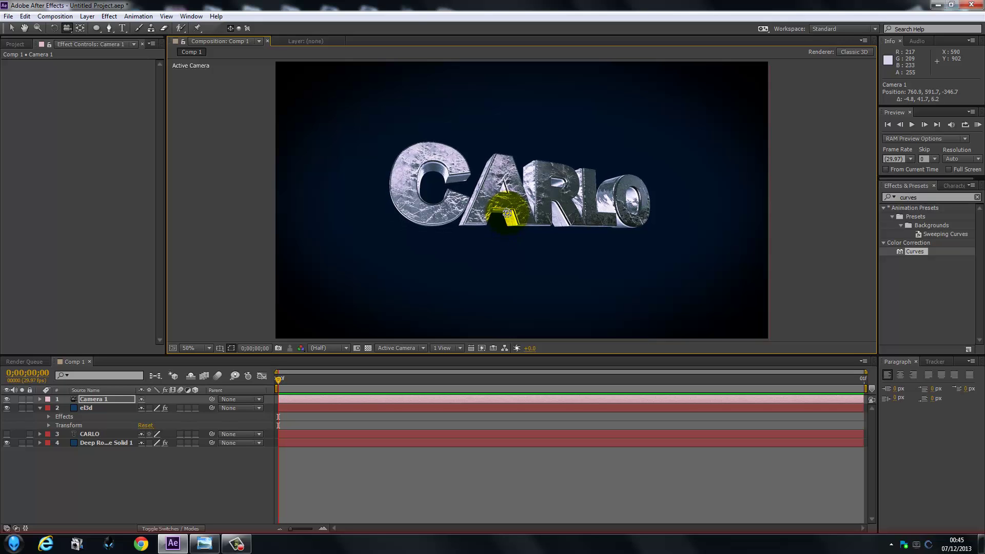
mouse_move(626, 209)
mouse_down()
mouse_move(534, 193)
mouse_move(446, 219)
mouse_move(620, 204)
mouse_up()
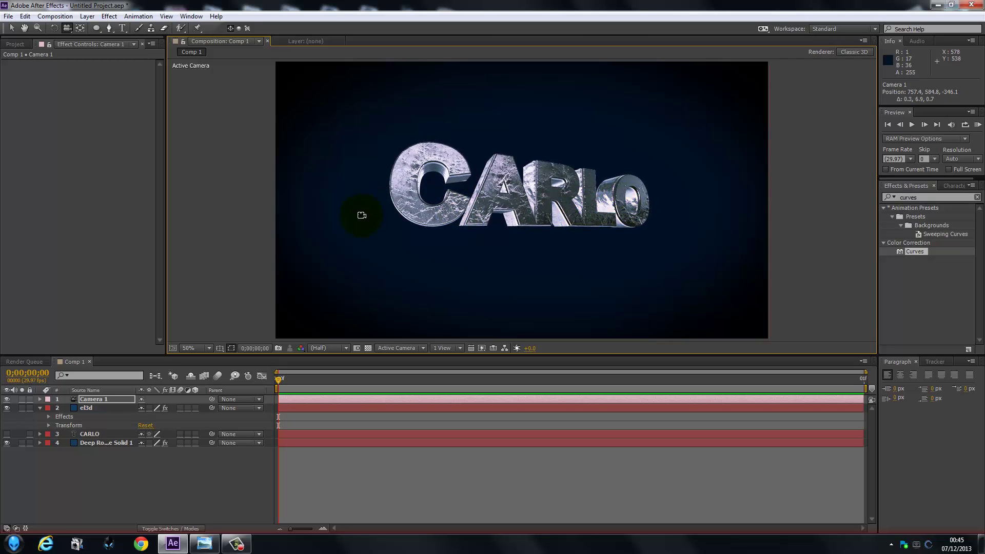
click(11, 29)
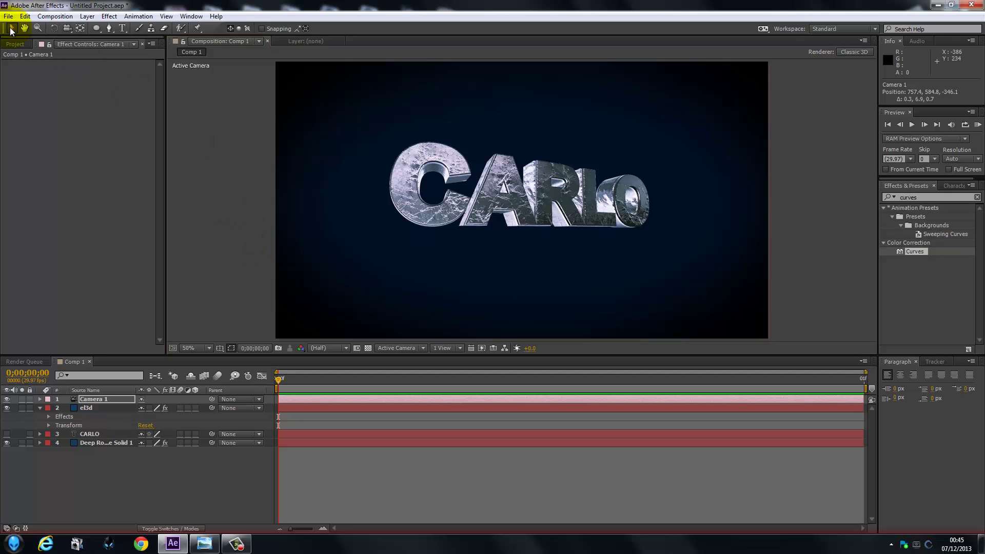
click(45, 417)
click(40, 408)
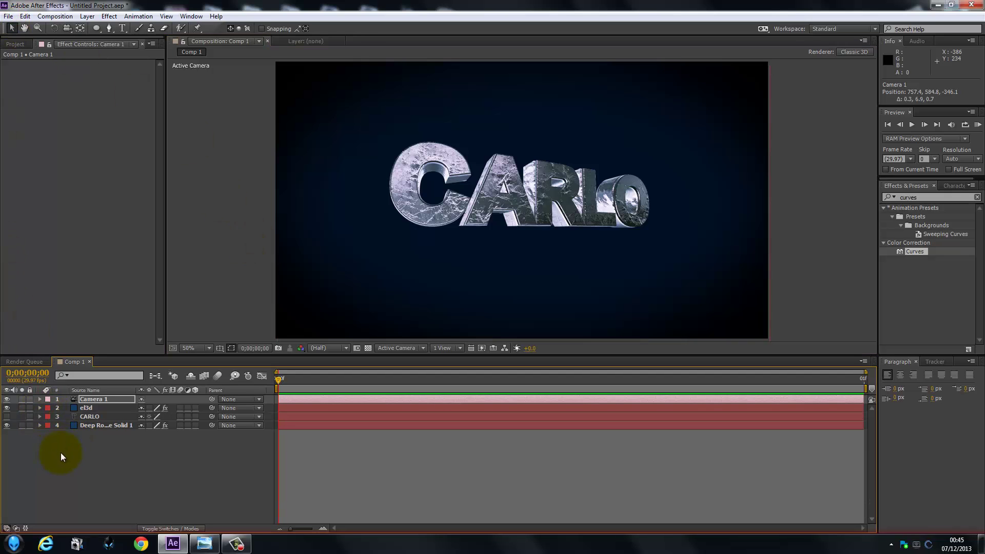
- Add a new 1920 × 1080 px deep royal blue solid above the other layers in Comp 1
right_click(60, 453)
mouse_move(133, 346)
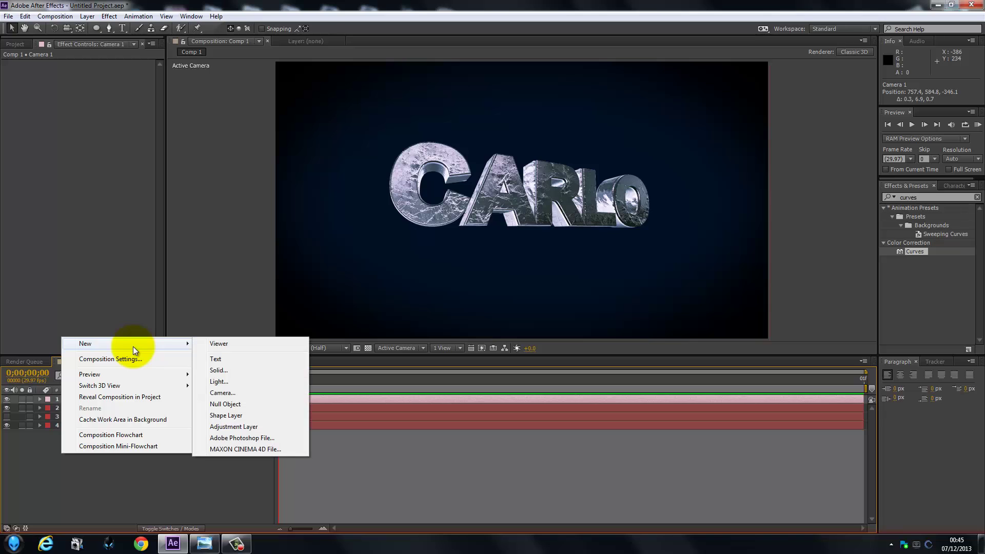
click(217, 370)
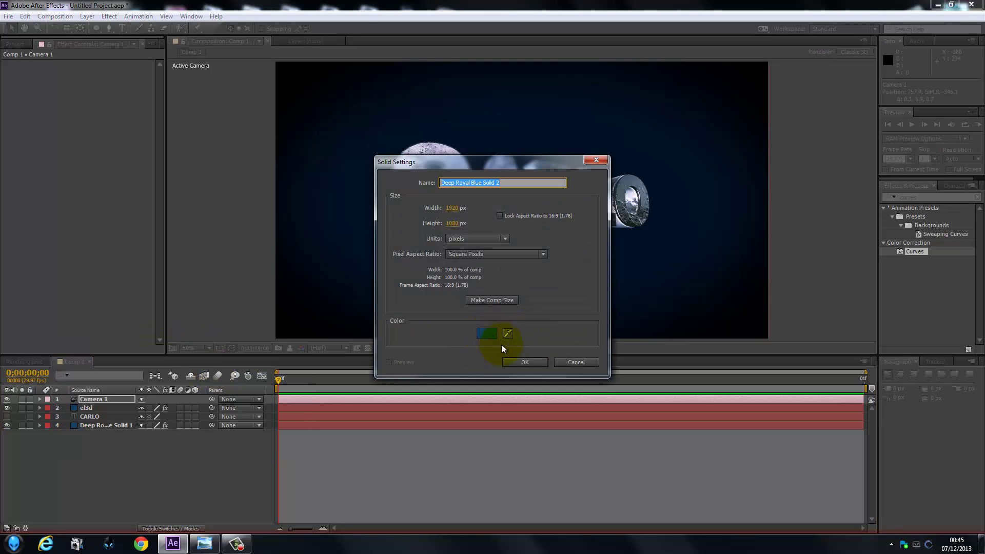
click(516, 362)
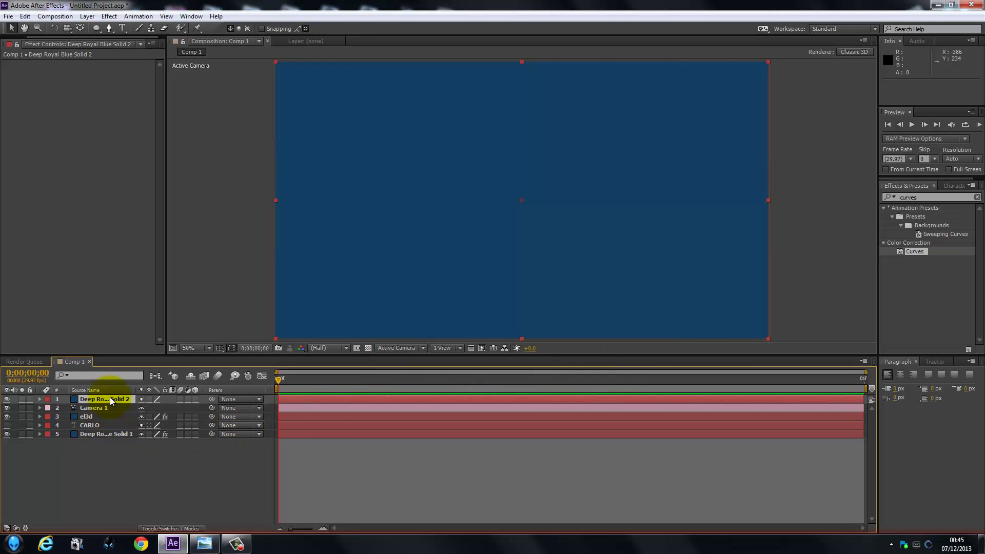
- Find the Optical Flares effect, apply it to the new blue solid, and open its options window
click(885, 198)
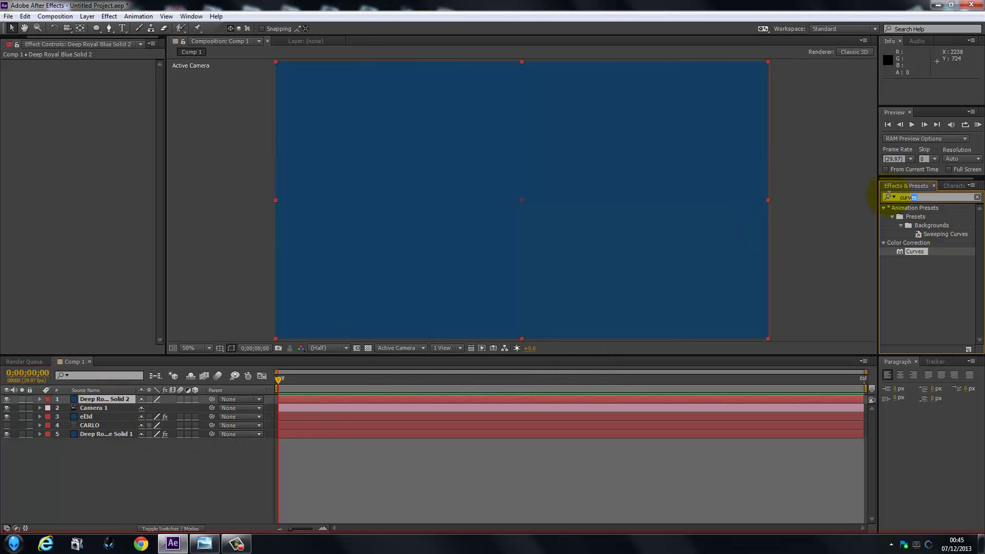
text(opt)
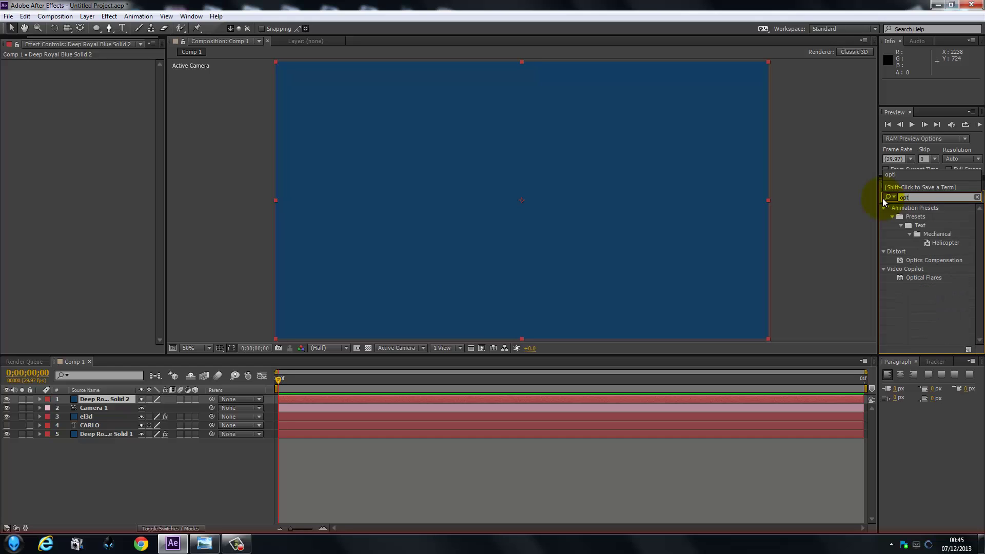
drag(916, 281, 118, 398)
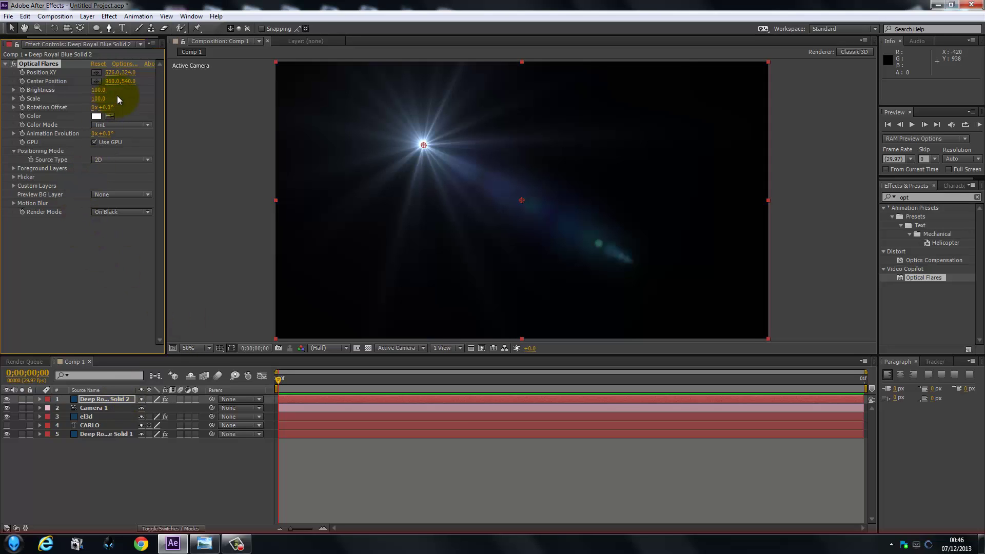
click(121, 64)
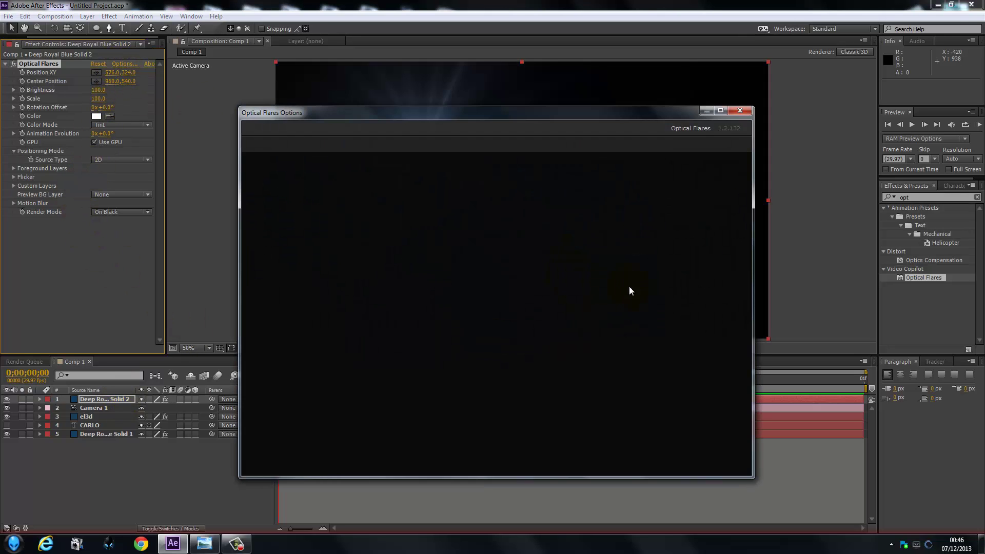
drag(534, 110, 440, 51)
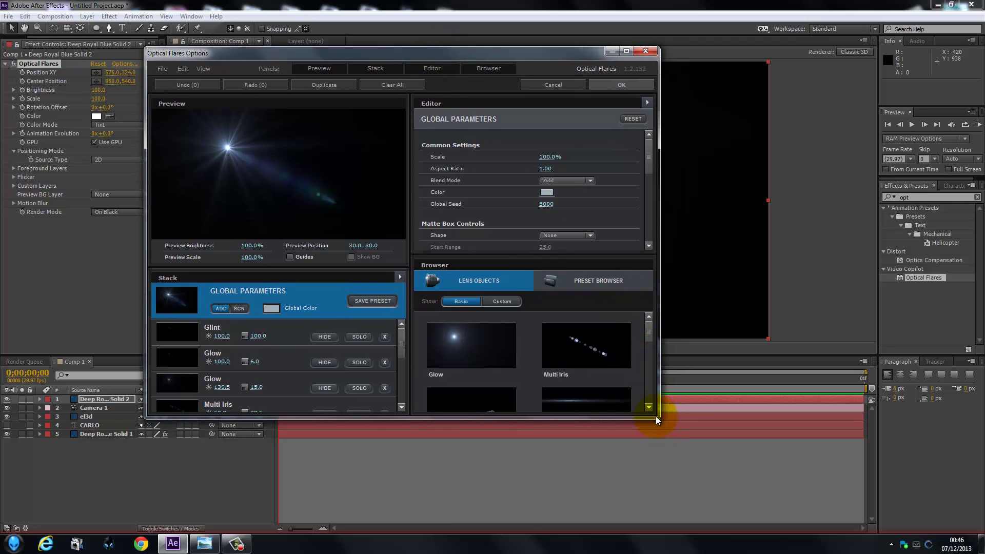
- Enlarge the options window, load the Mini-Anamorphic flare from the Pro Presets 2 folder and accept it
drag(656, 417, 779, 484)
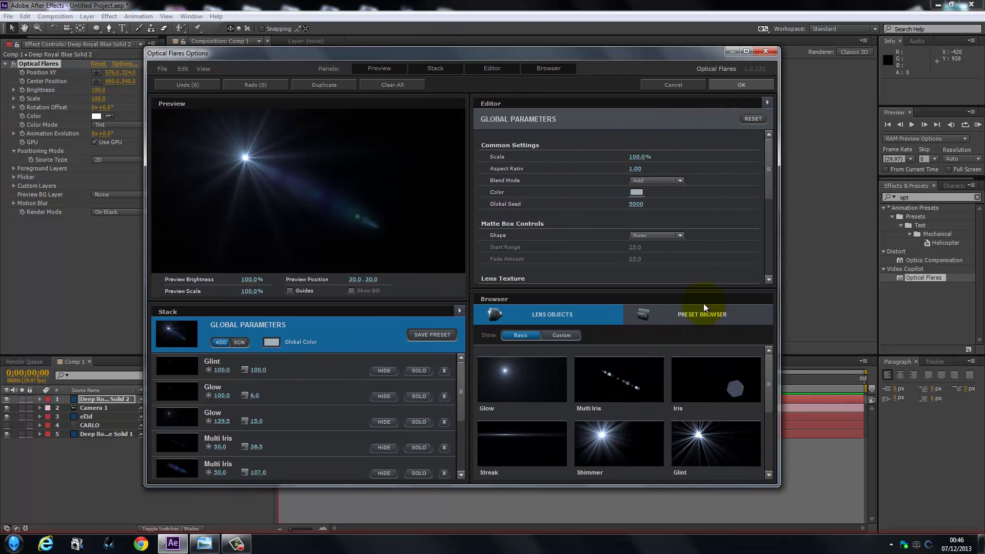
click(701, 312)
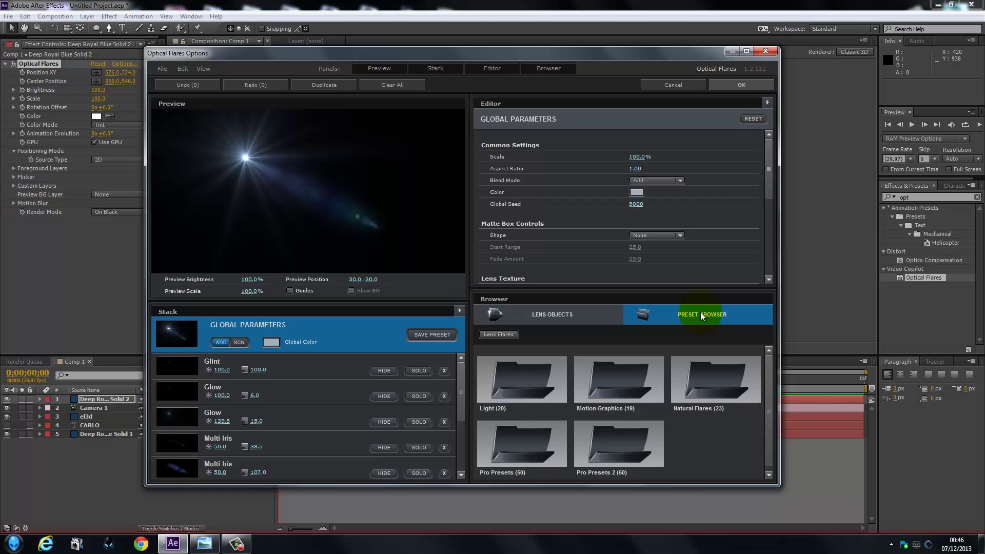
click(621, 431)
click(620, 431)
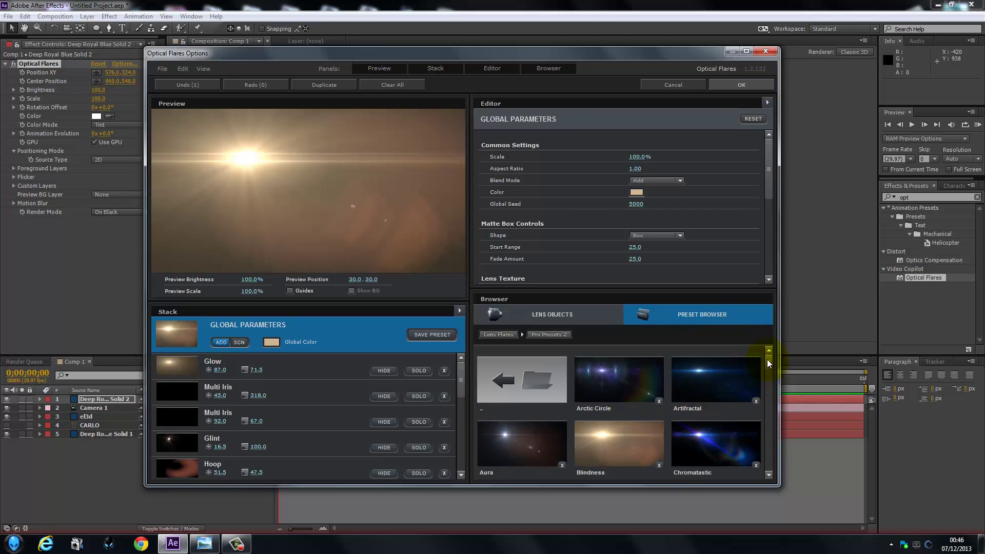
drag(767, 359, 765, 396)
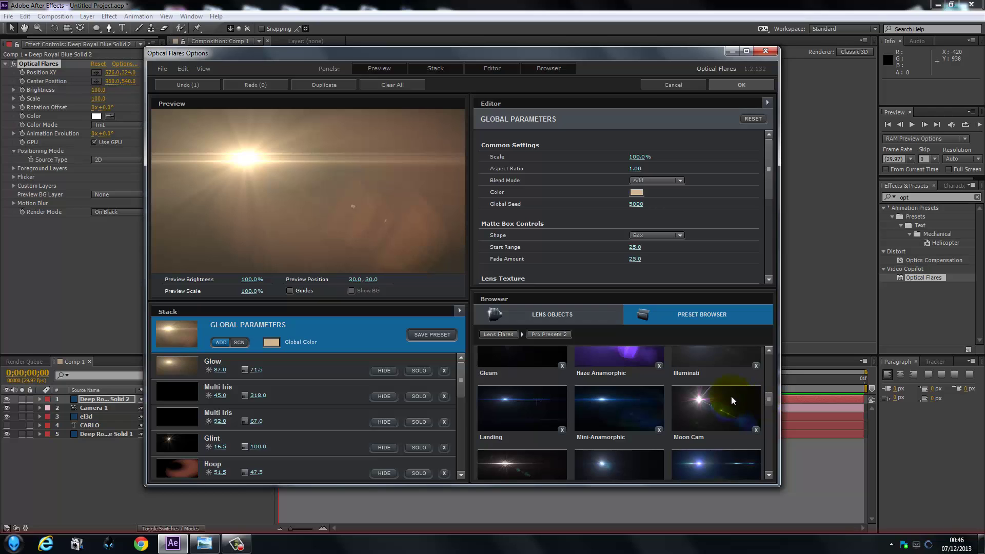
click(613, 399)
click(612, 399)
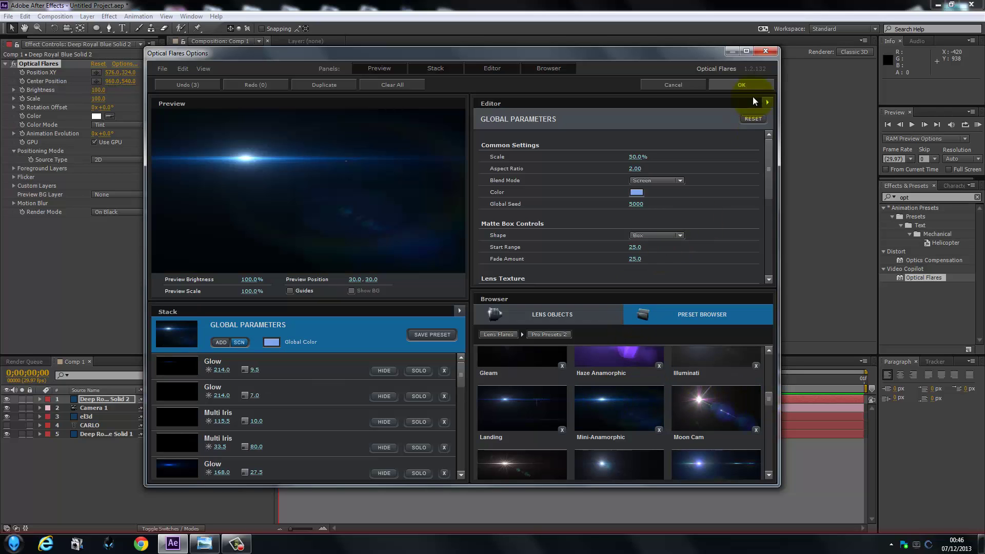
click(739, 84)
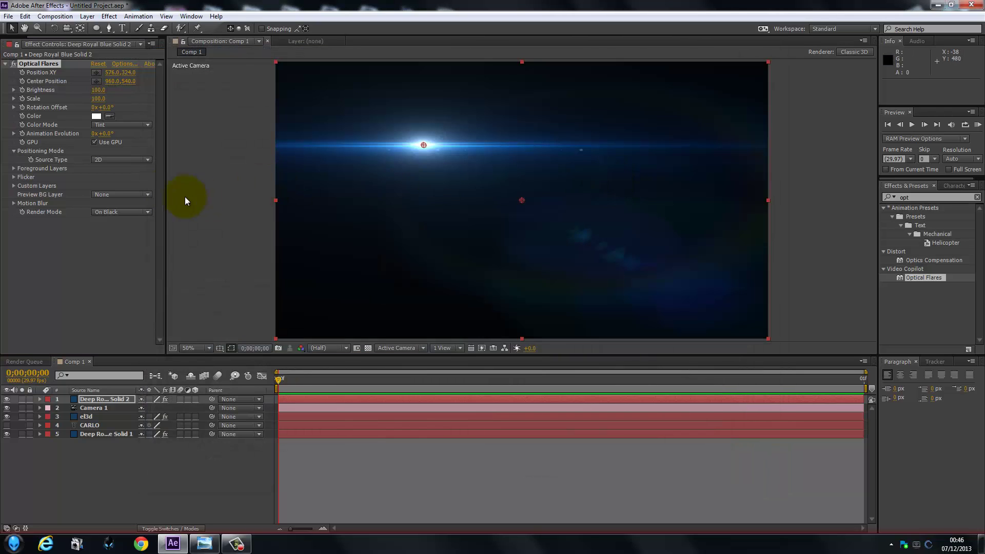
- Set the blending mode of the top blue flare solid to Add
click(40, 399)
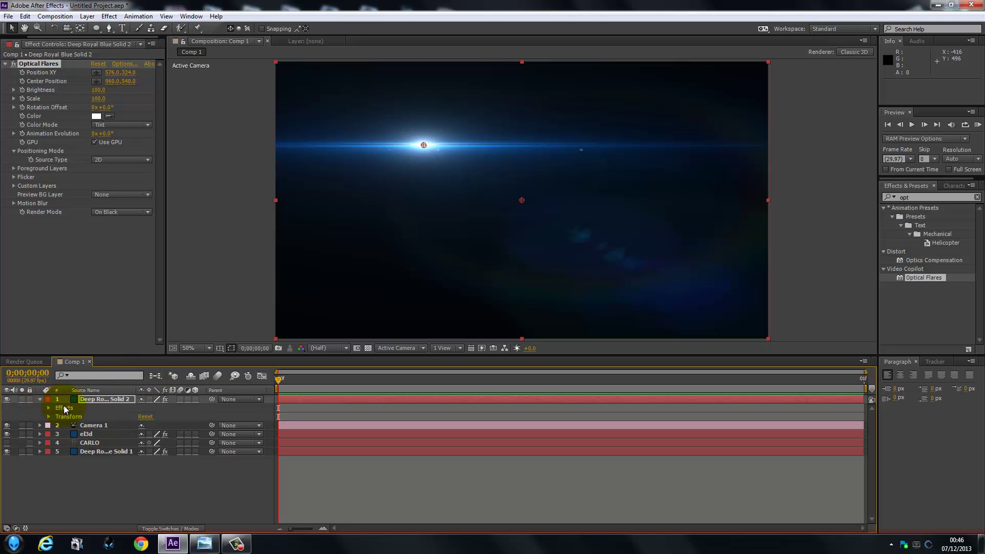
right_click(102, 401)
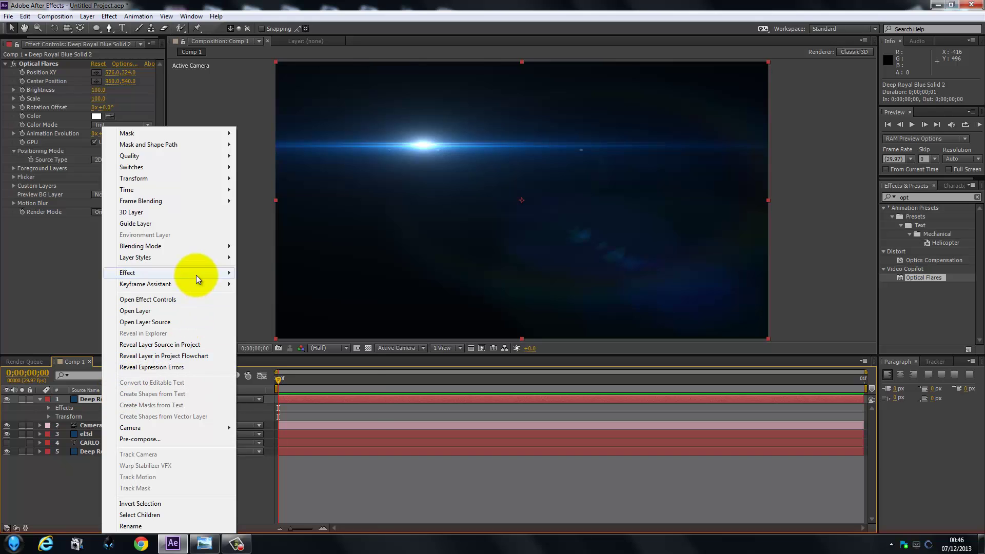
mouse_move(196, 277)
mouse_move(202, 248)
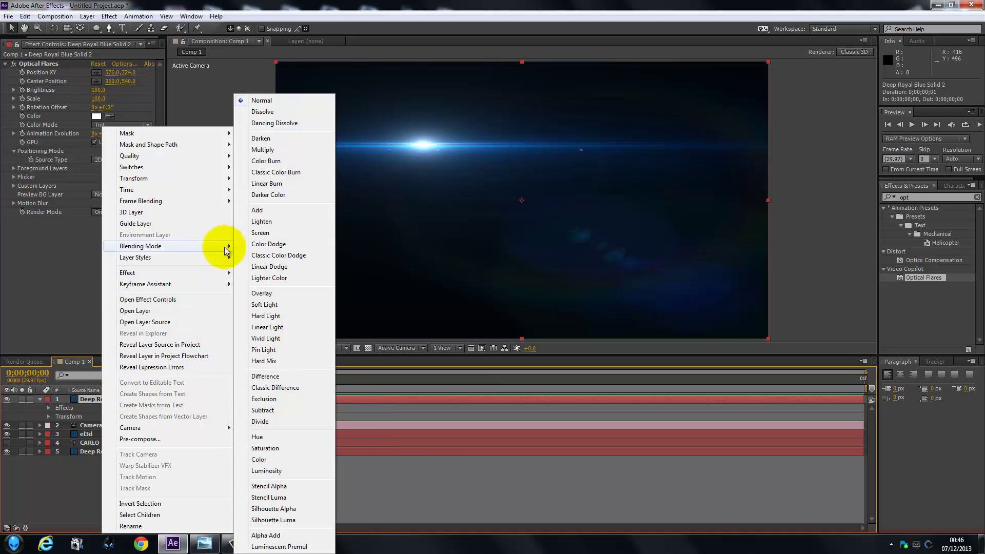
click(258, 210)
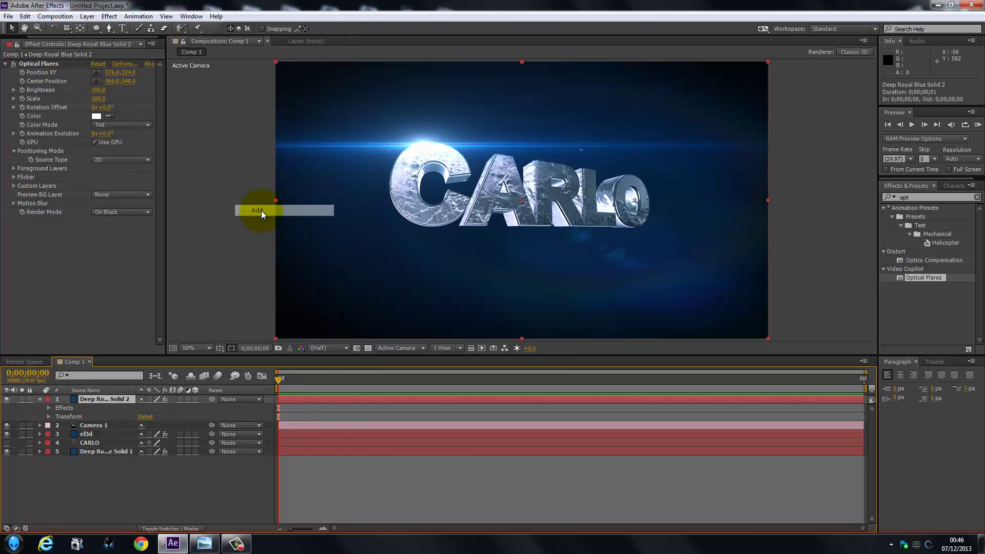
- Reposition the flare onto the top edge of the letter C, at about 570, 320
click(425, 146)
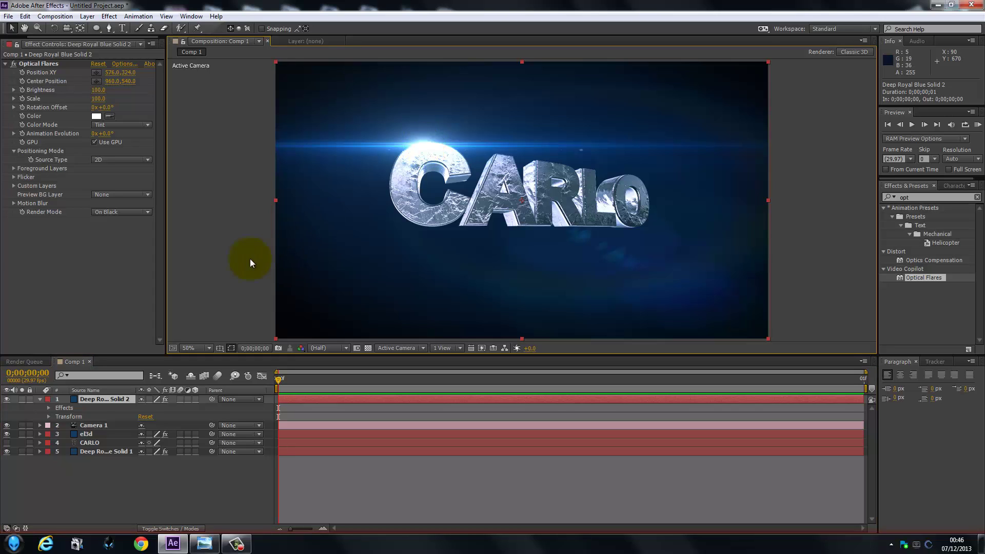
click(48, 408)
click(94, 415)
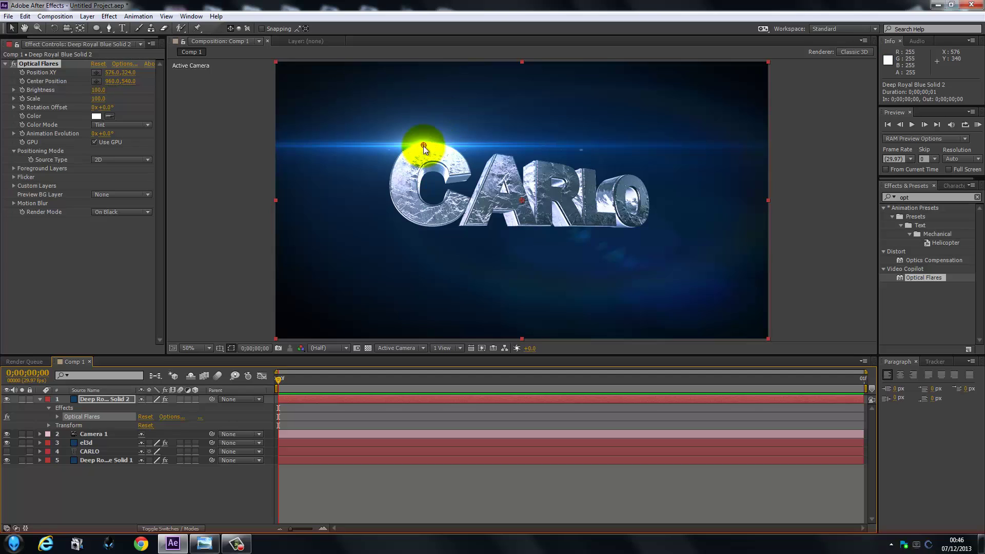
drag(423, 146, 421, 140)
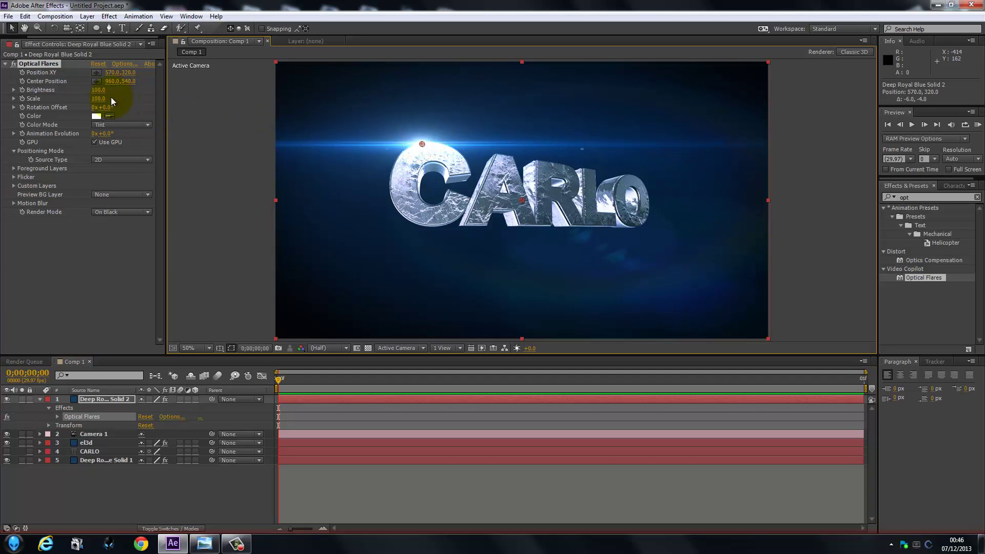
- Set the Optical Flares Brightness to 50
drag(98, 90, 97, 91)
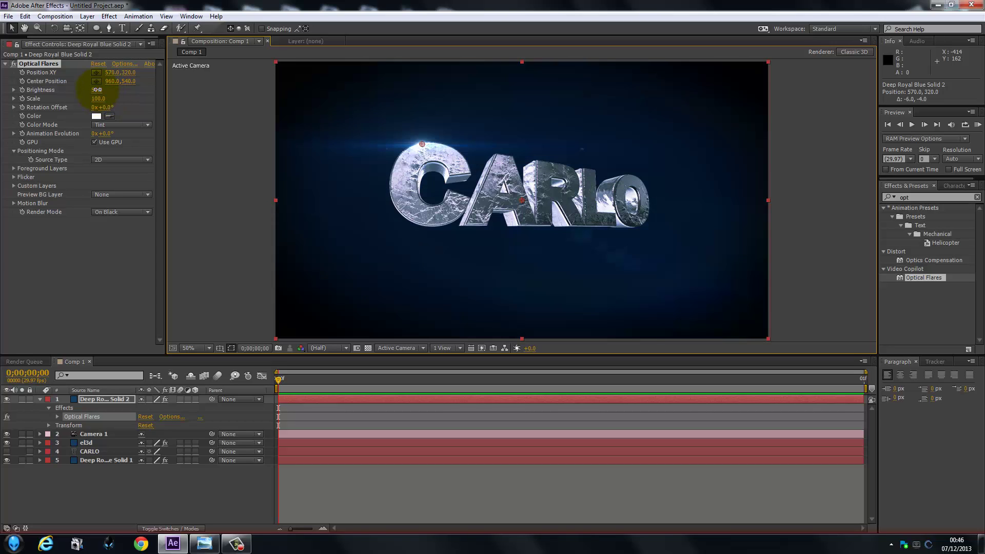
click(98, 90)
click(97, 91)
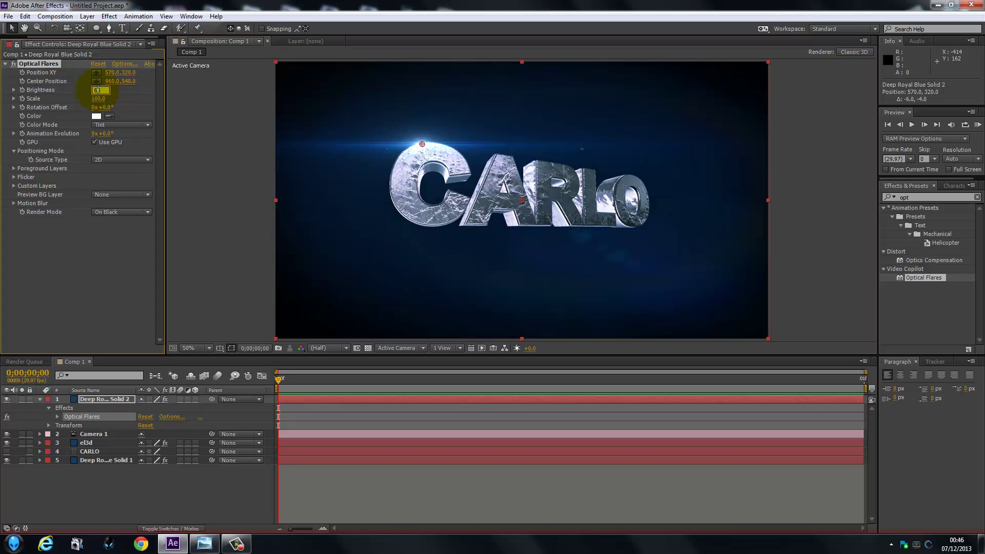
key(BackSpace)
key(BackSpace)
text(50)
key(Return)
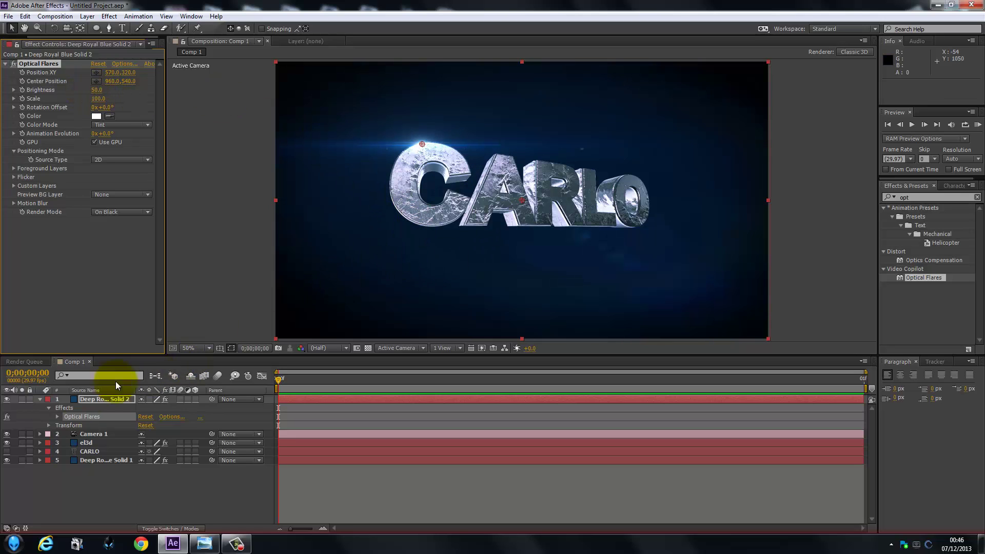
- Collapse the flare solid's properties and duplicate that layer
click(40, 400)
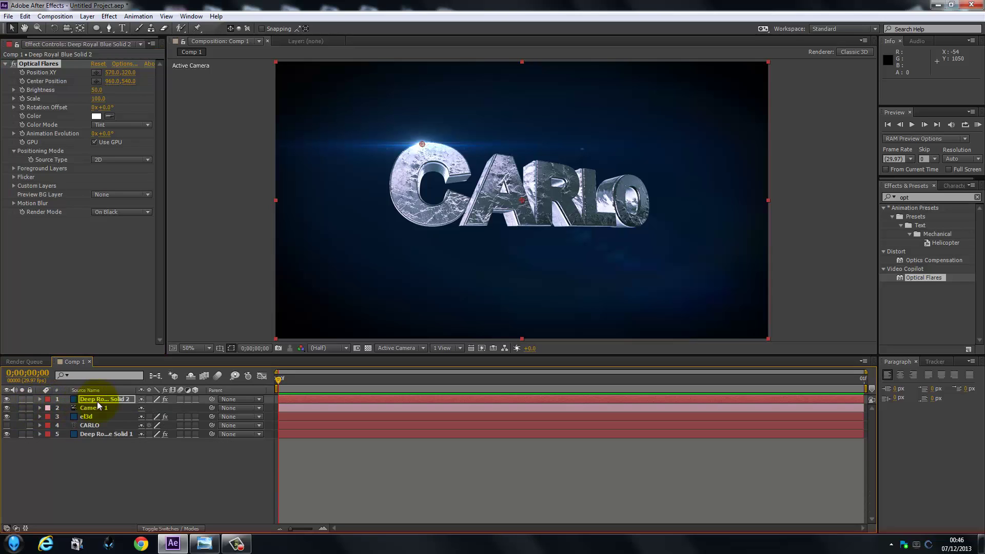
click(100, 401)
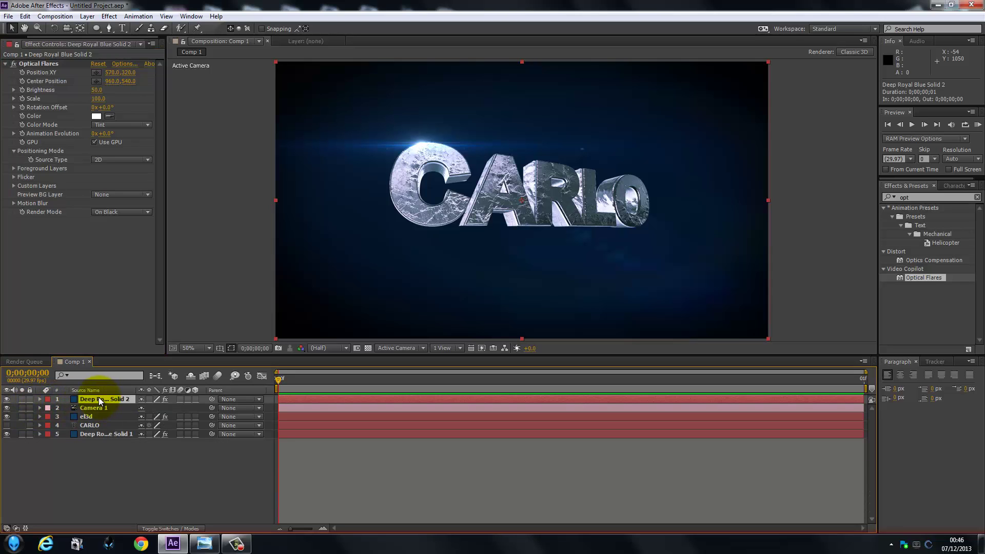
key(ctrl+d)
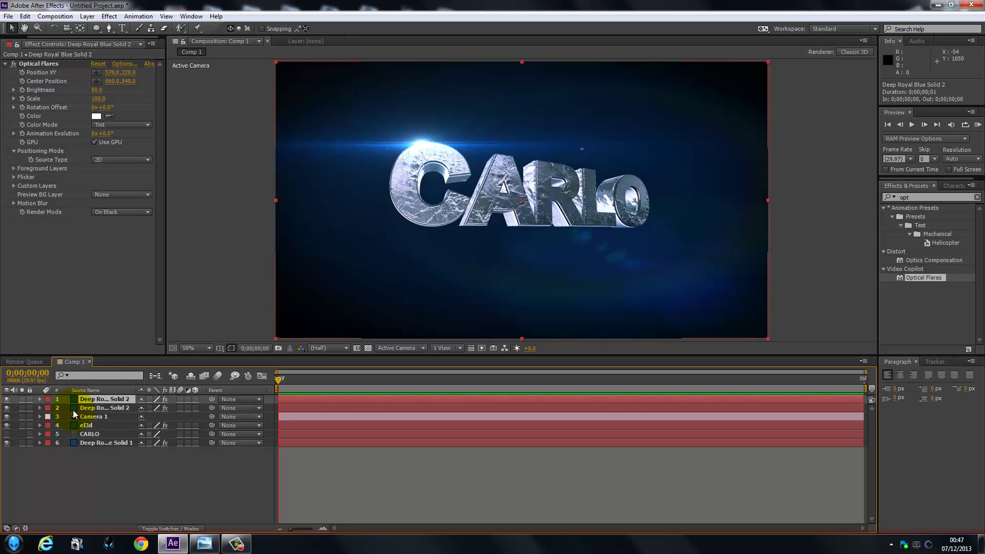
- Move the flare of the second layer to the lower edge of the letter O, at about 1386, 646
click(41, 408)
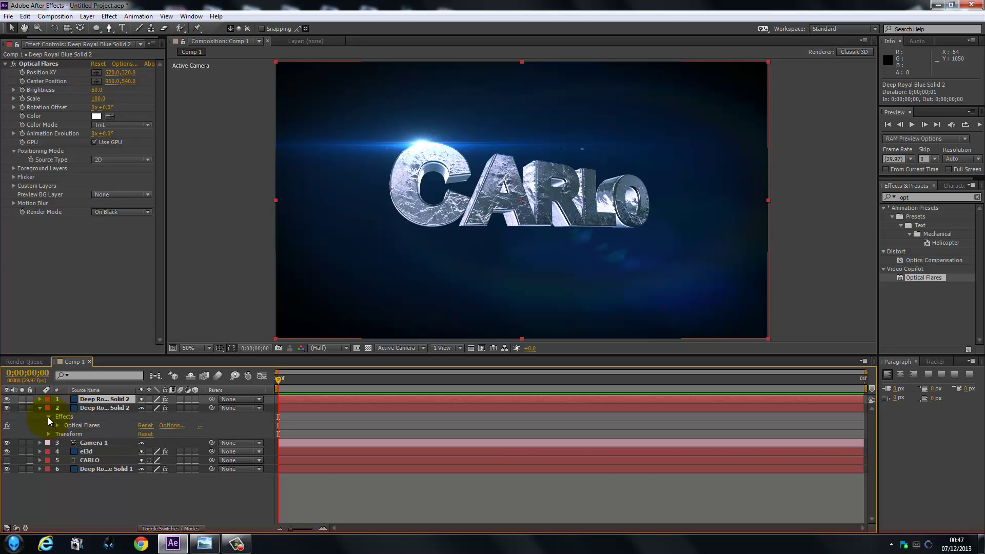
click(48, 416)
click(48, 417)
click(71, 424)
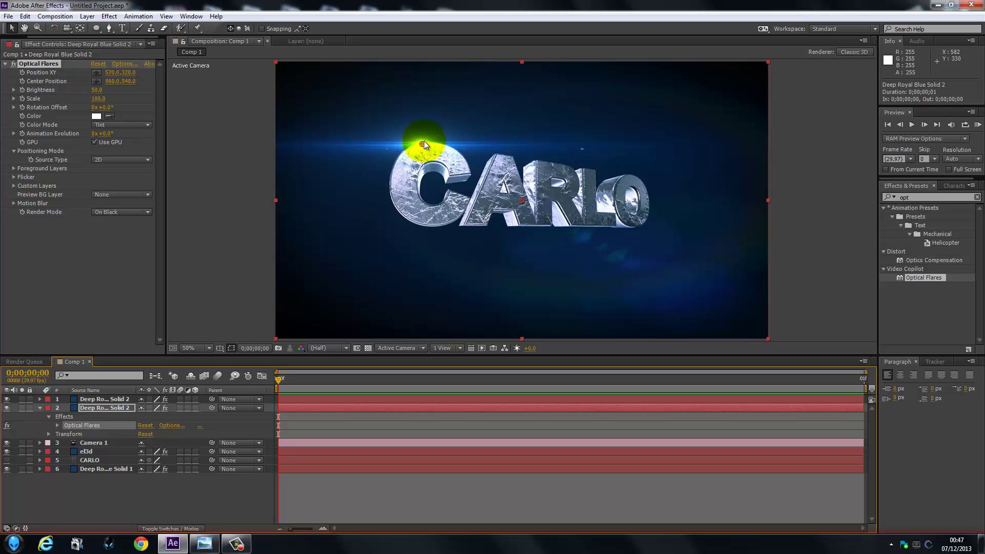
drag(420, 143, 627, 228)
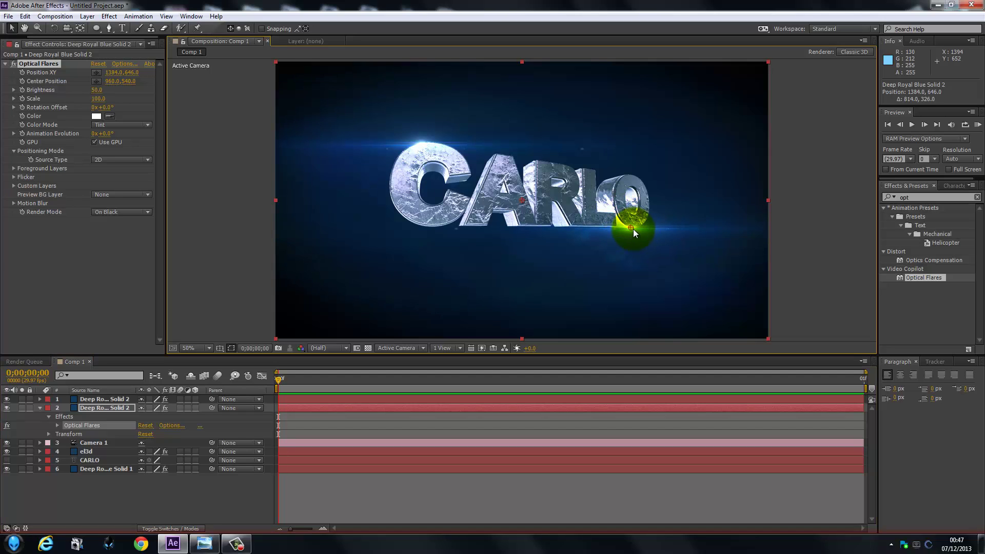
drag(631, 229, 632, 229)
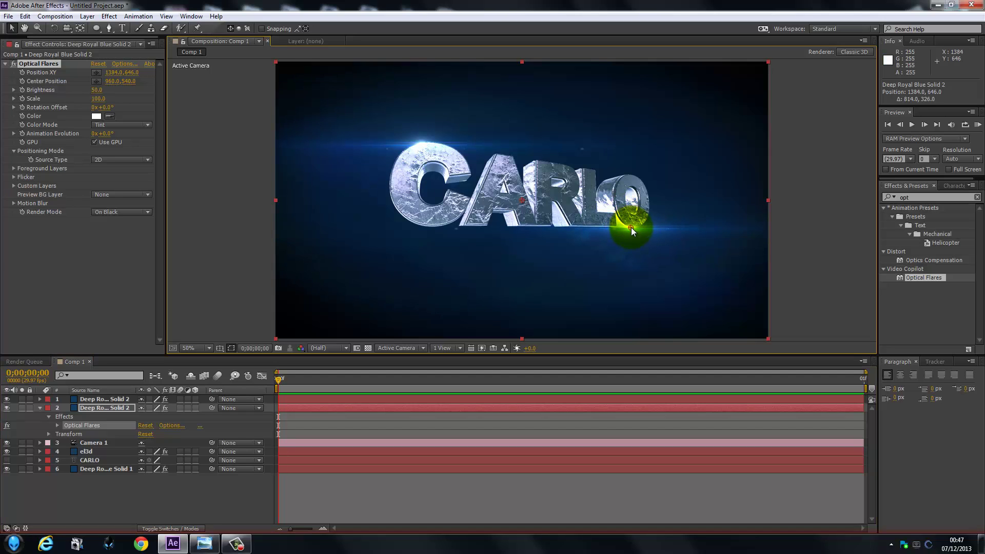
- Set the second flare's Brightness to 40, then collapse its layer properties and effect settings
click(97, 91)
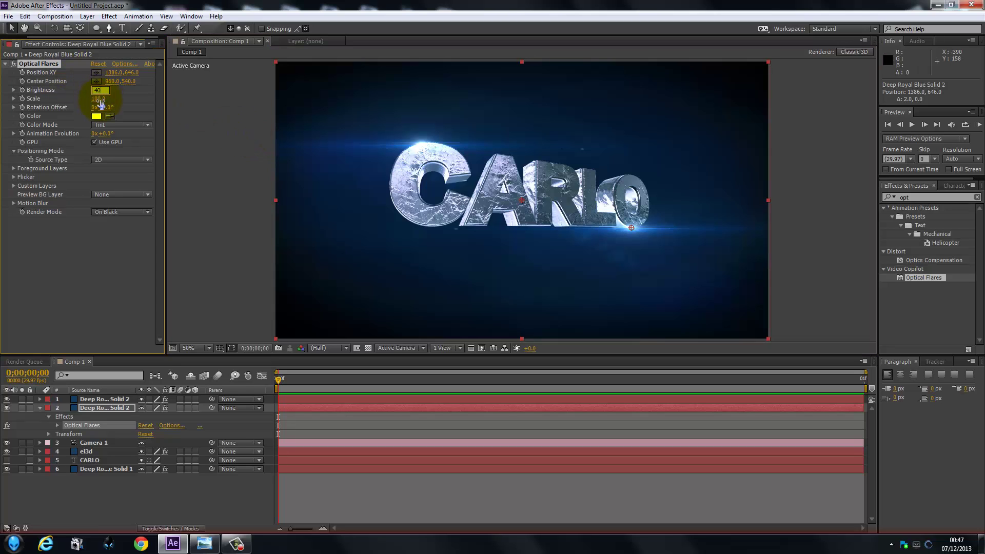
key(Return)
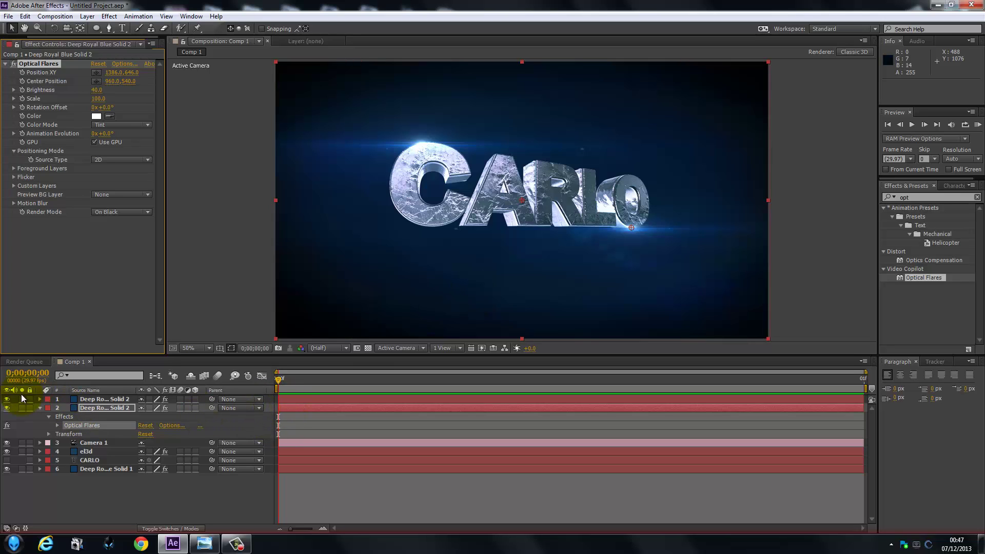
click(40, 407)
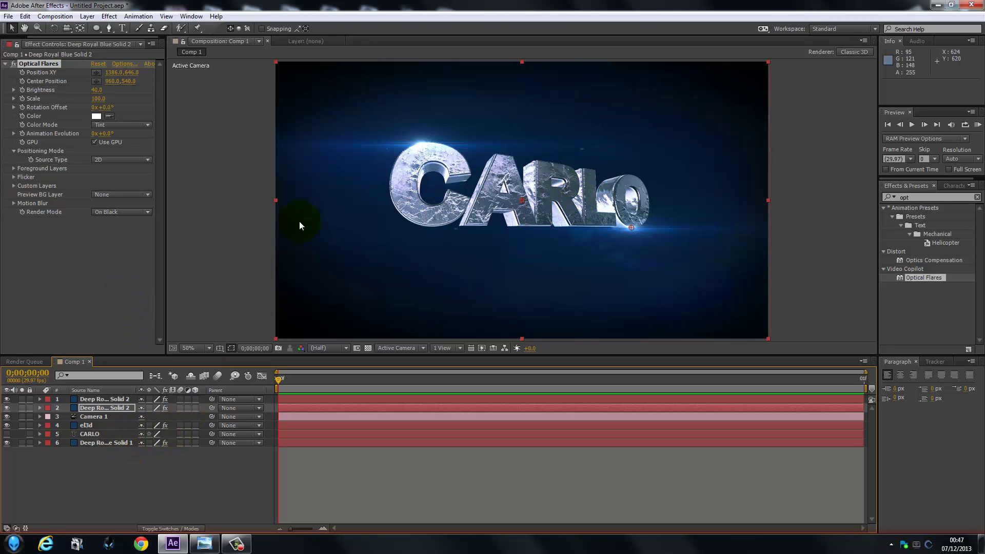
click(5, 64)
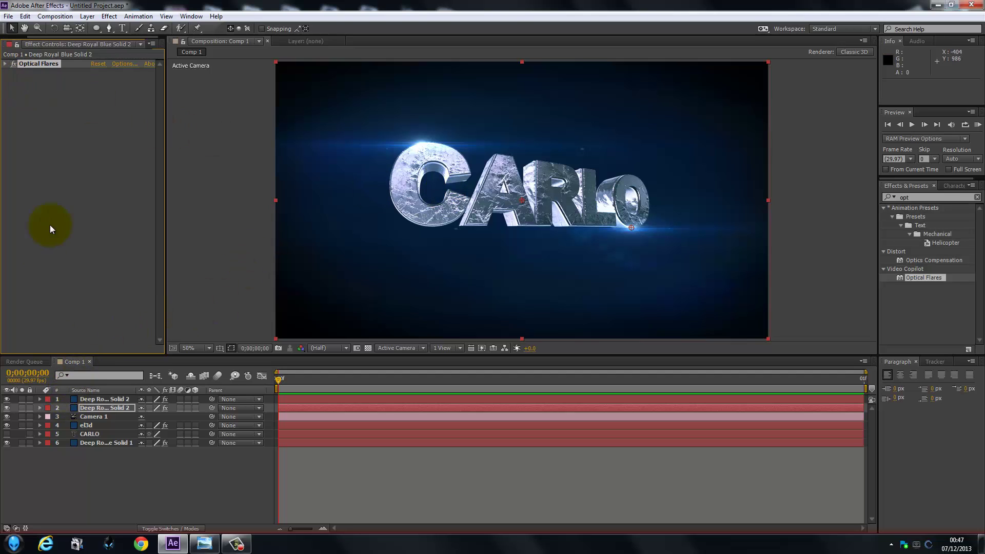
- In the el3d layer's Group 1 Particle Rotation, set X Rotation to -2° and Y Rotation to 2°
click(86, 426)
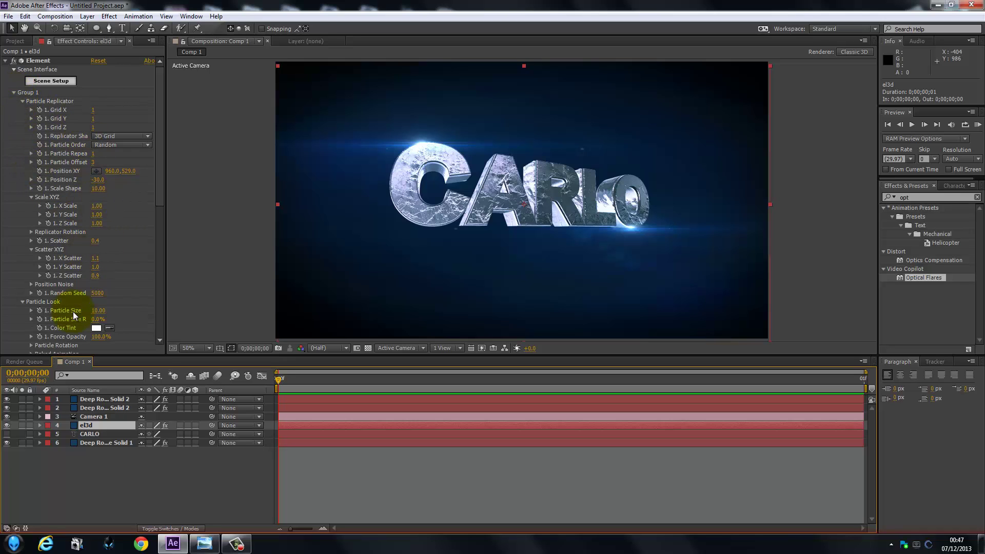
drag(161, 196, 161, 243)
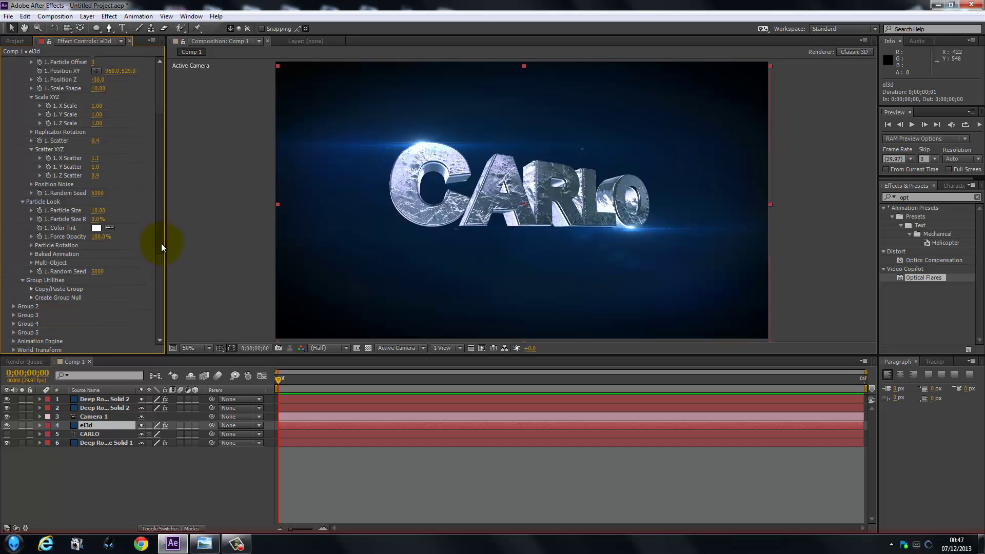
click(31, 245)
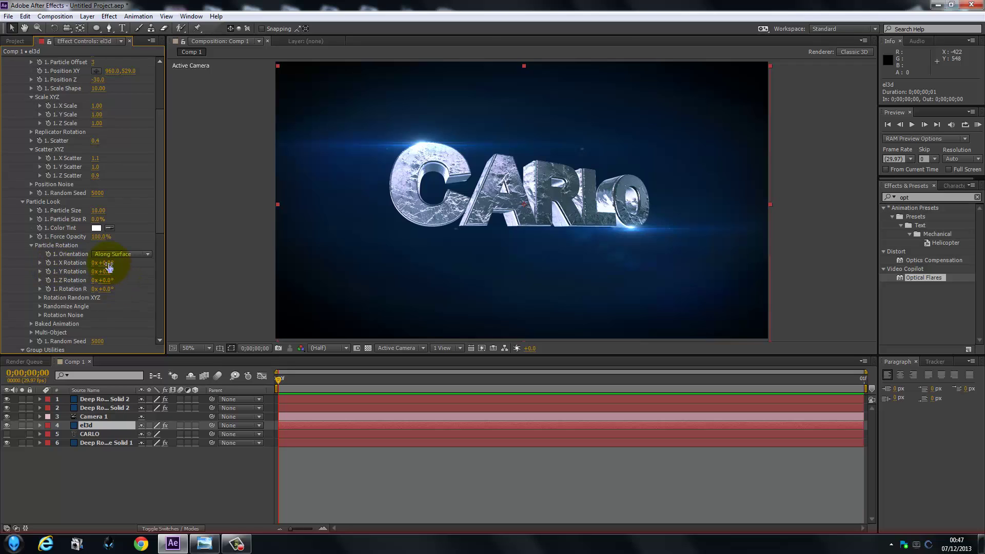
drag(109, 267, 105, 271)
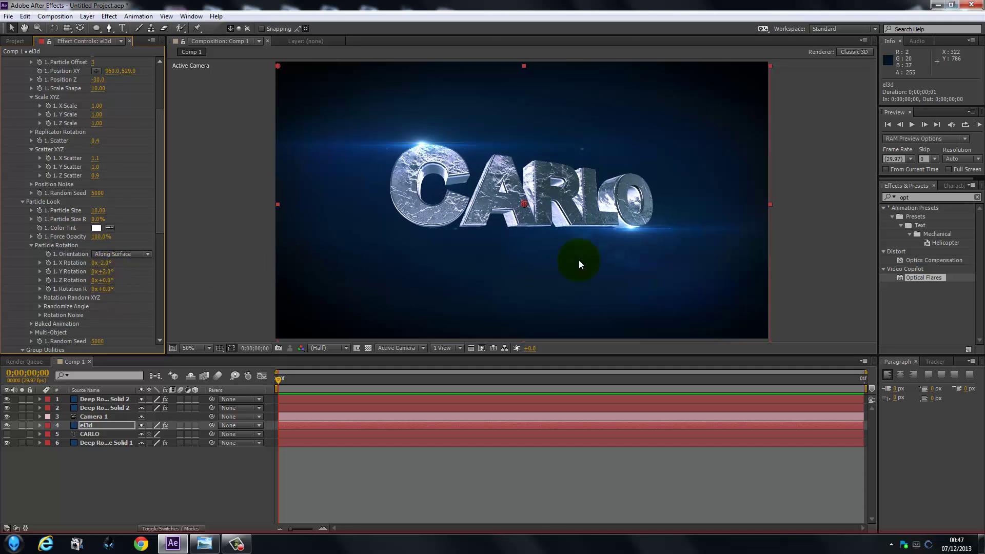
- Set Group 1's Particle Order to Forward and deselect the el3d layer
scroll(157, 201, up, 5)
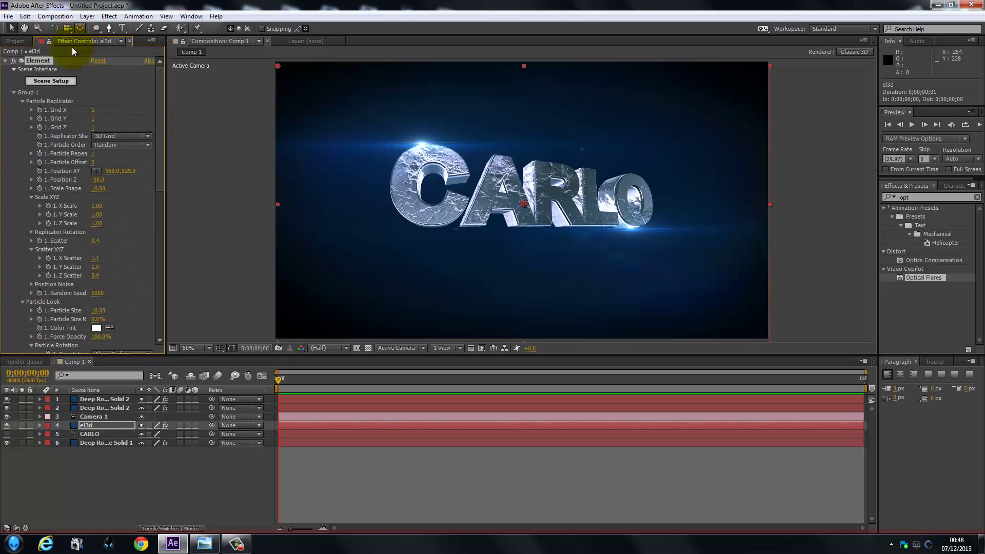
click(115, 144)
click(119, 154)
click(81, 455)
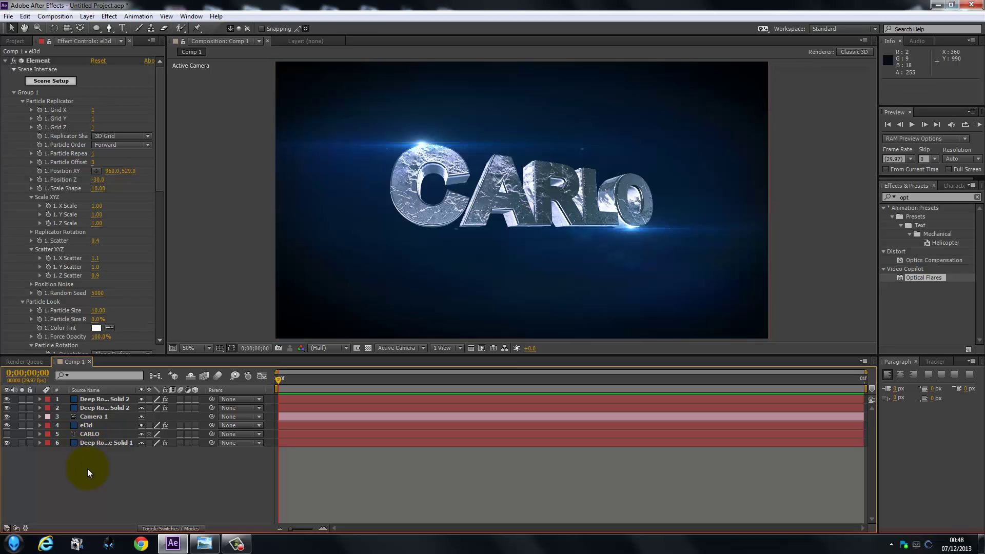
- Apply the Curves effect to the top flare layer and bend its RGB curve to darken the midtones and lift the highlights
drag(87, 468, 119, 389)
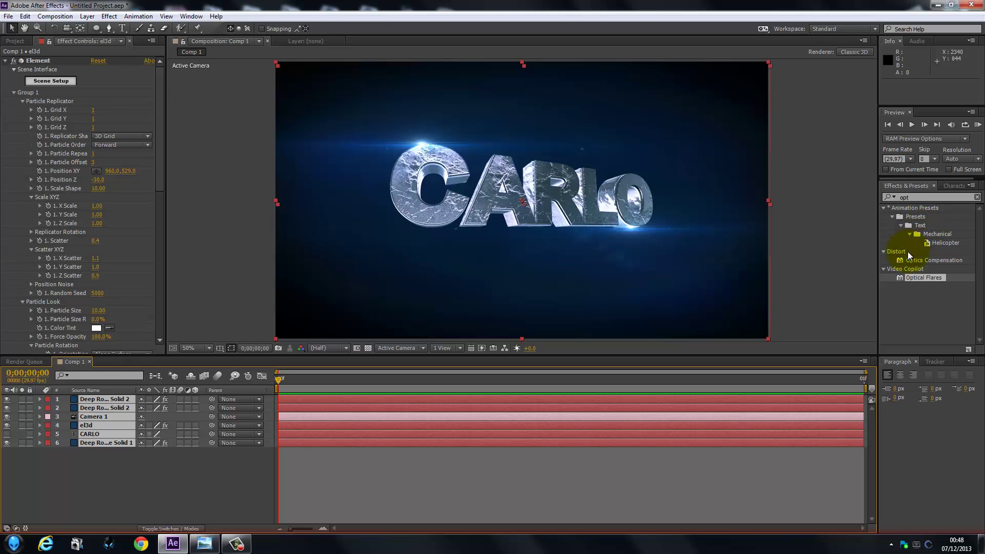
click(910, 198)
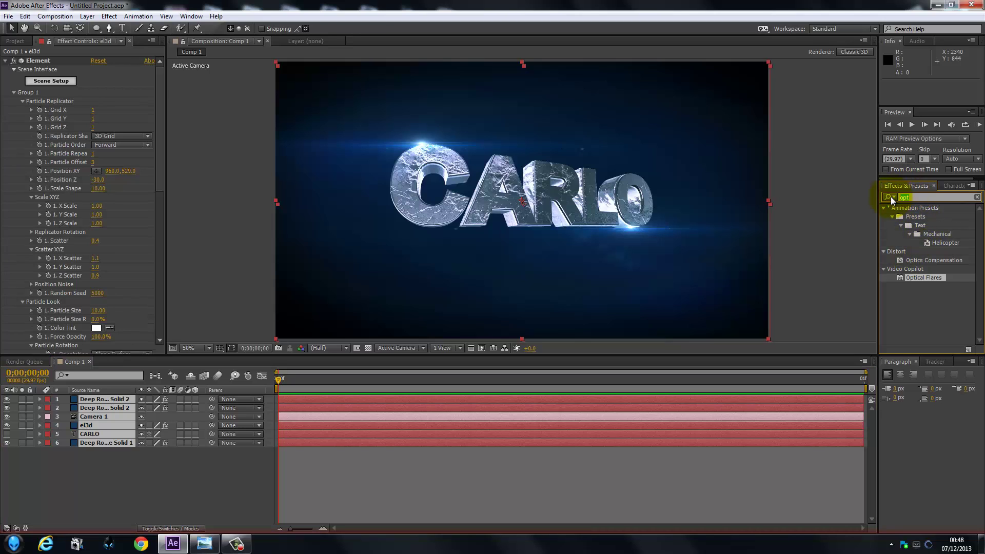
text(curv)
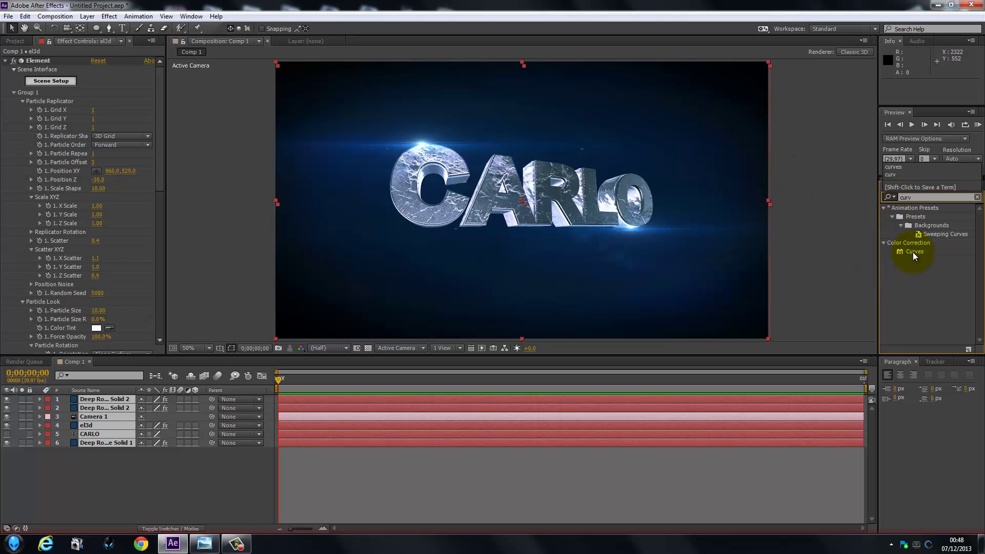
drag(913, 252, 605, 257)
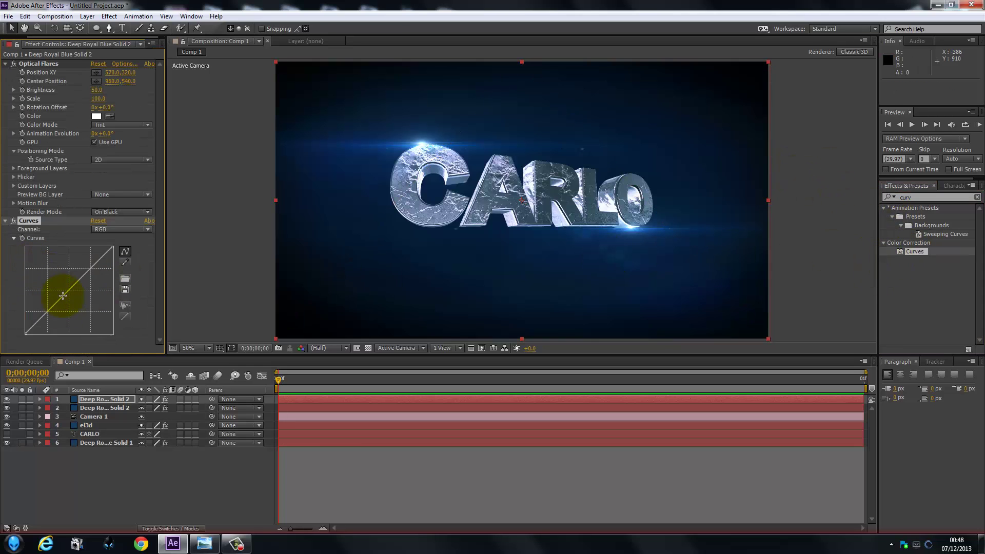
drag(61, 296, 80, 288)
- On the Deep Royal Blue Solid 1 background layer, reshape the Blue channel curve with slightly lowered midtones and highlights
ctrl+click(102, 408)
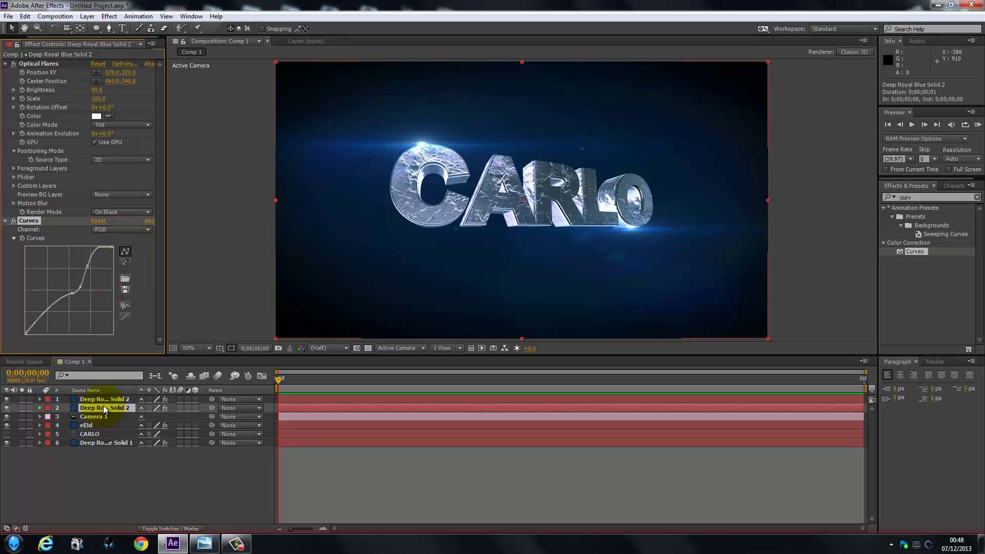
click(95, 431)
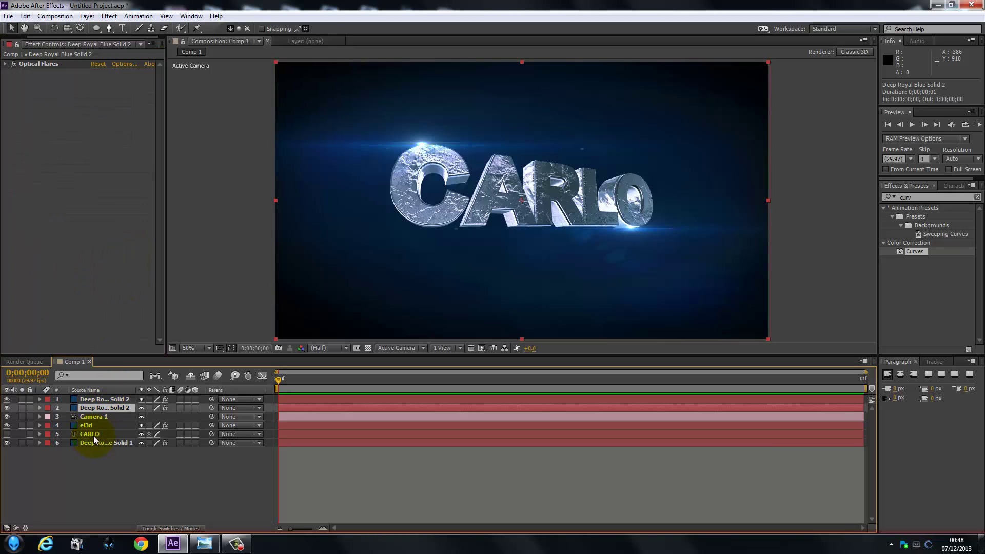
click(93, 442)
drag(43, 157, 61, 147)
drag(99, 116, 97, 112)
drag(65, 143, 64, 144)
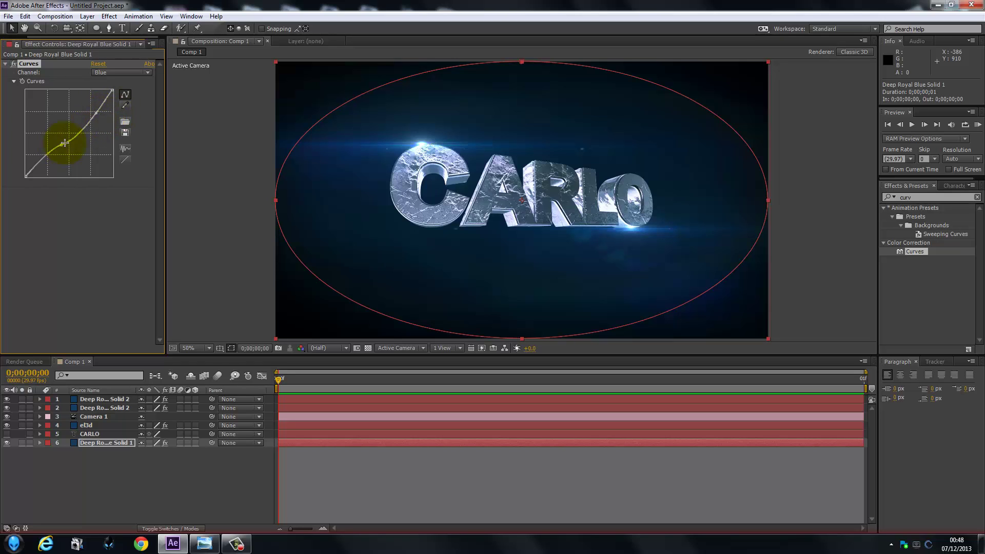
- Orbit Camera 1 slightly around the title, to a position of about 772, 550, -356
drag(79, 454, 93, 416)
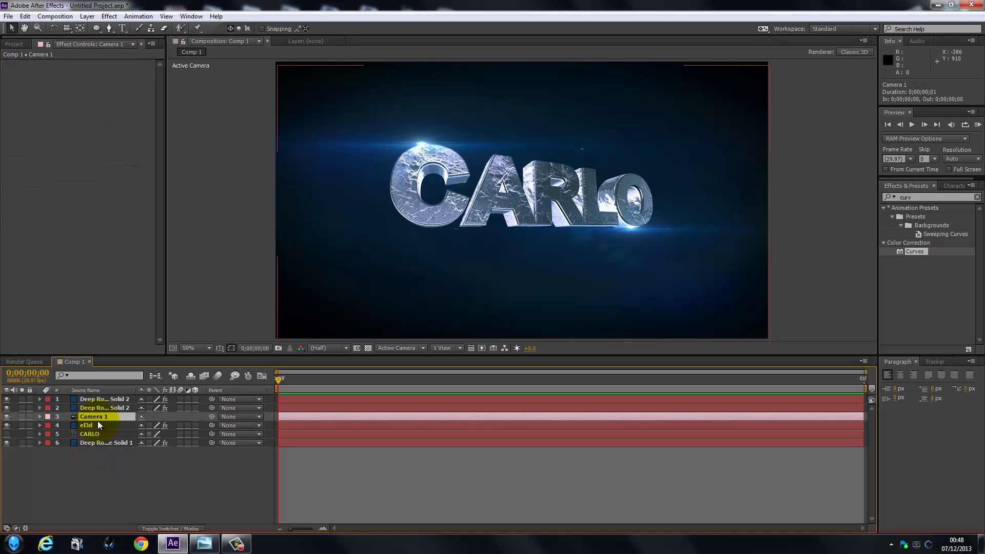
key(c)
click(197, 430)
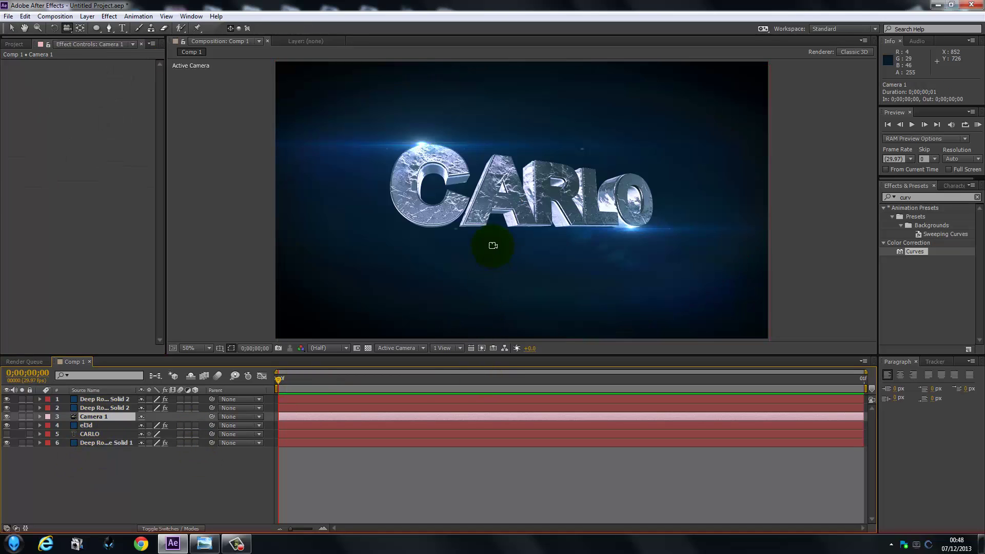
drag(523, 210, 544, 203)
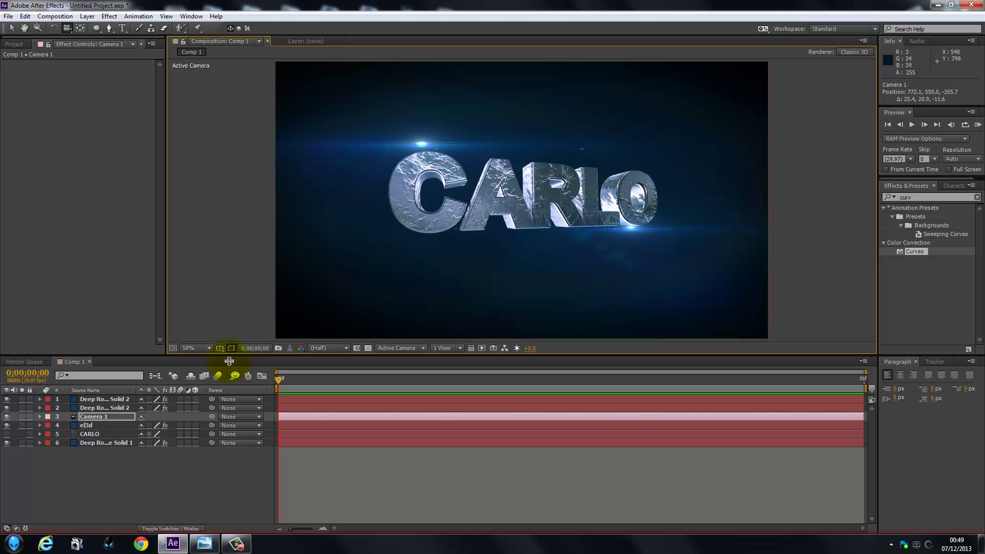
- Move the second layer's flare back onto the lower edge of the letter O, at about 1414, 634
click(121, 405)
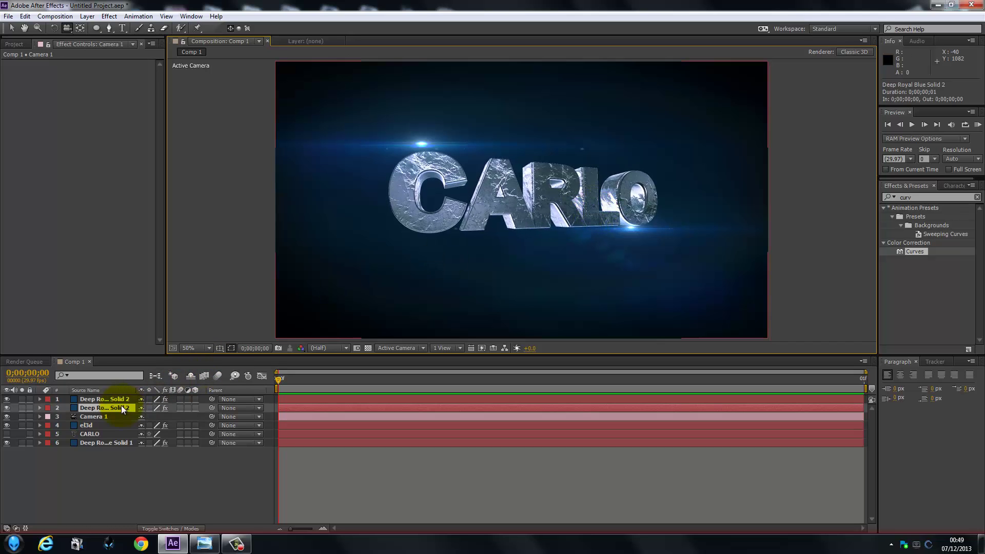
click(40, 408)
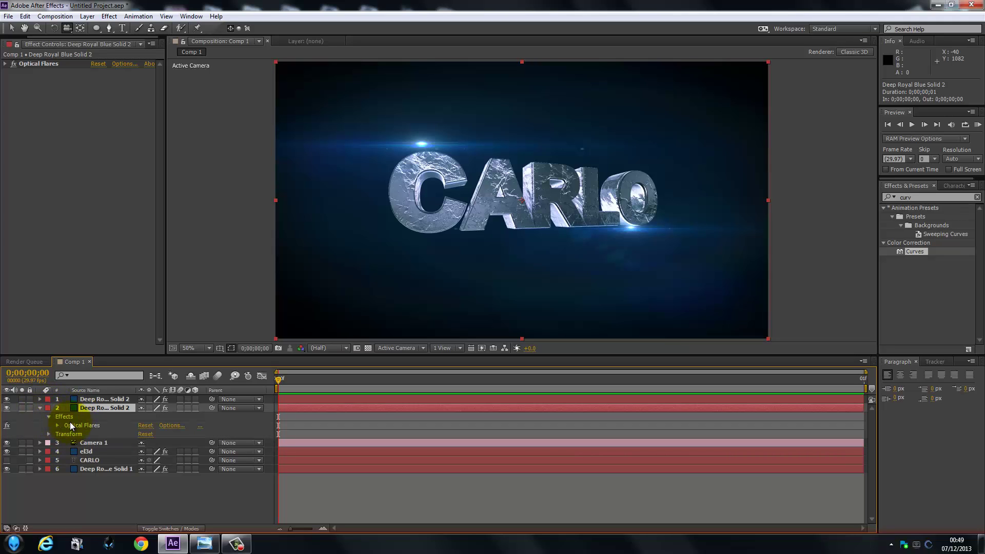
click(72, 424)
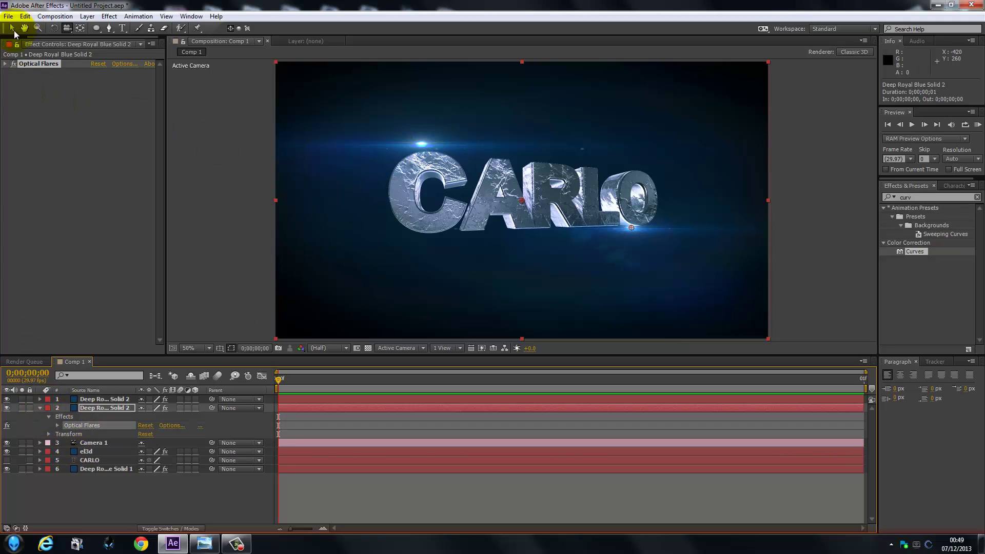
click(12, 29)
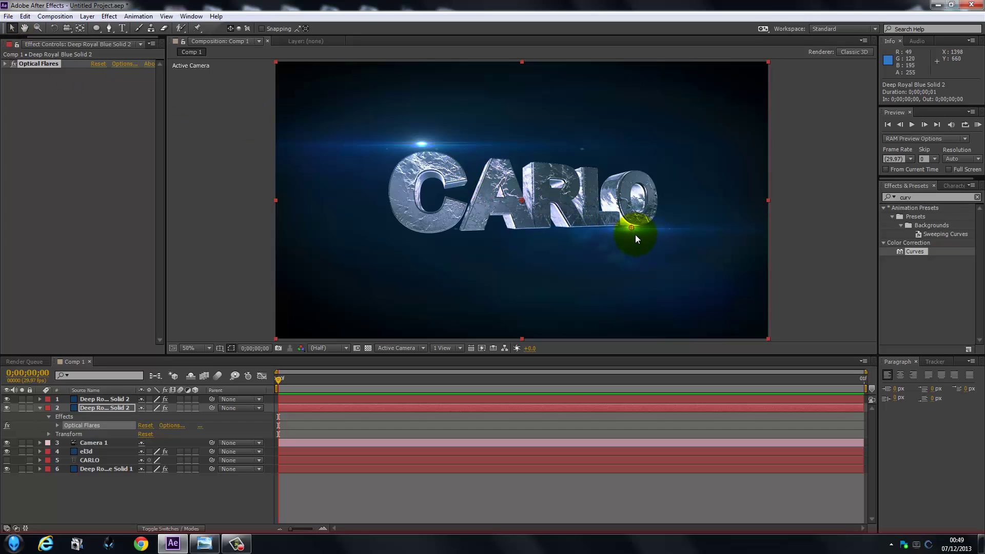
drag(632, 230, 638, 230)
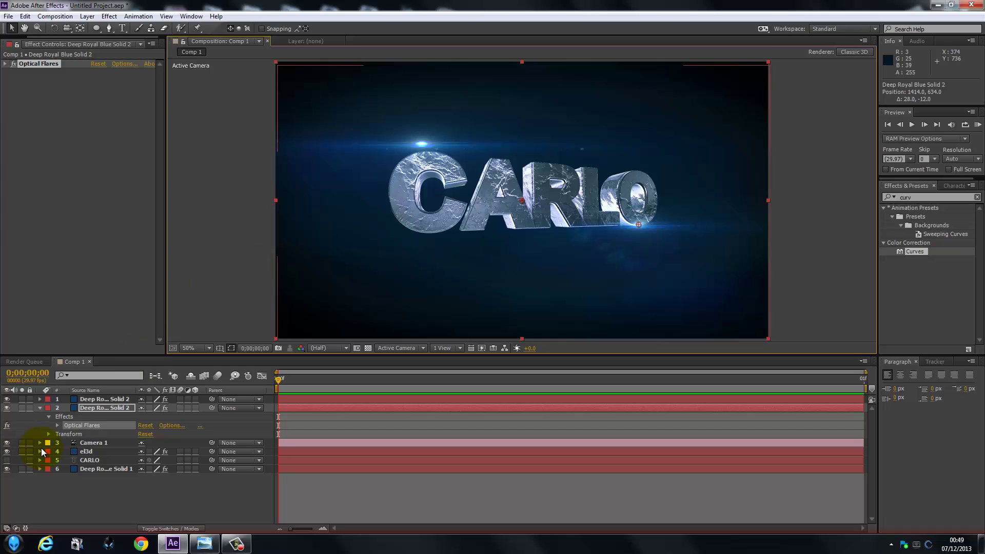
- Move the top layer's flare onto the upper edge of the letter C, at about 570, 344, and collapse both flare layers
click(39, 400)
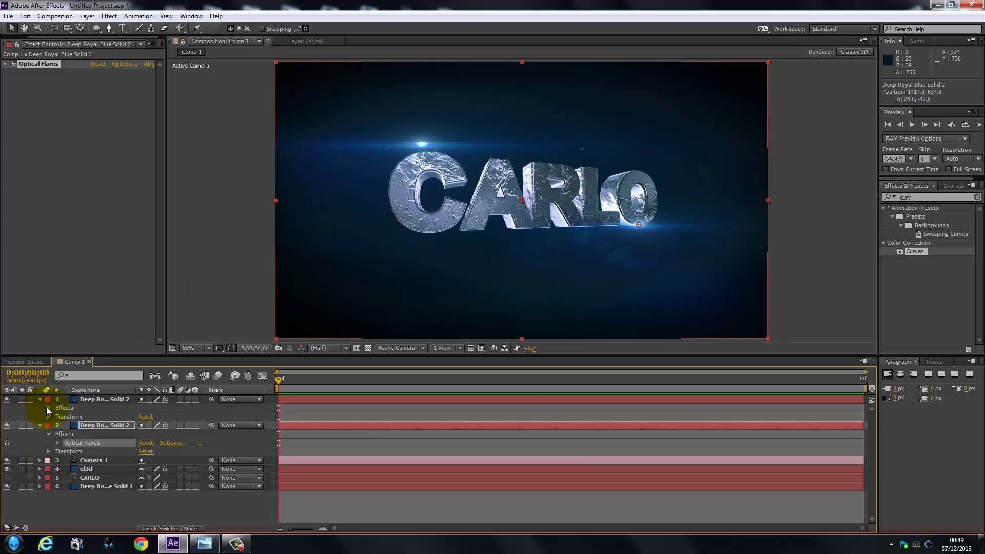
click(49, 408)
click(56, 417)
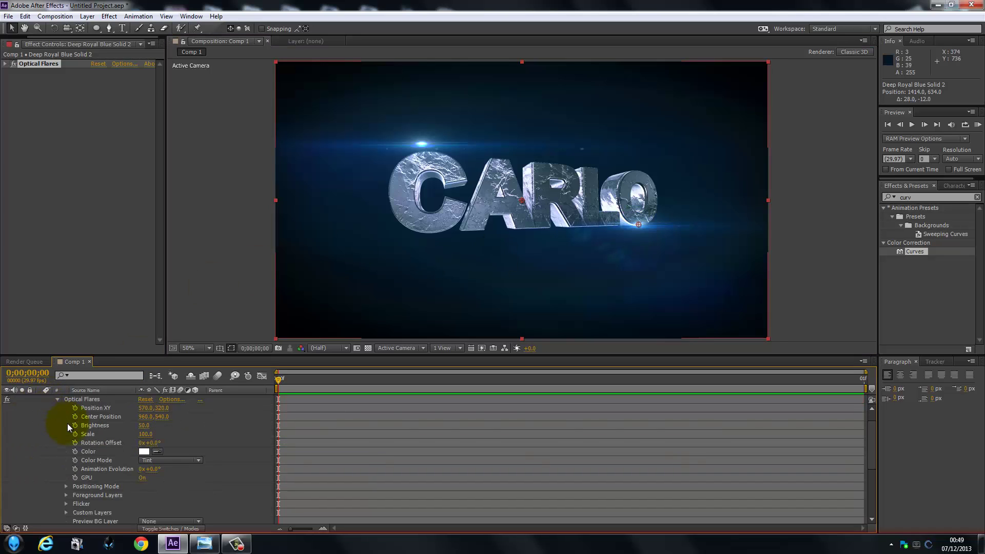
click(79, 398)
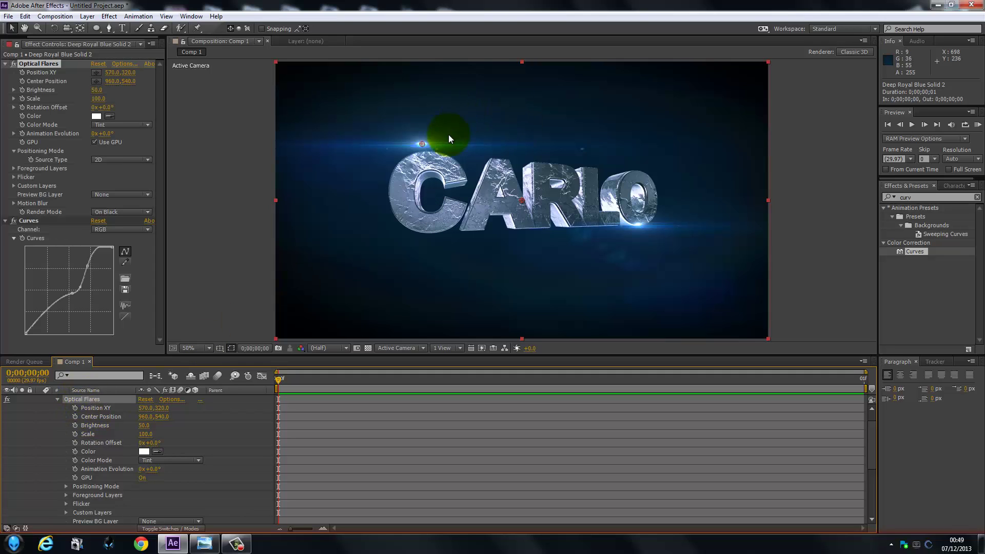
drag(420, 144, 421, 150)
click(230, 295)
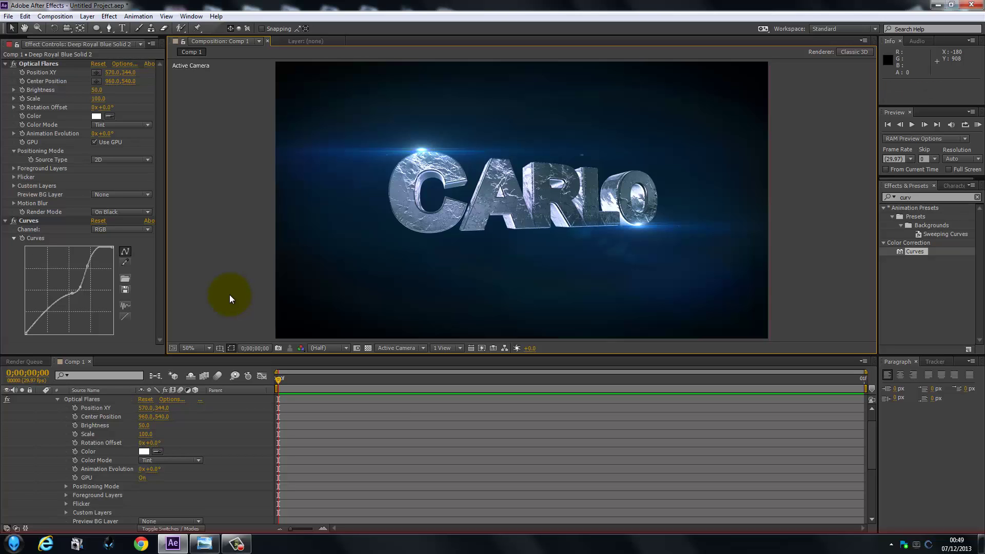
click(56, 399)
click(39, 400)
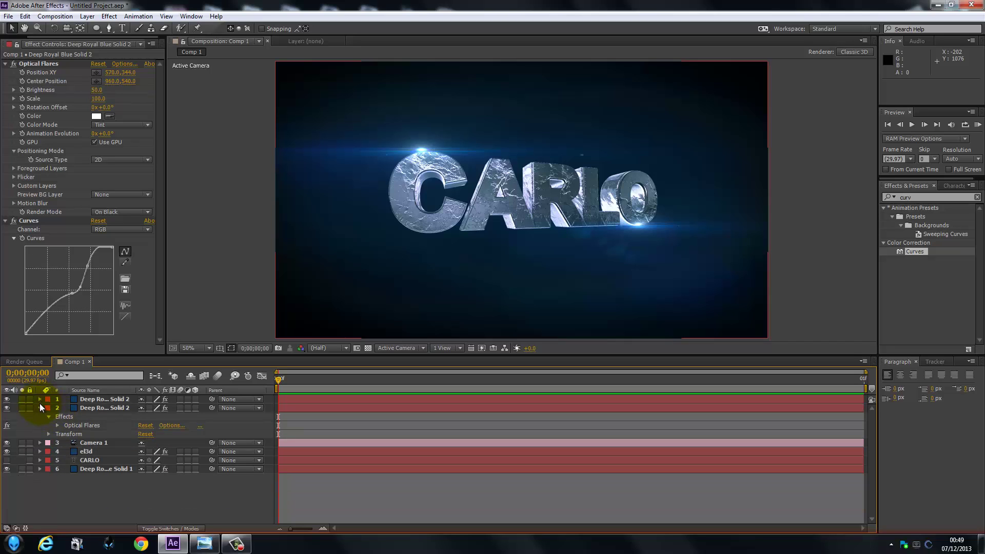
click(39, 408)
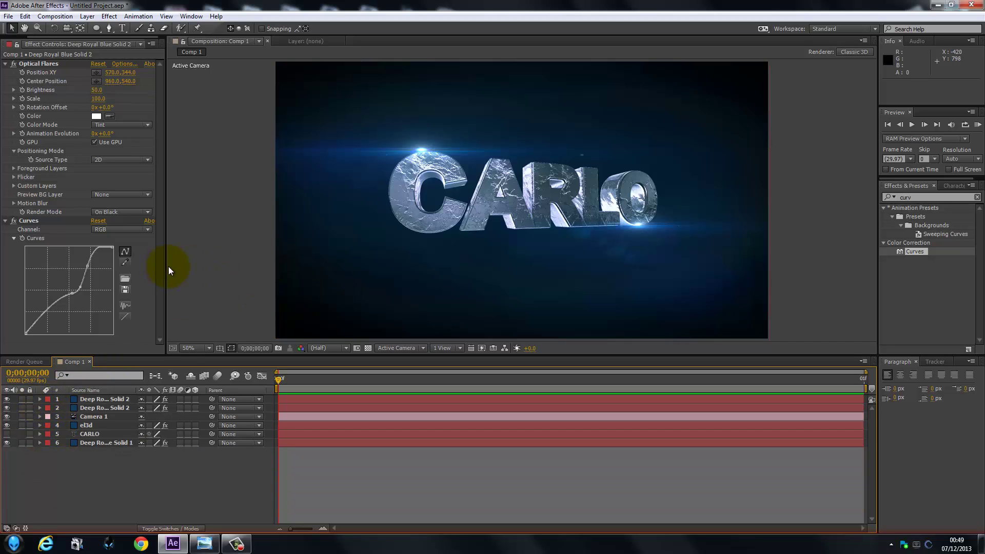
- Orbit Camera 1 slightly to a position of about 772, 564, -355 and deselect it
click(69, 27)
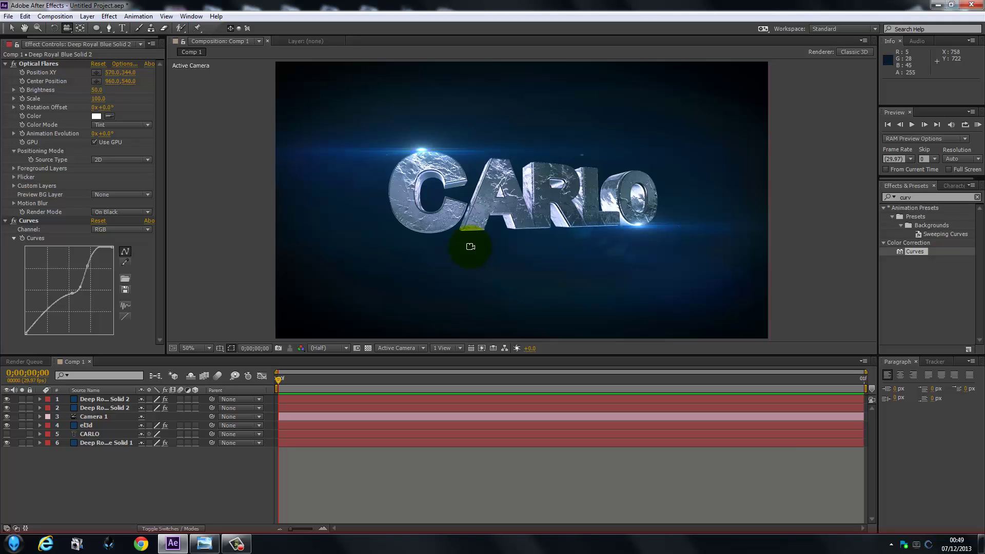
drag(442, 221, 446, 215)
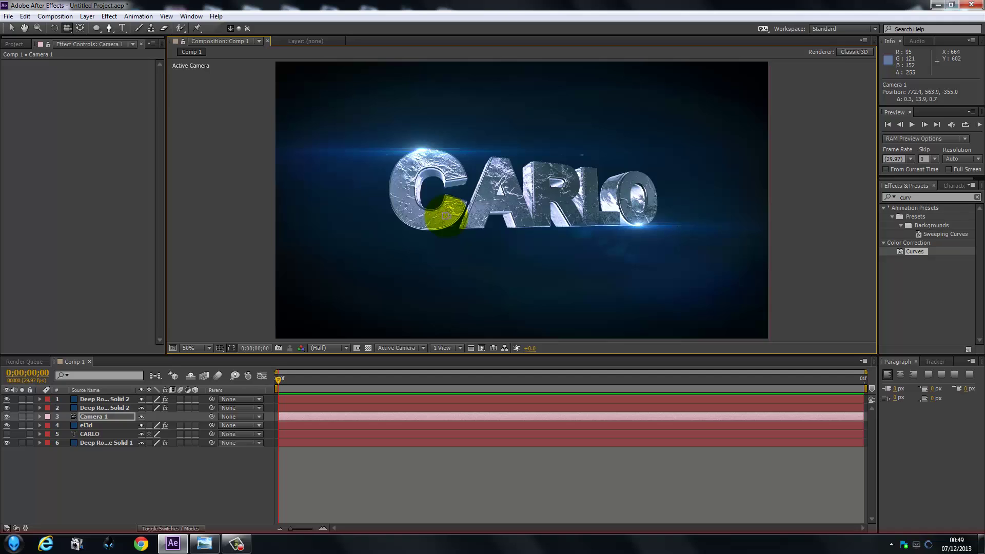
key(F2)
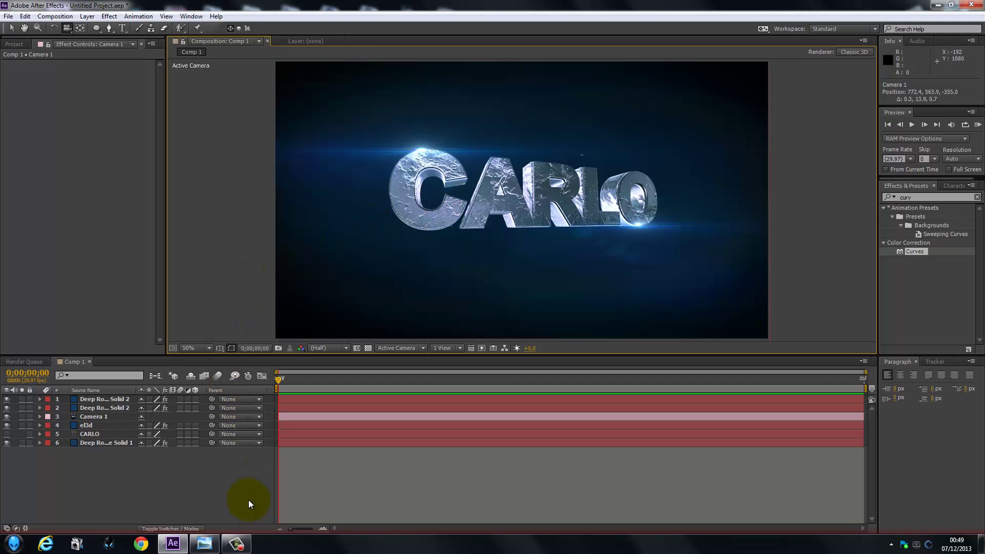
mouse_move(249, 549)
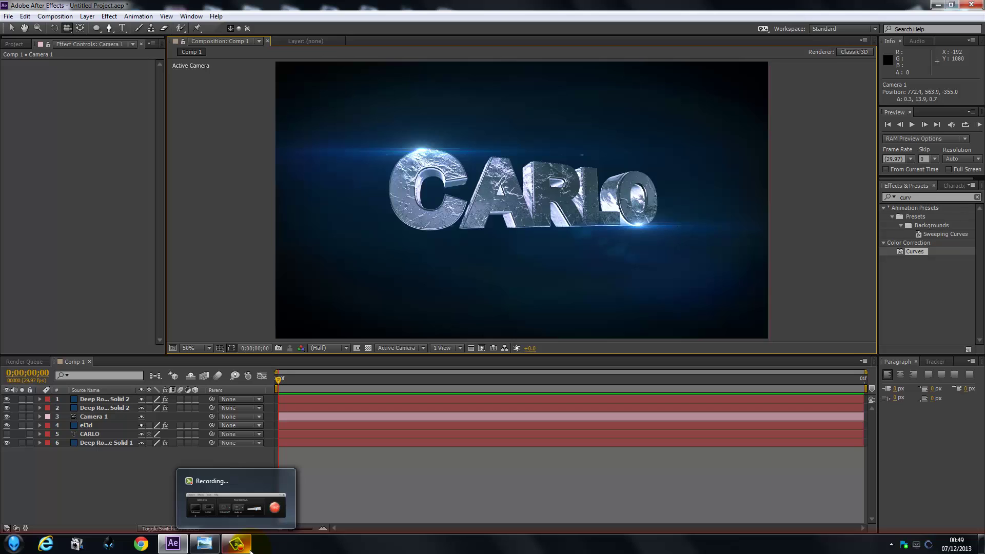
click(250, 550)
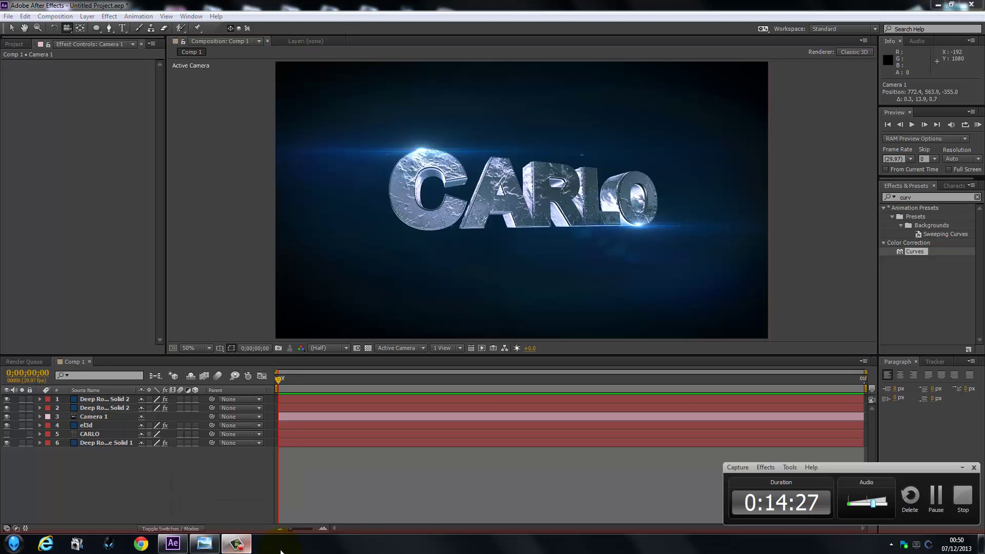